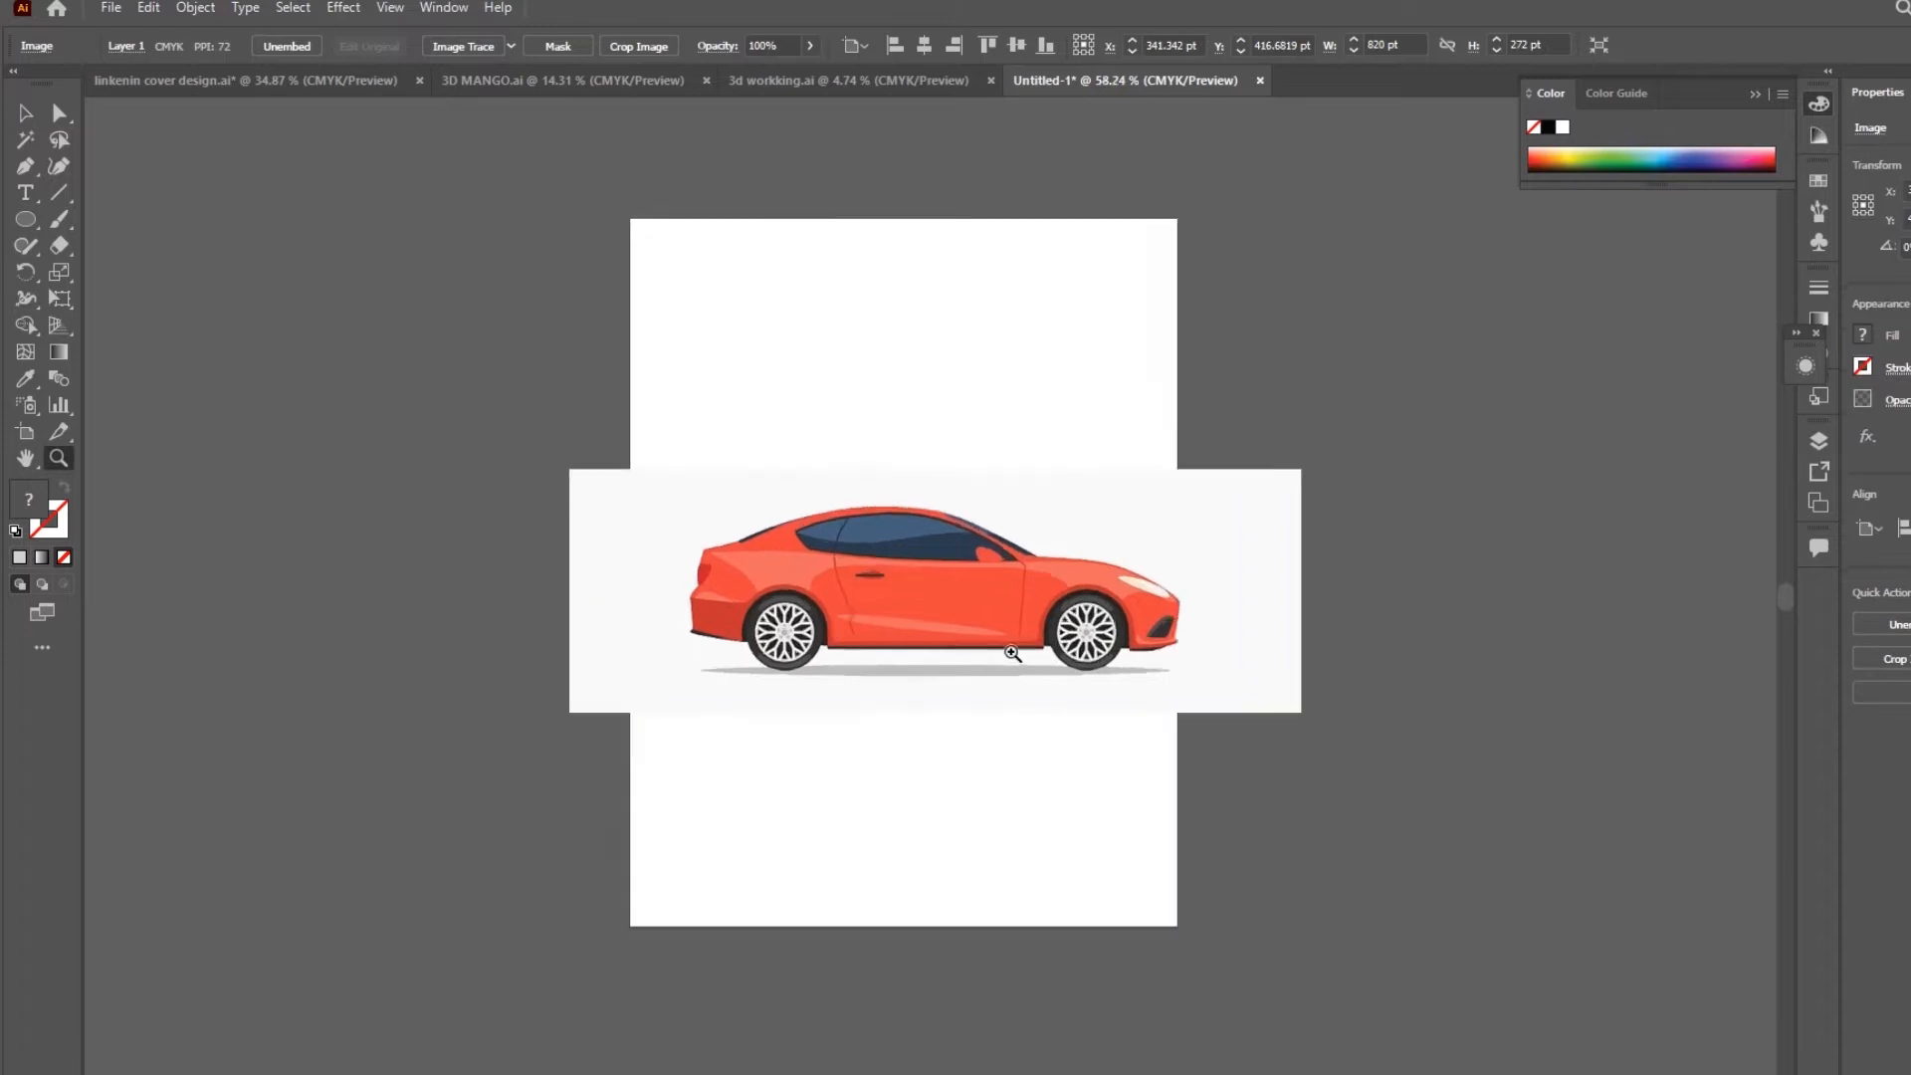
Trace the red car's tail, trunk edge and rear roofline with the Curvature tool, from the rear bumper to the roof's top
left_click(1071, 882)
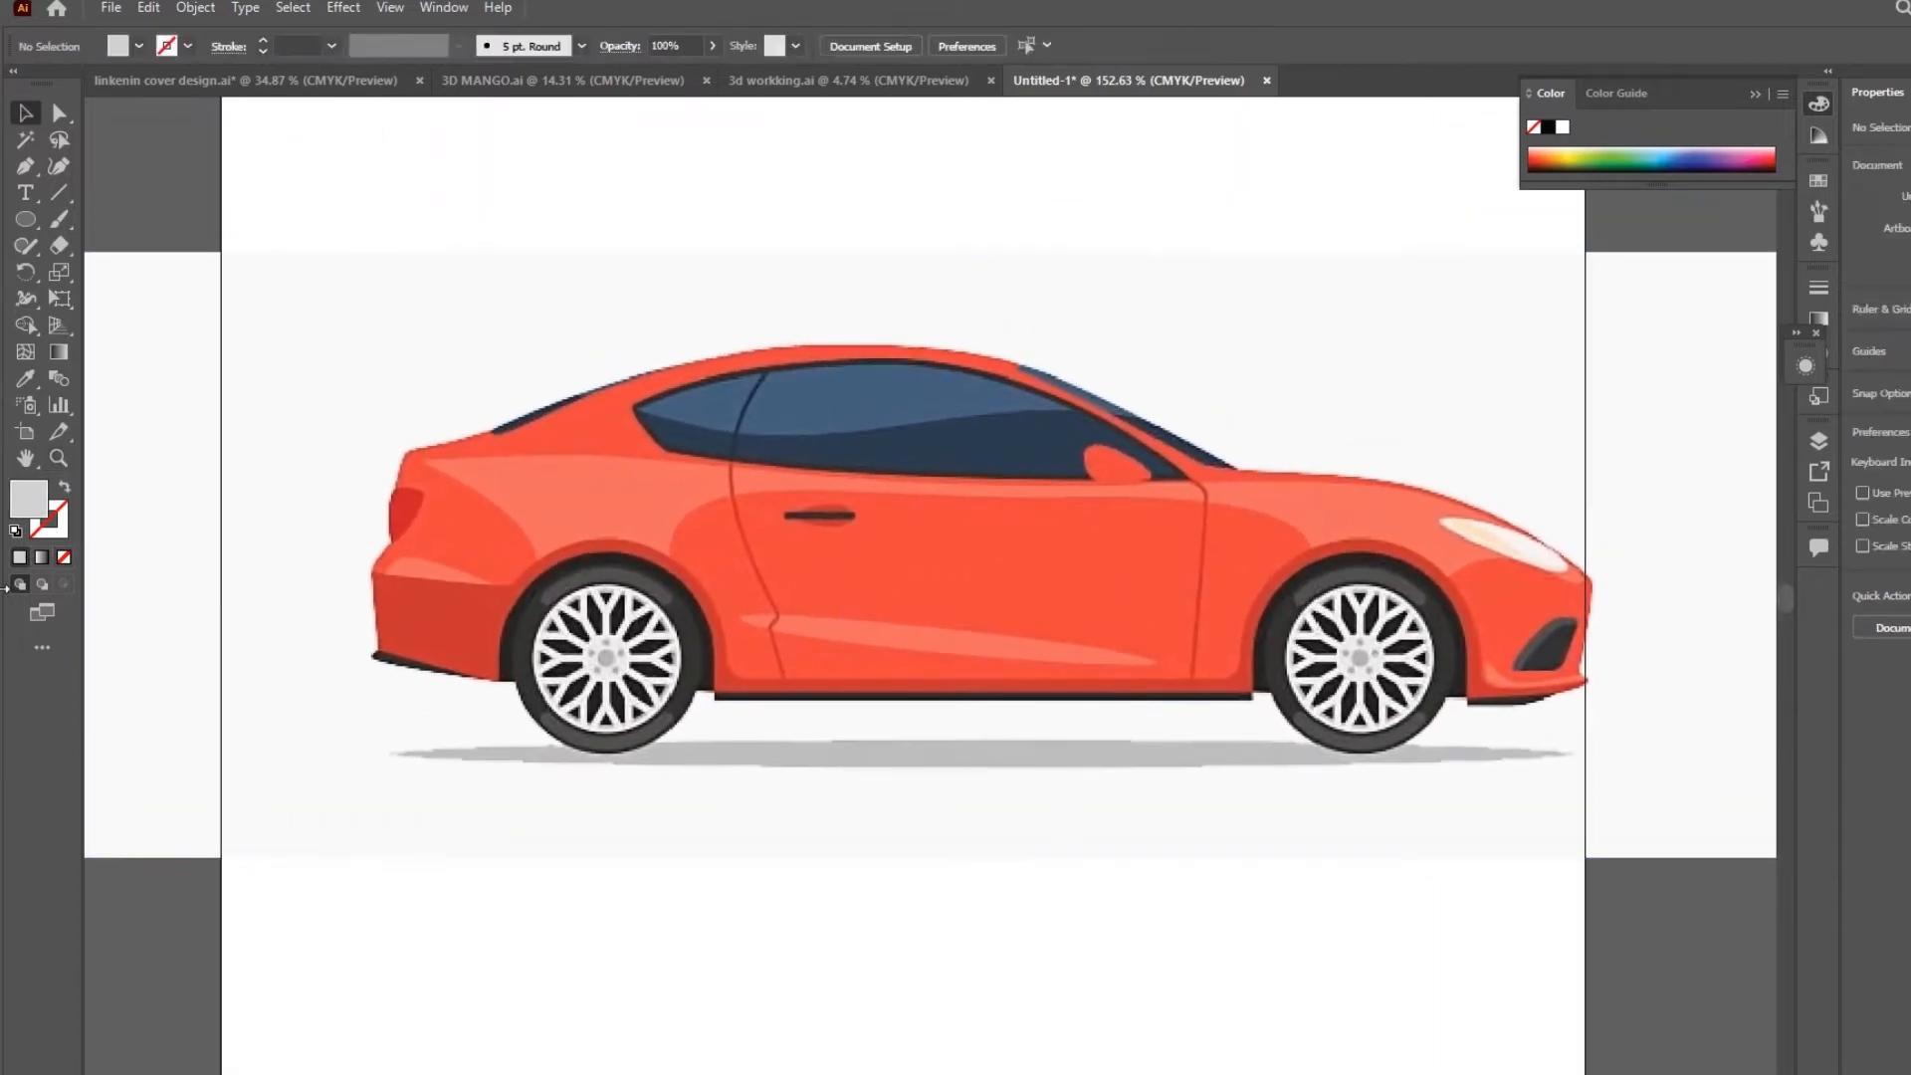
left_click(59, 165)
left_click(378, 648)
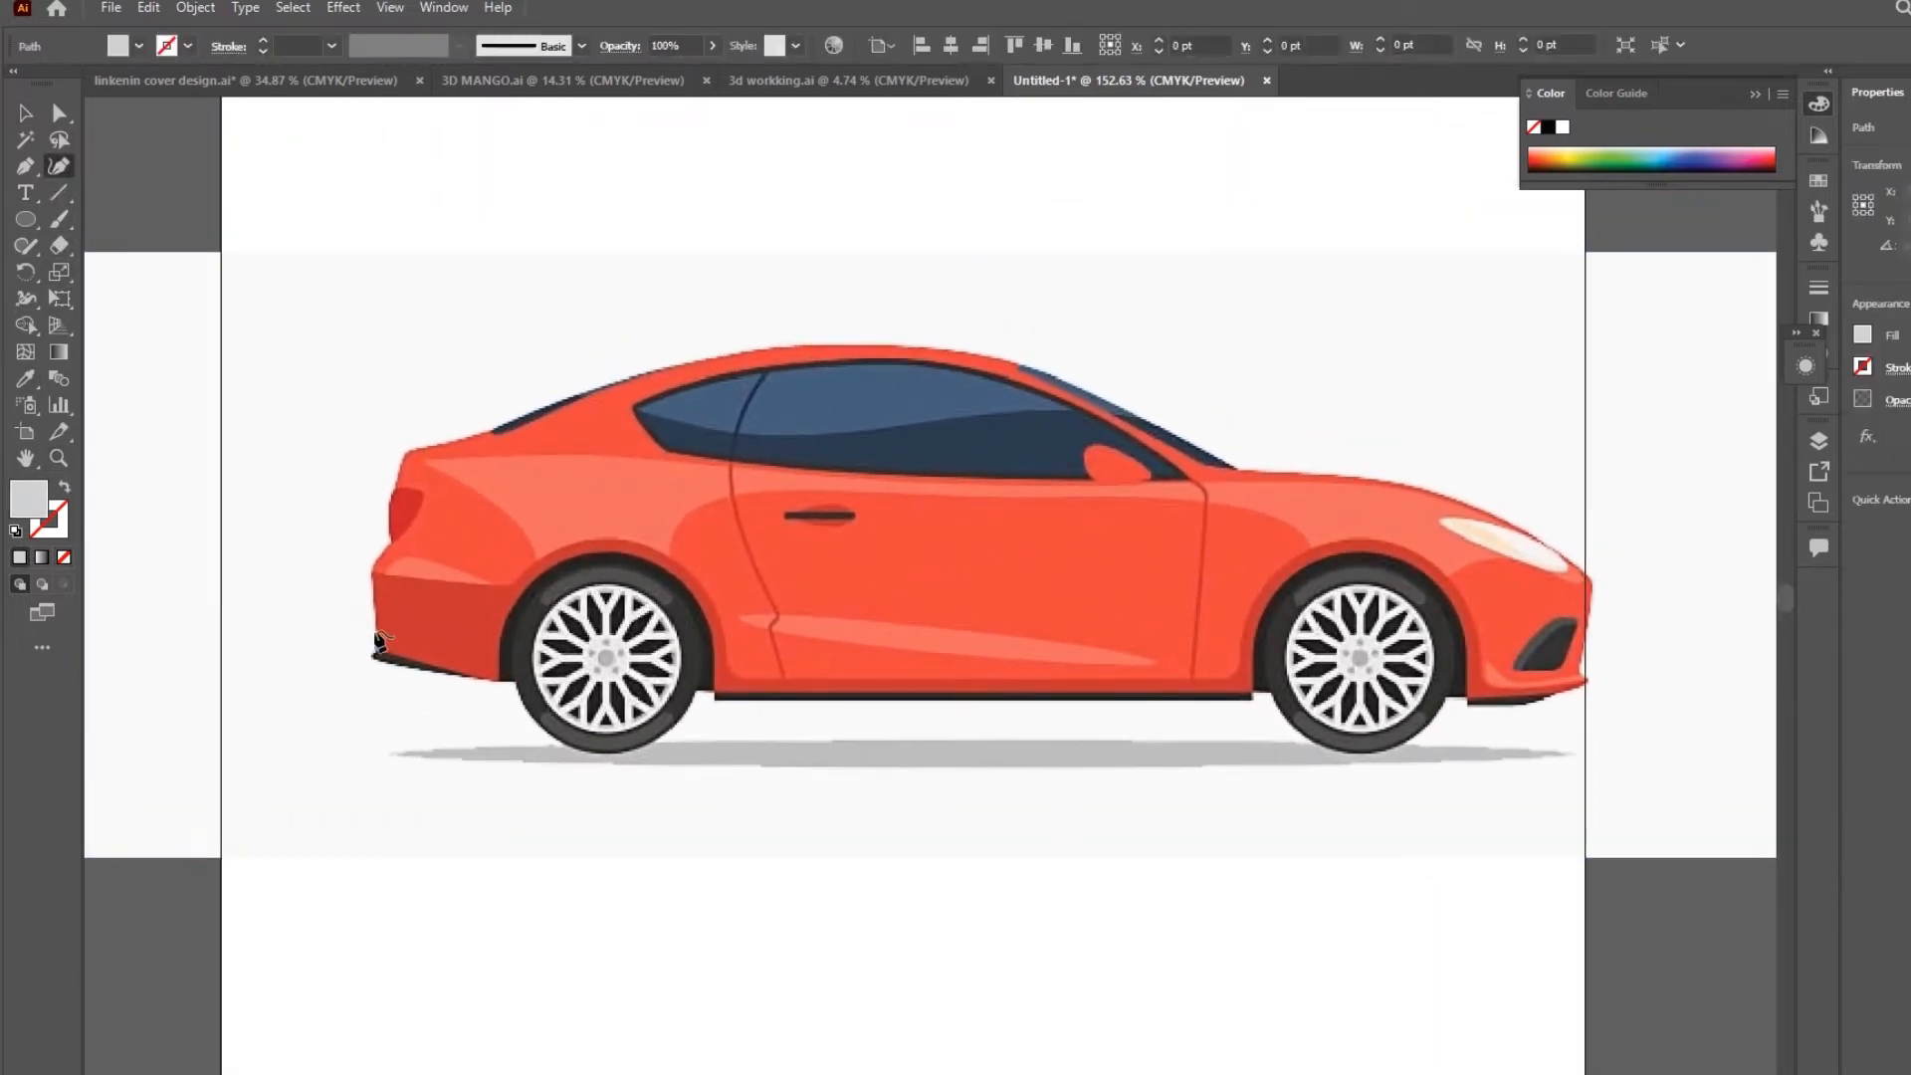
left_click(375, 600)
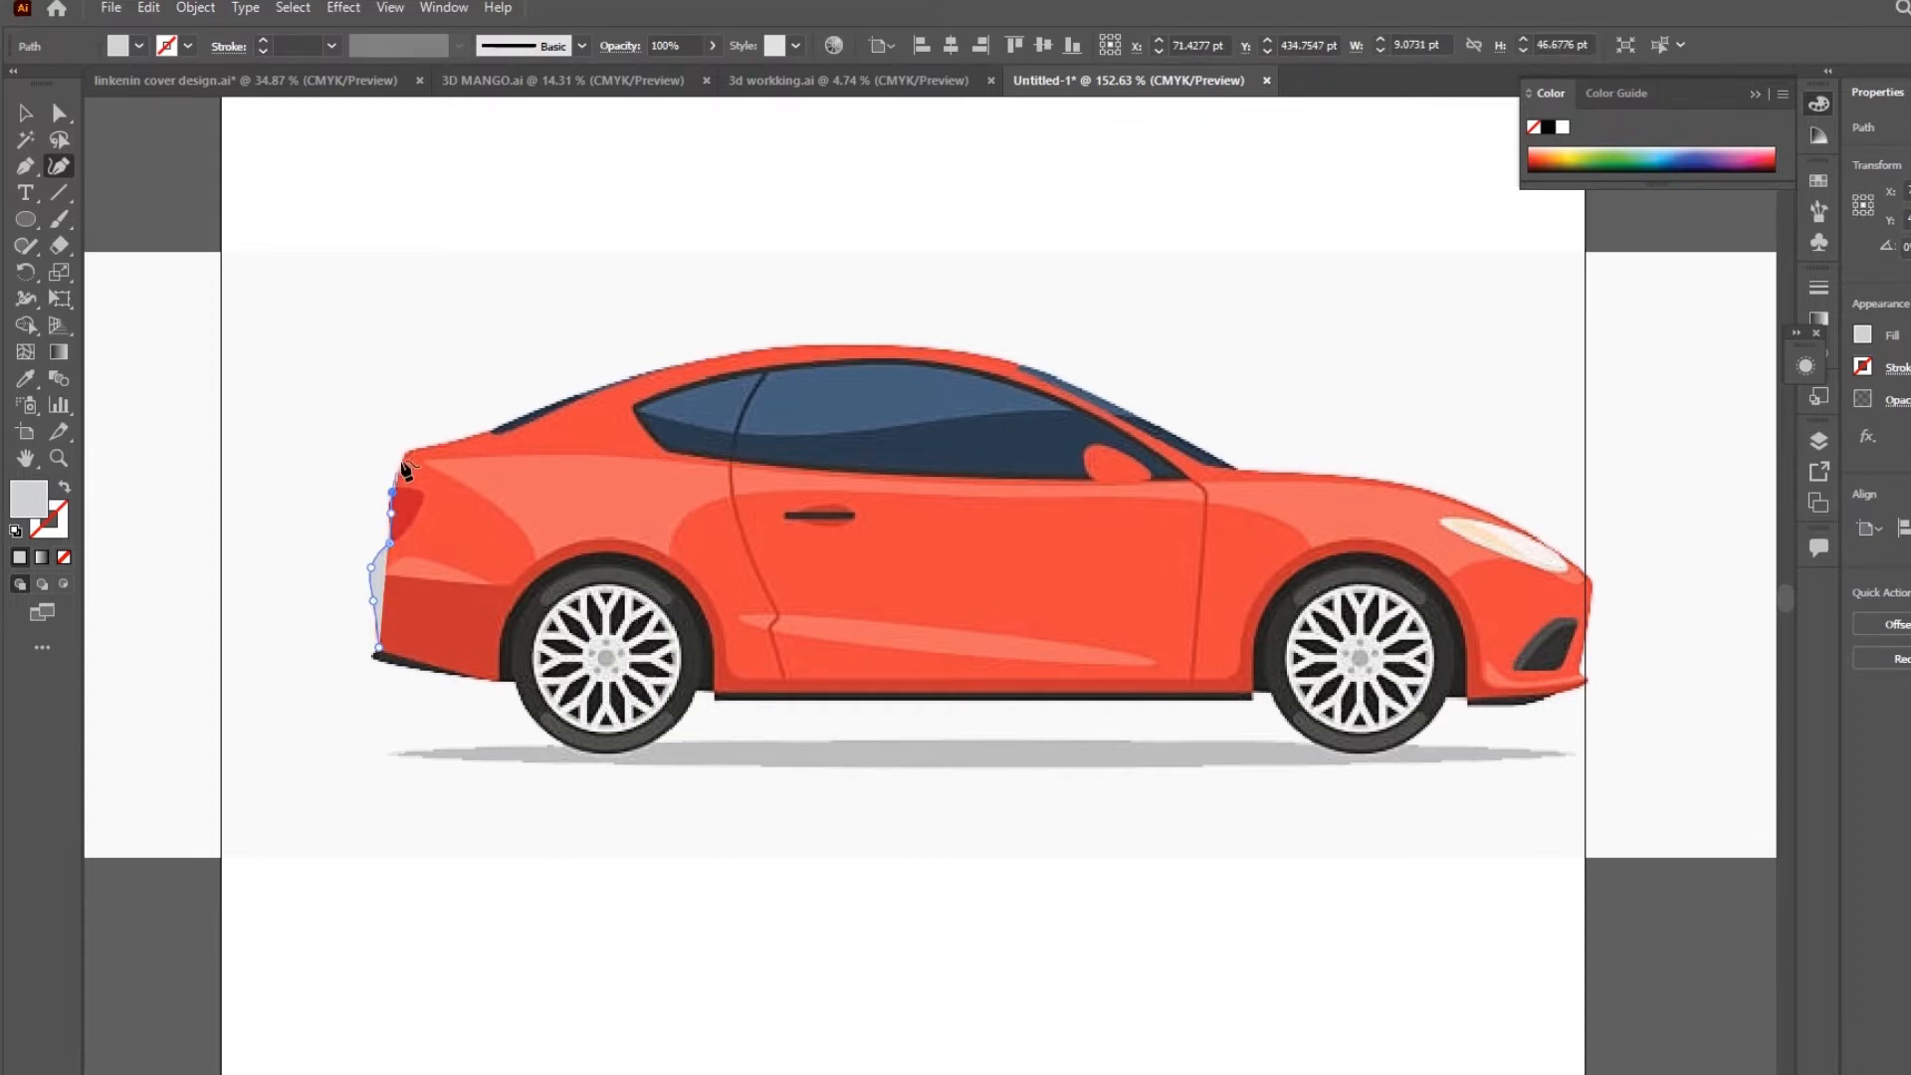
left_click(480, 432)
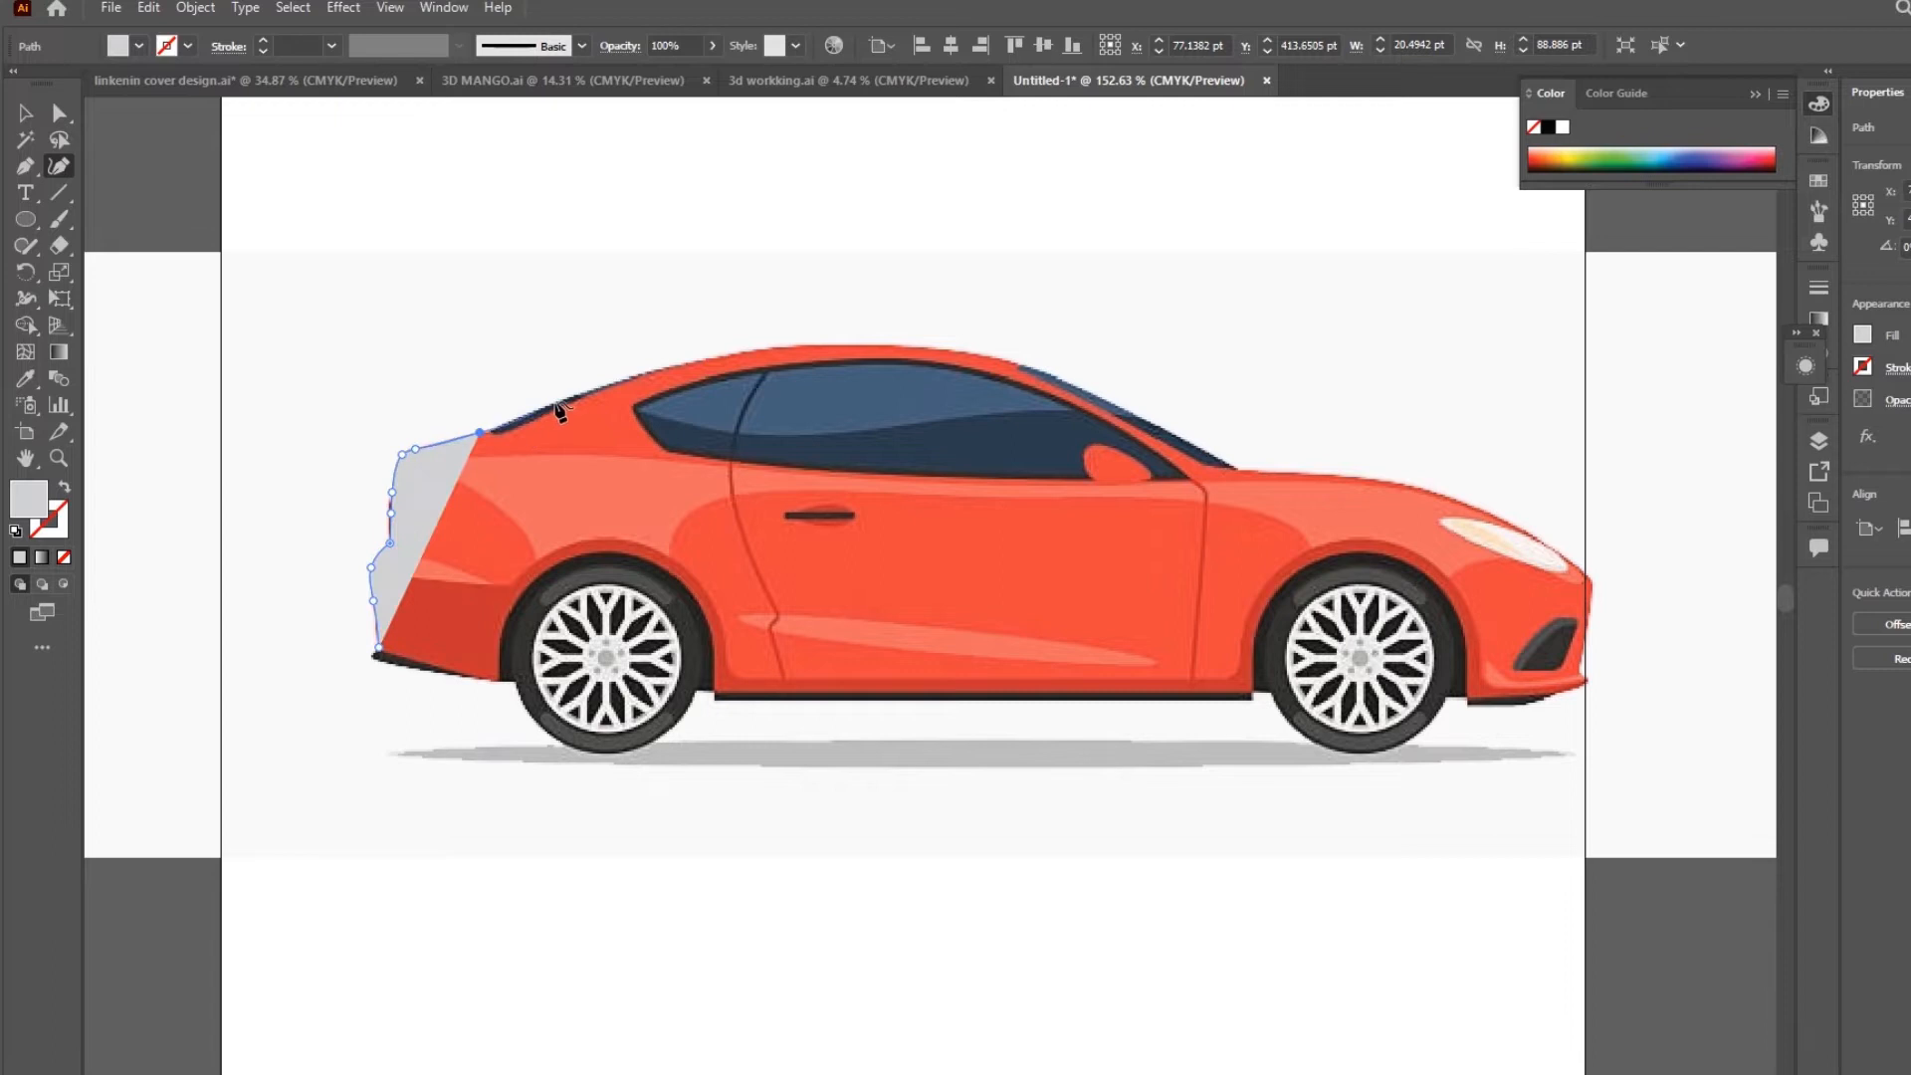
left_click(558, 402)
left_click(675, 366)
left_click(820, 345)
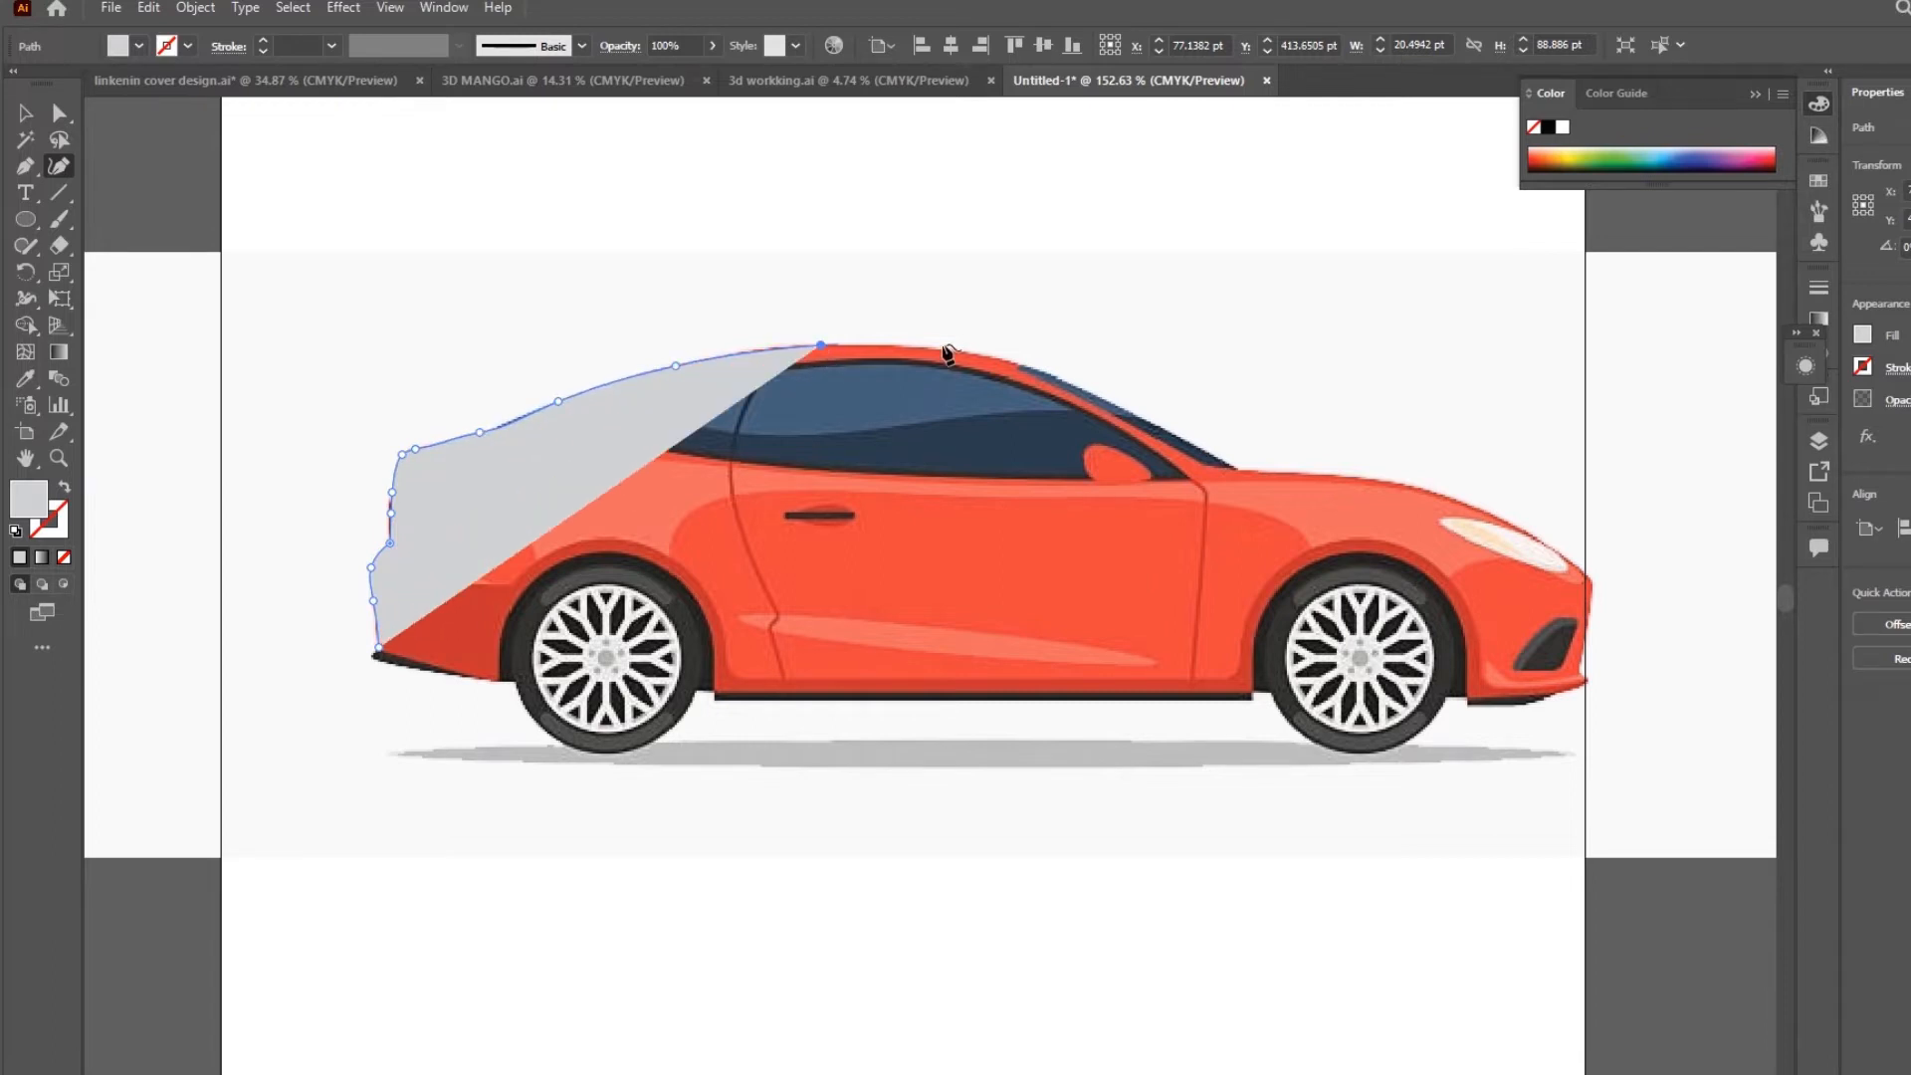
Continue the outline along the front of the roof, down the windshield and over the rear part of the hood
left_click(990, 354)
left_click(1130, 409)
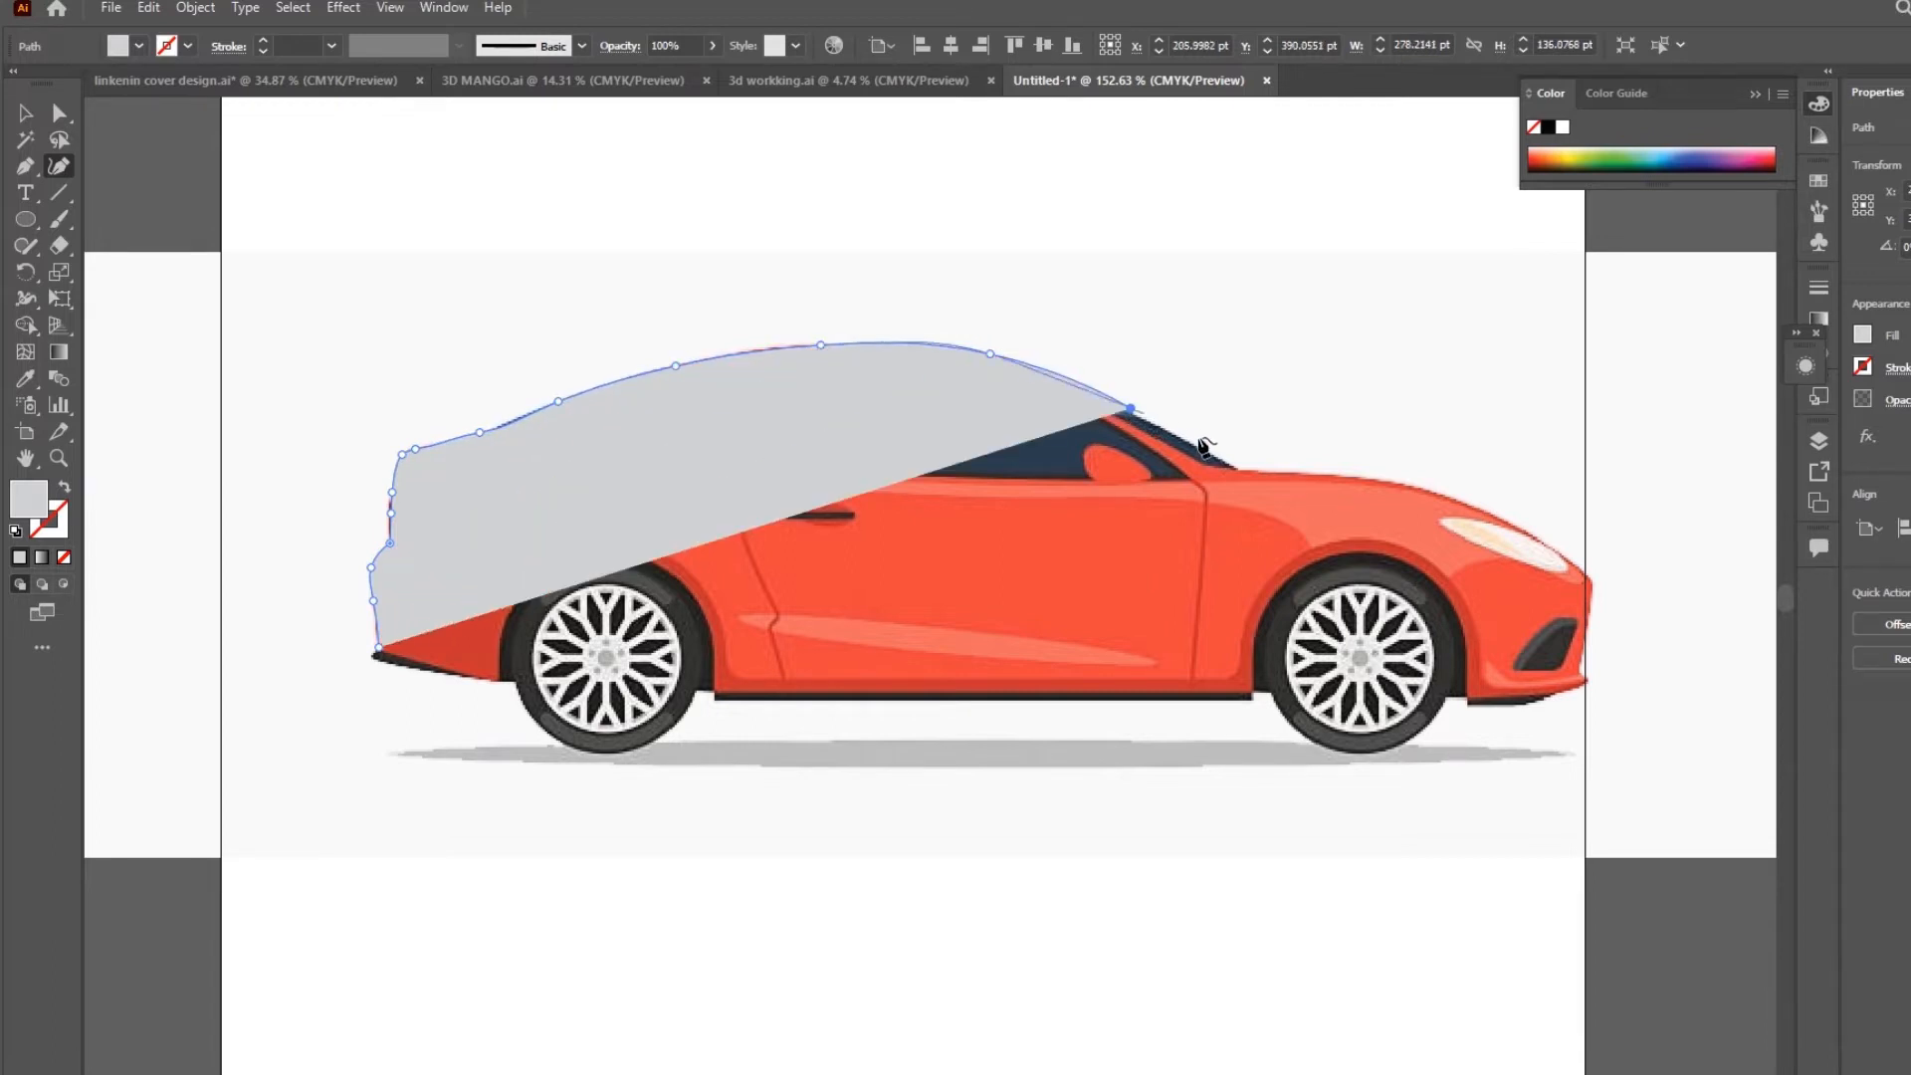
left_click(1235, 466)
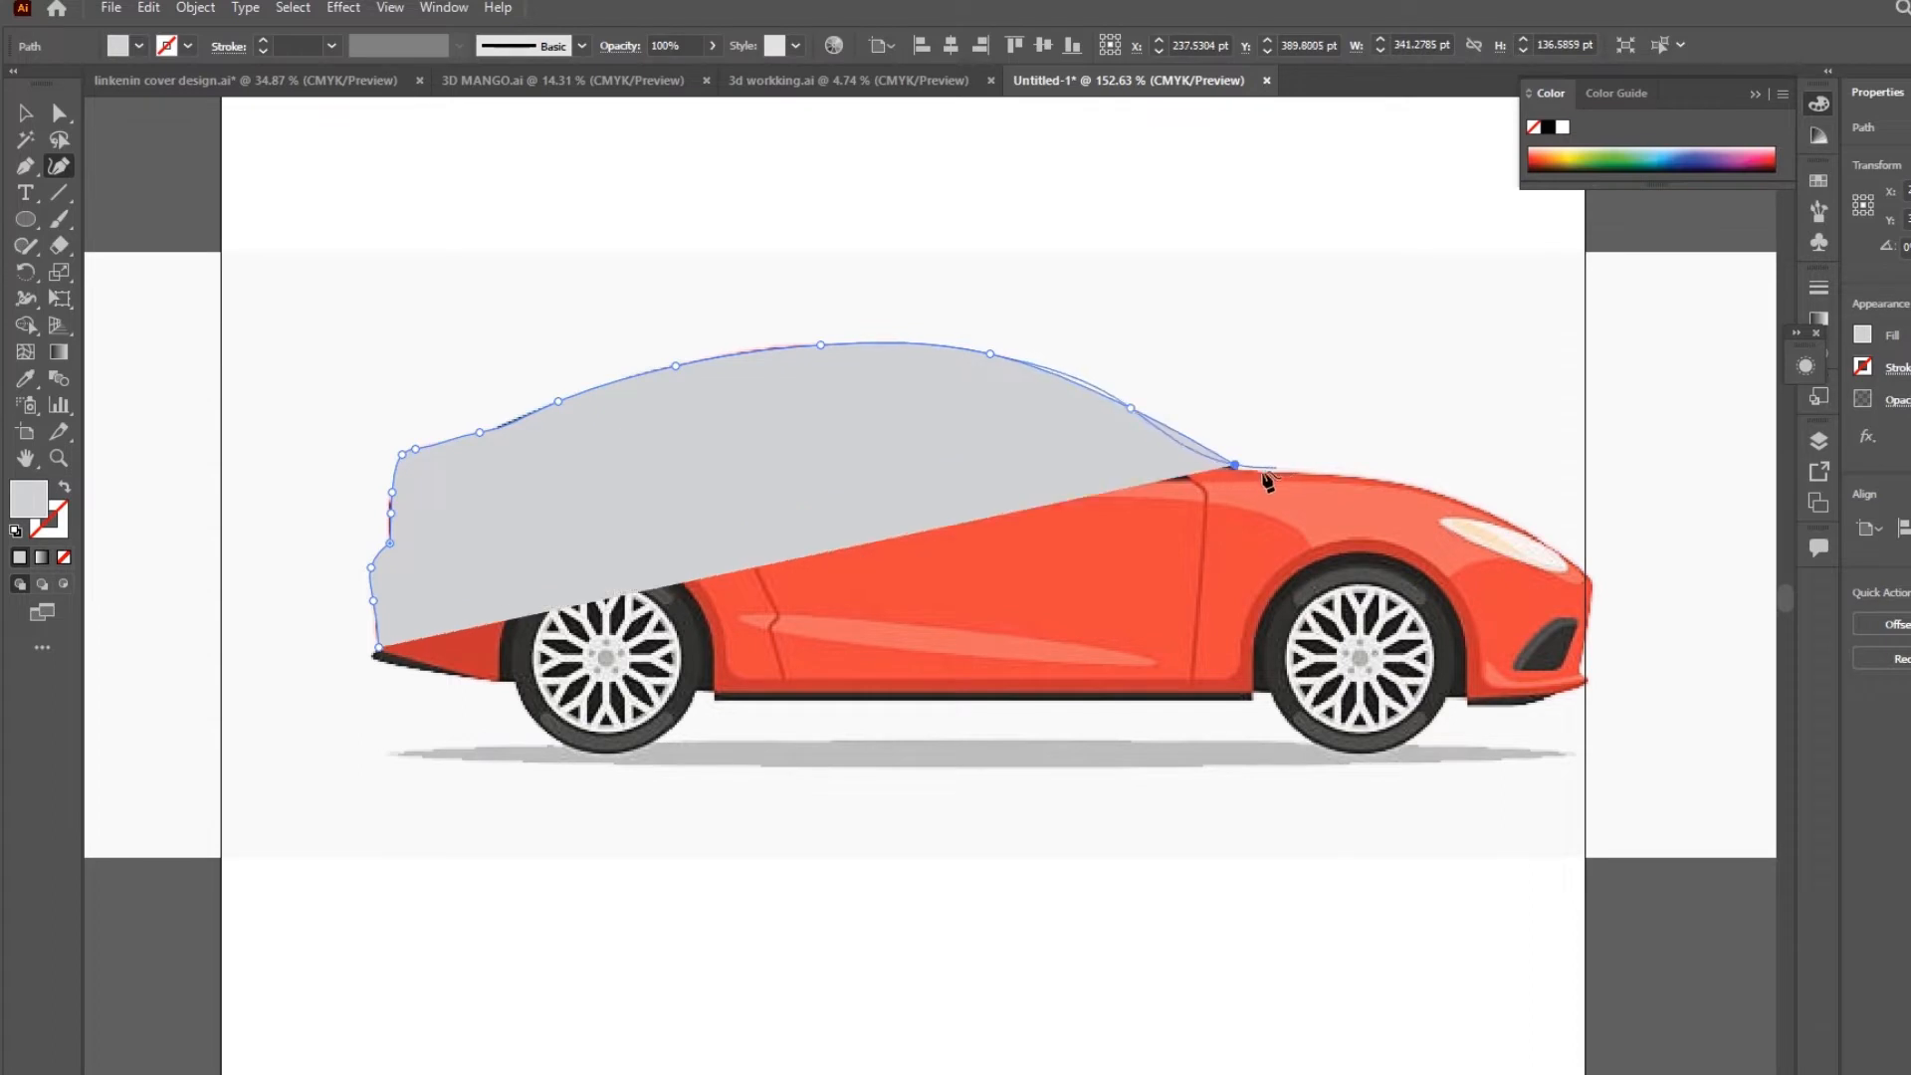
left_click(1250, 474)
left_click(1303, 475)
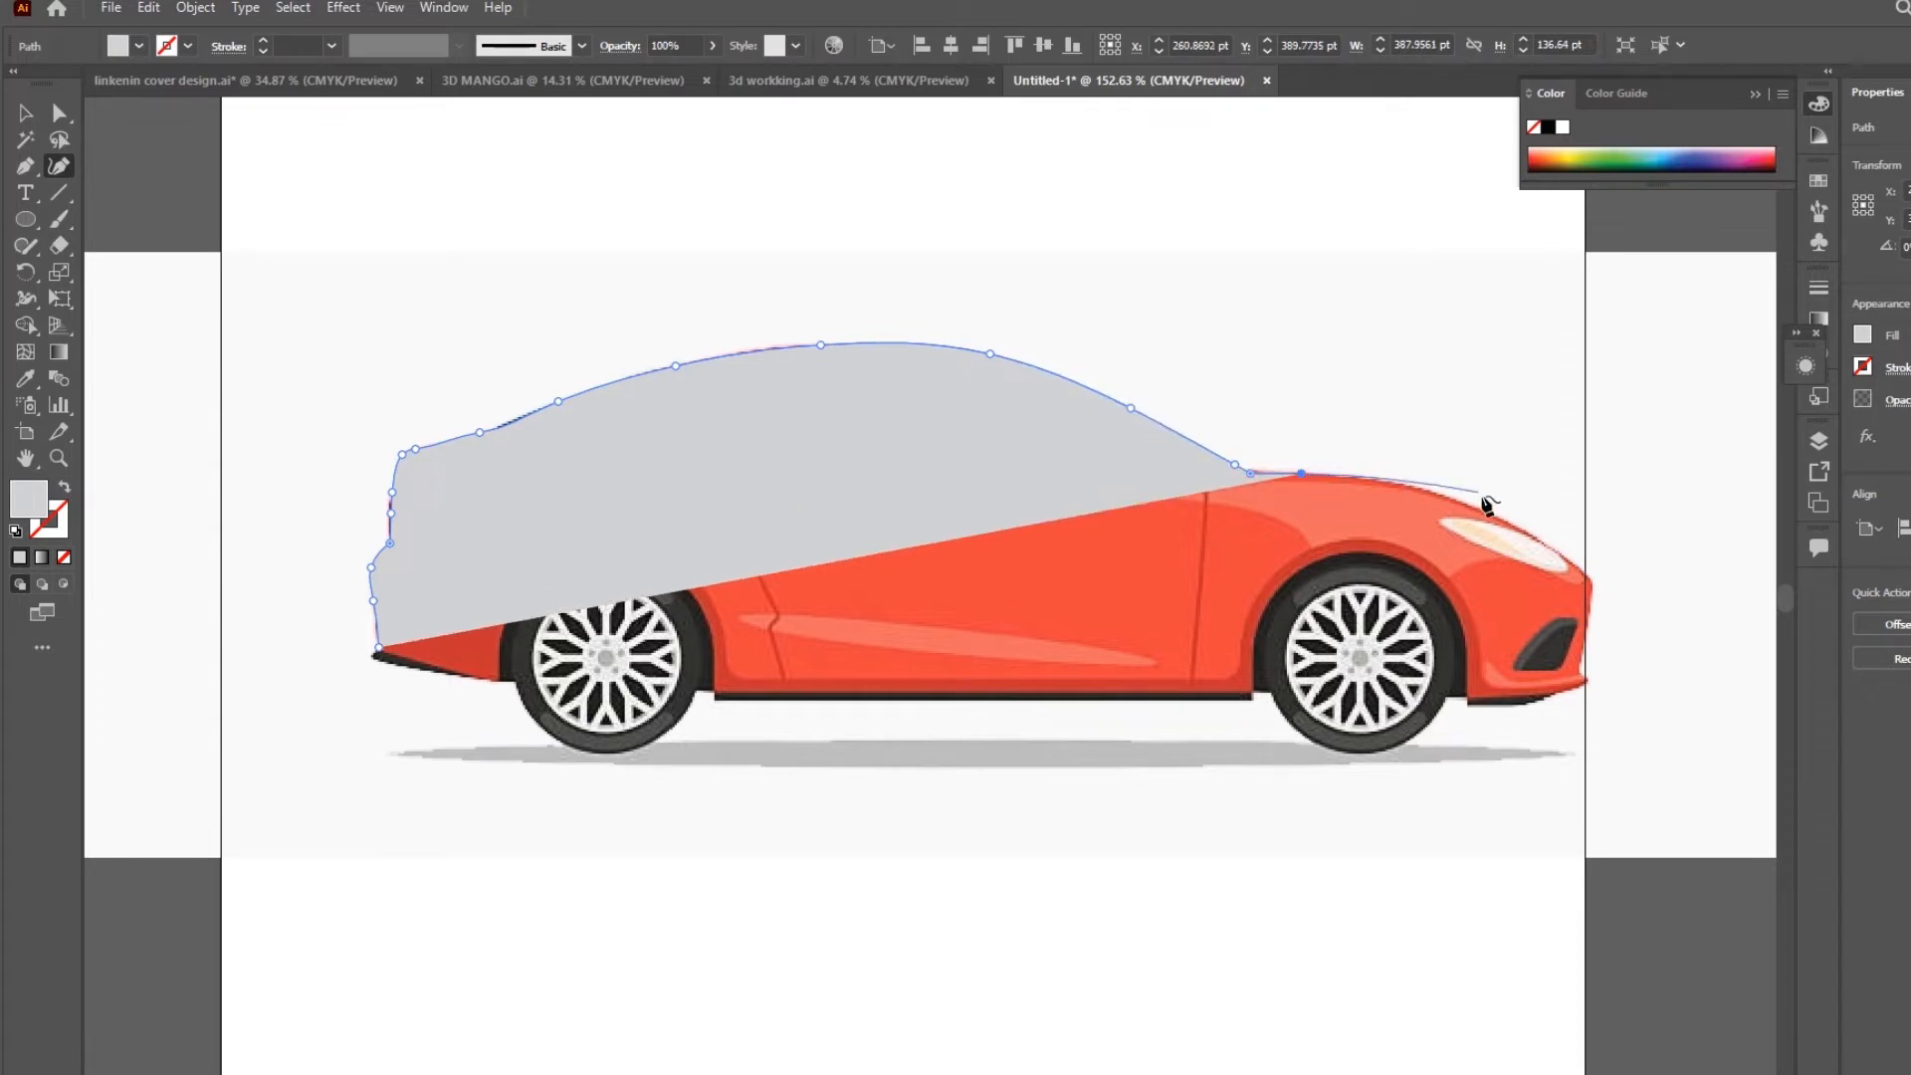
left_click(1446, 496)
Extend the outline along the front of the hood and down the car's nose to the front bumper
scroll(1452, 507, "right", 5)
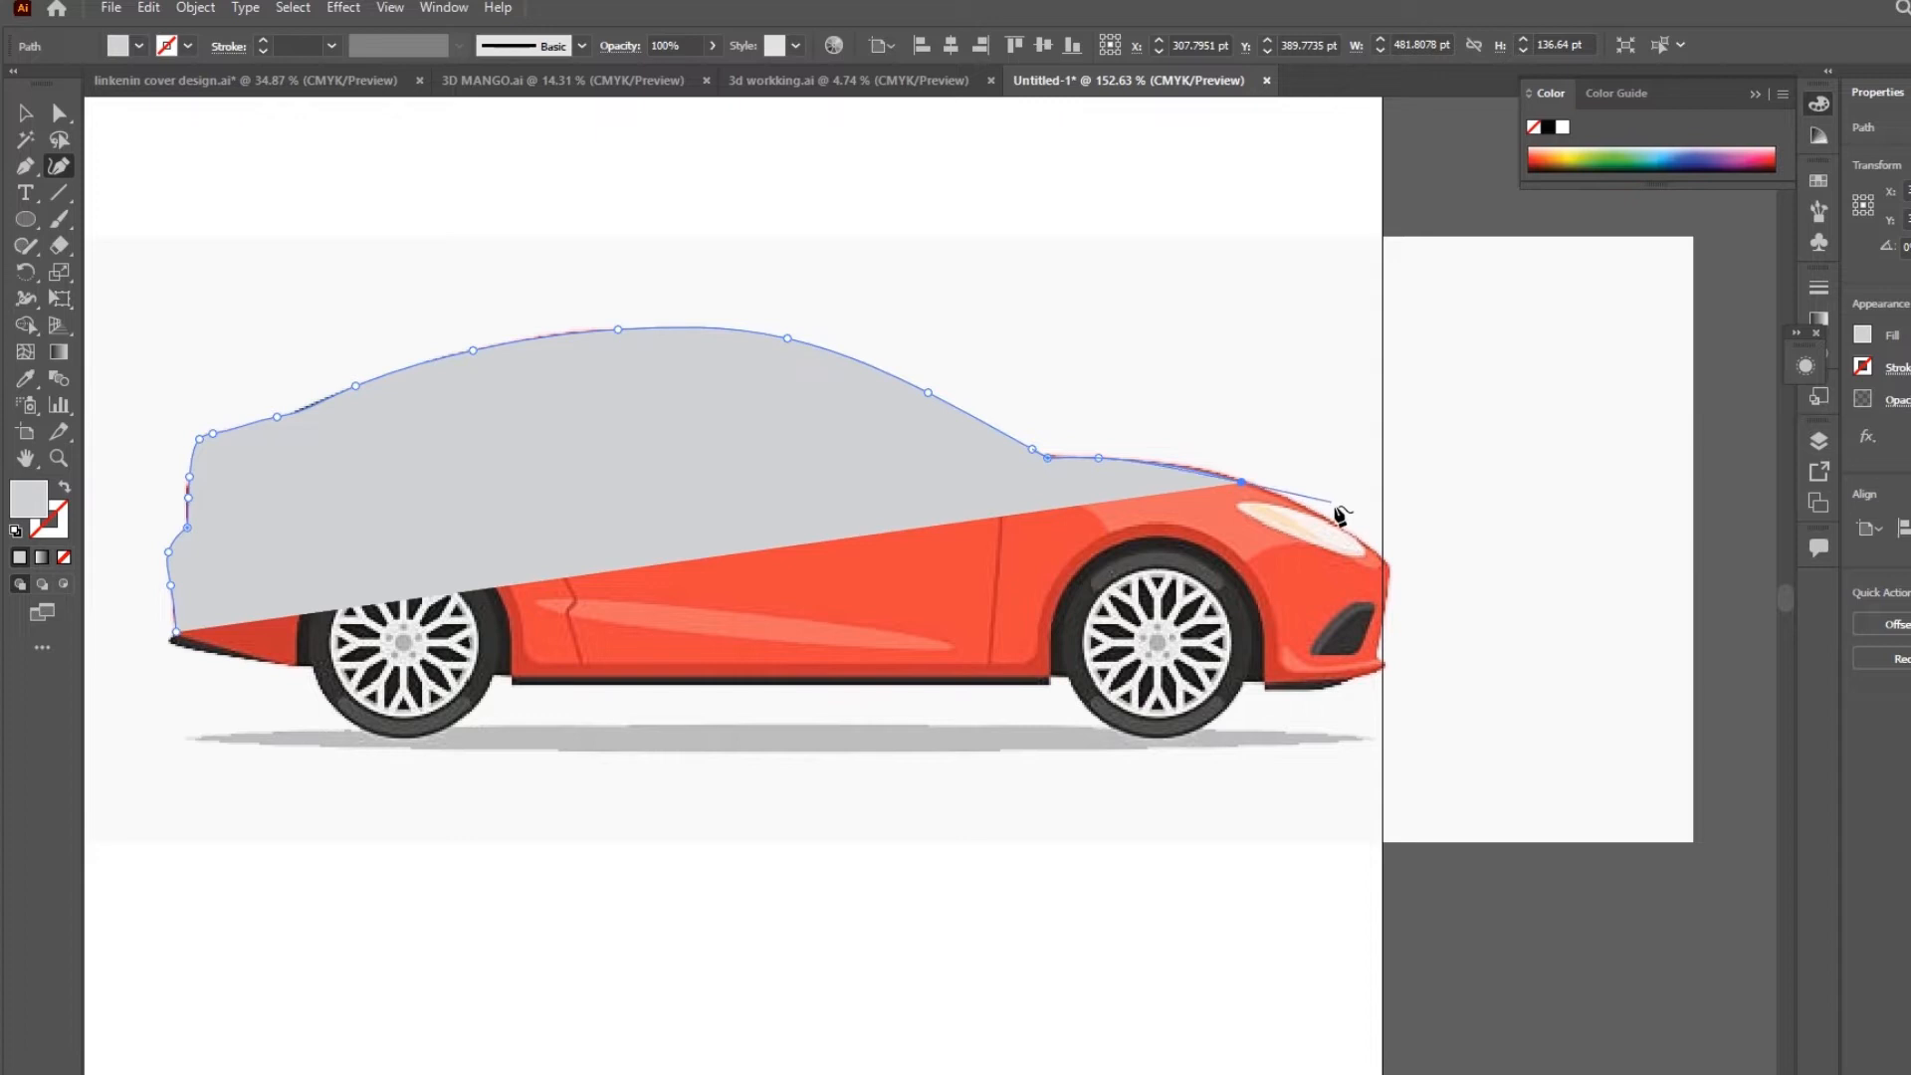
left_click(1335, 521)
left_click(1385, 565)
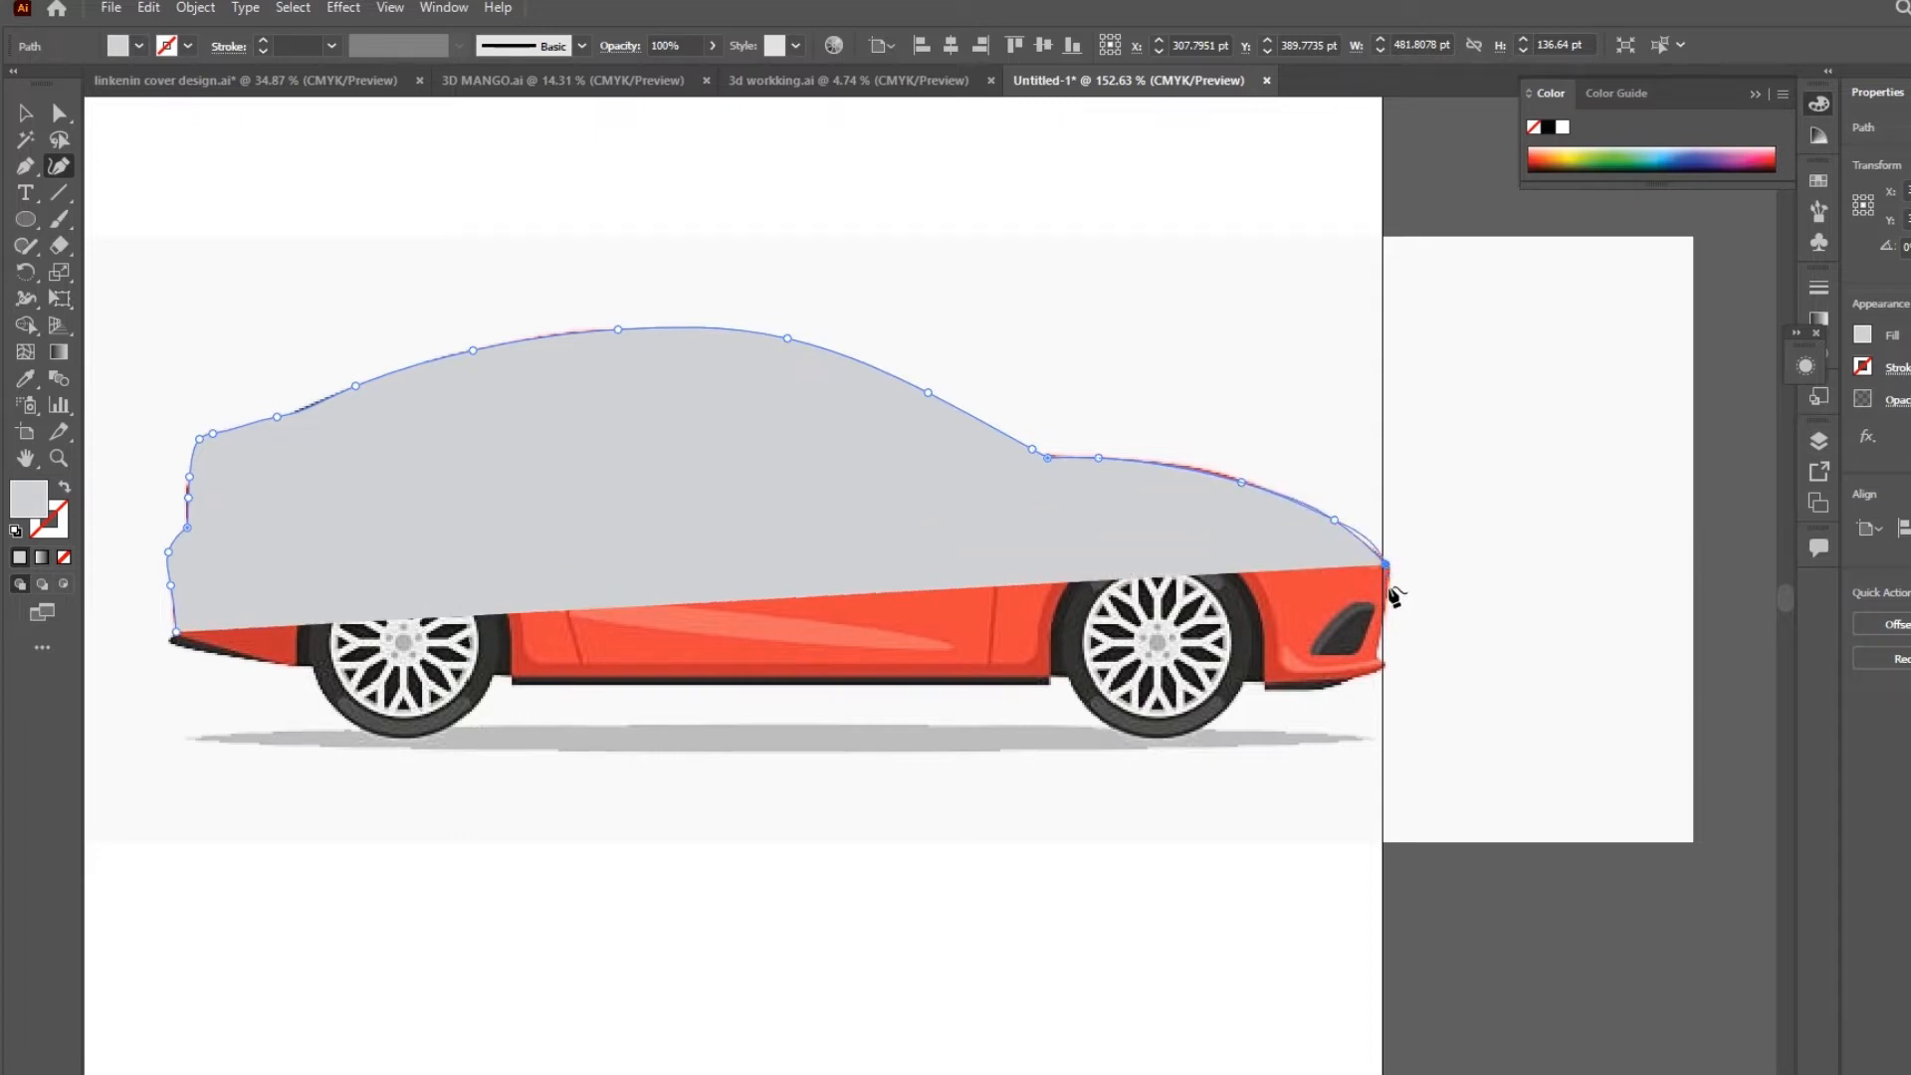
left_click(1388, 587)
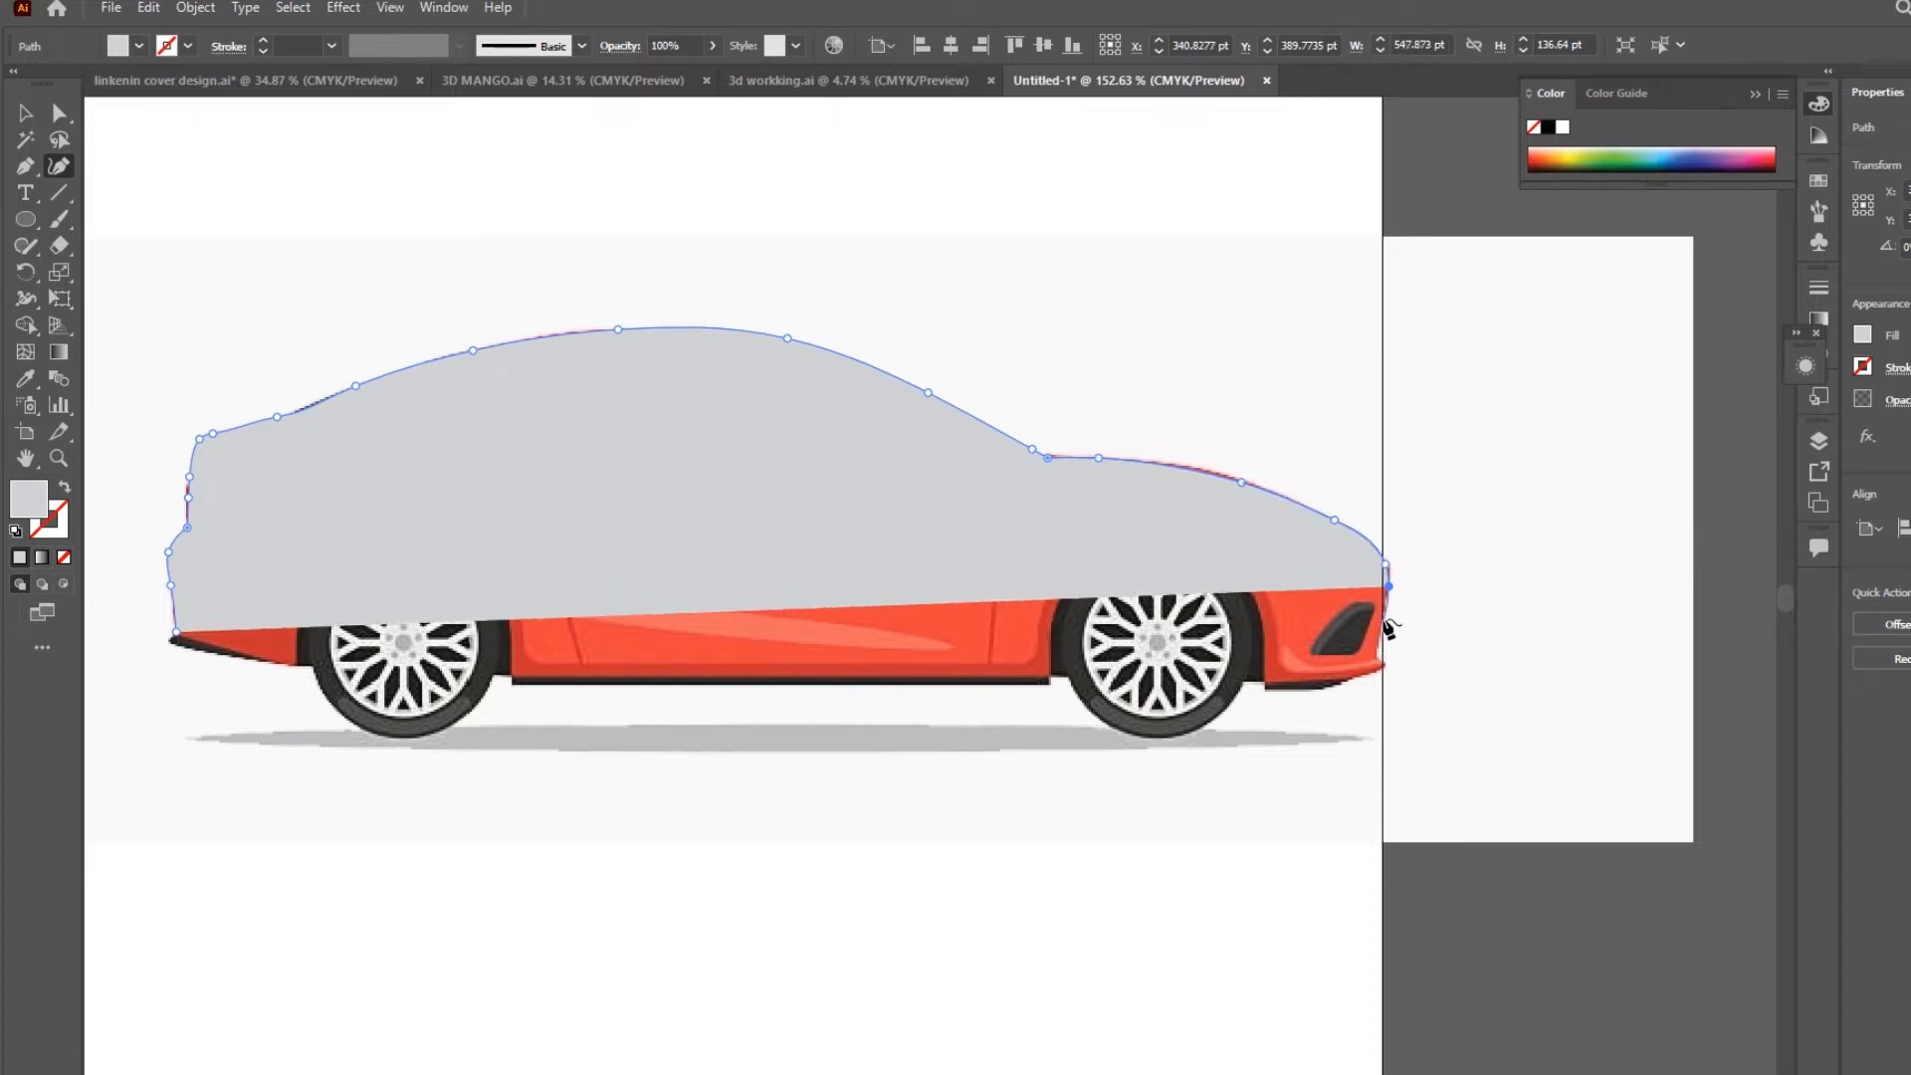
left_click(1384, 617)
left_click(1378, 645)
left_click(1378, 655)
Remove the outline's fill and trace the front bumper's corner and underside with the Pen tool up to the front wheel
left_click(62, 558)
left_click_drag(1048, 703, 1101, 561)
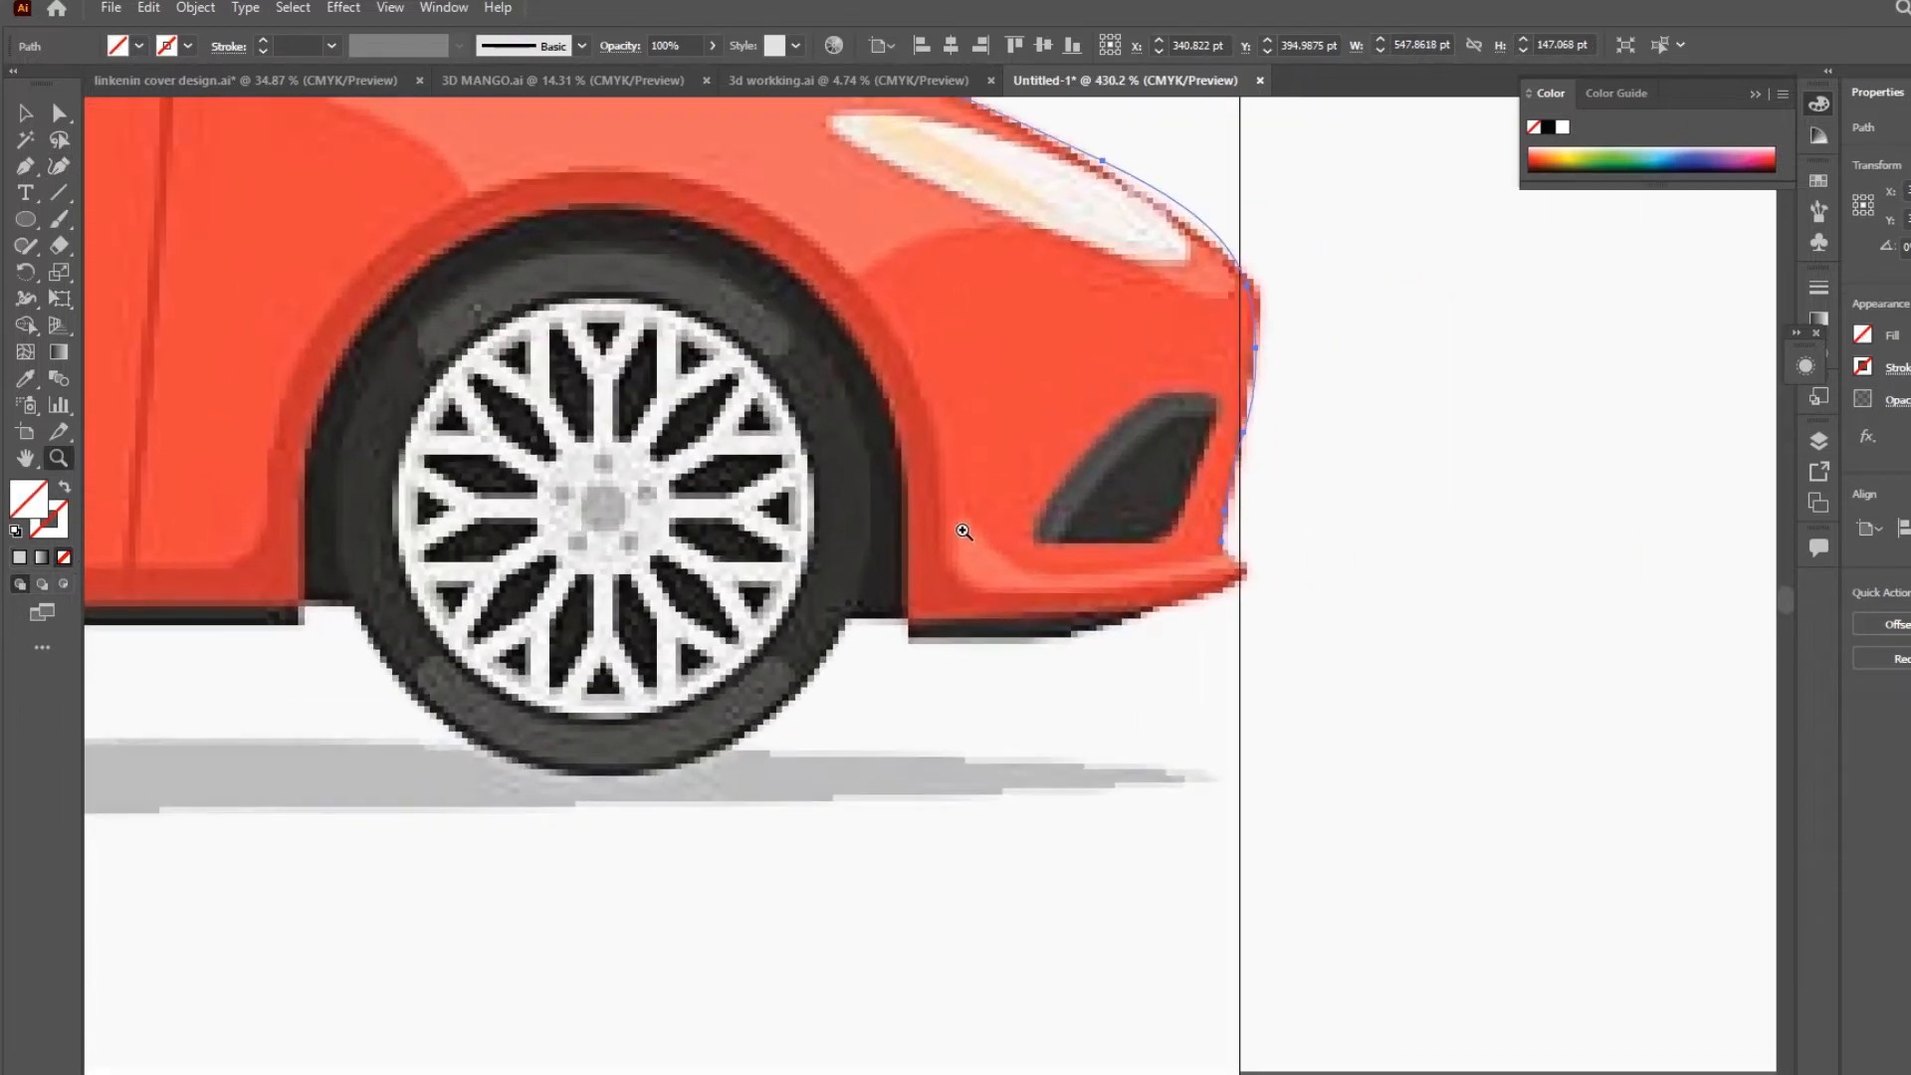
left_click(1244, 571)
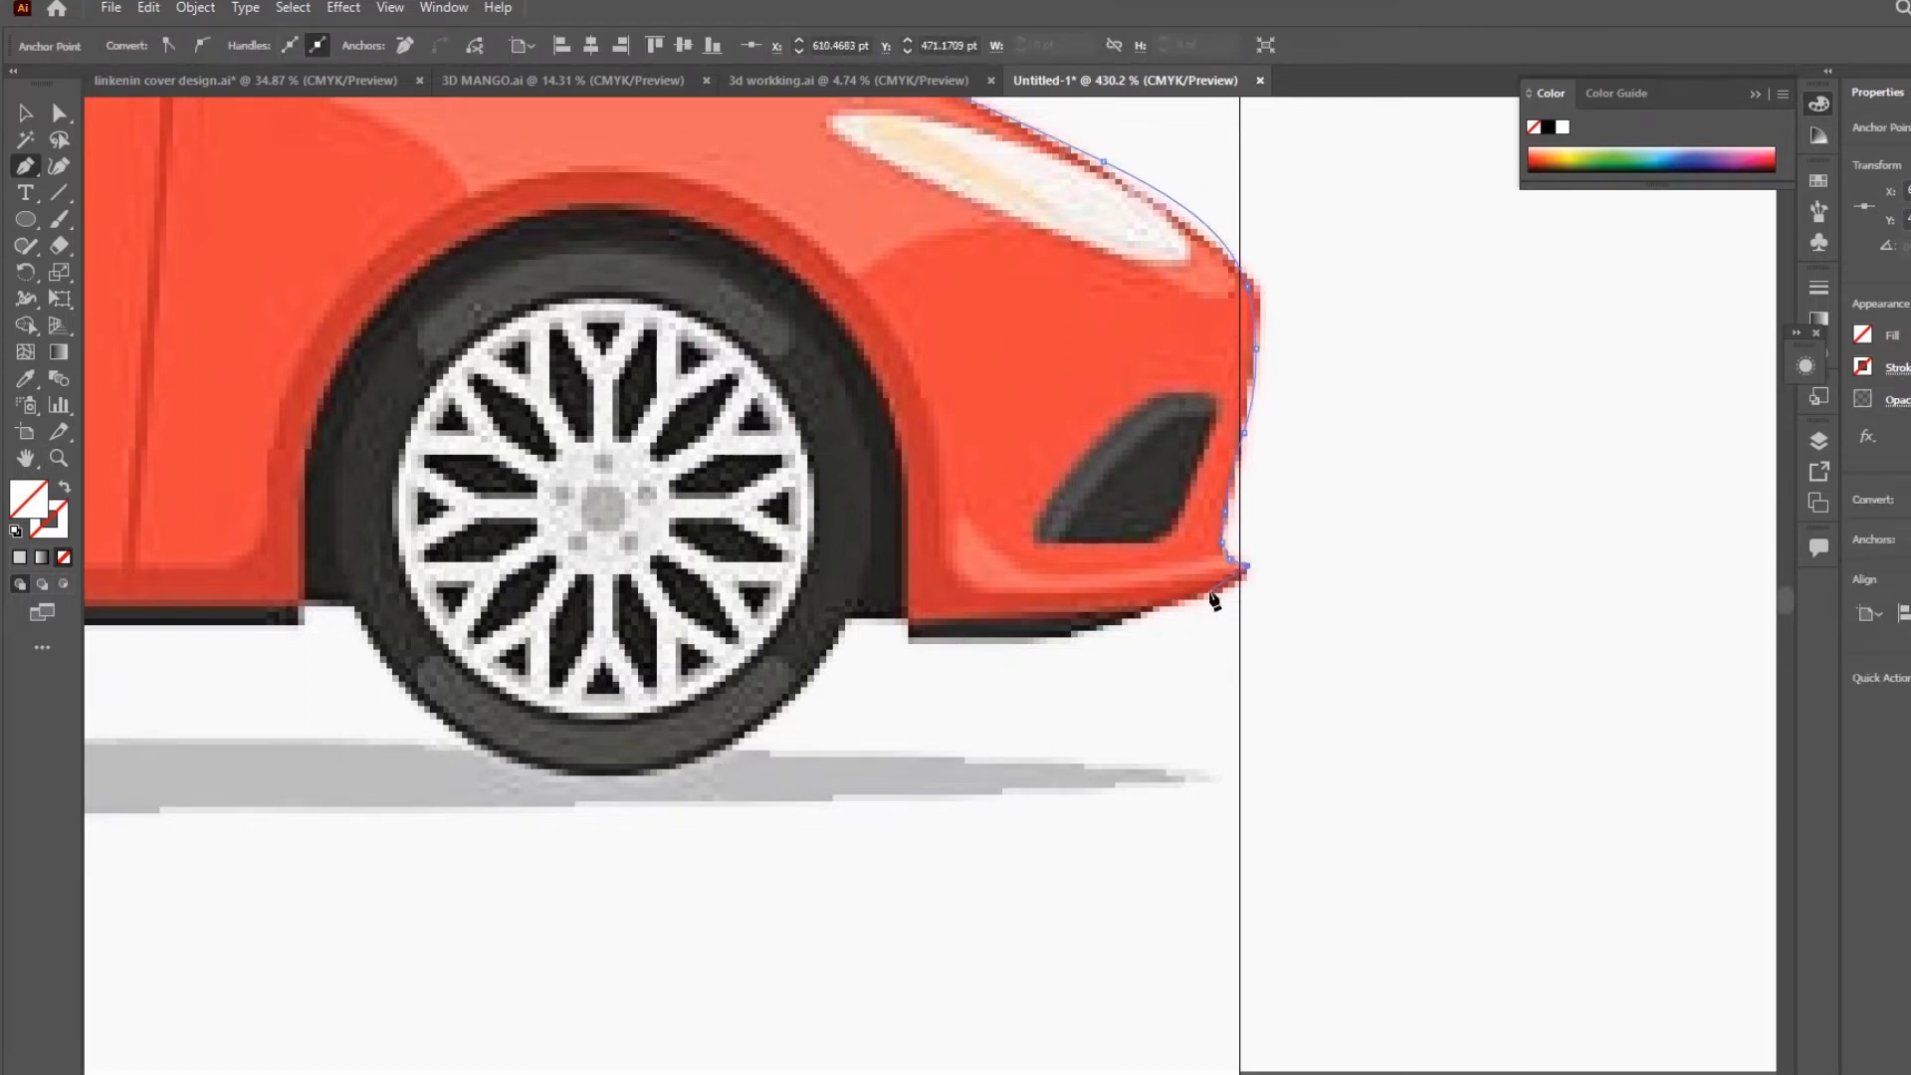
left_click(1078, 634)
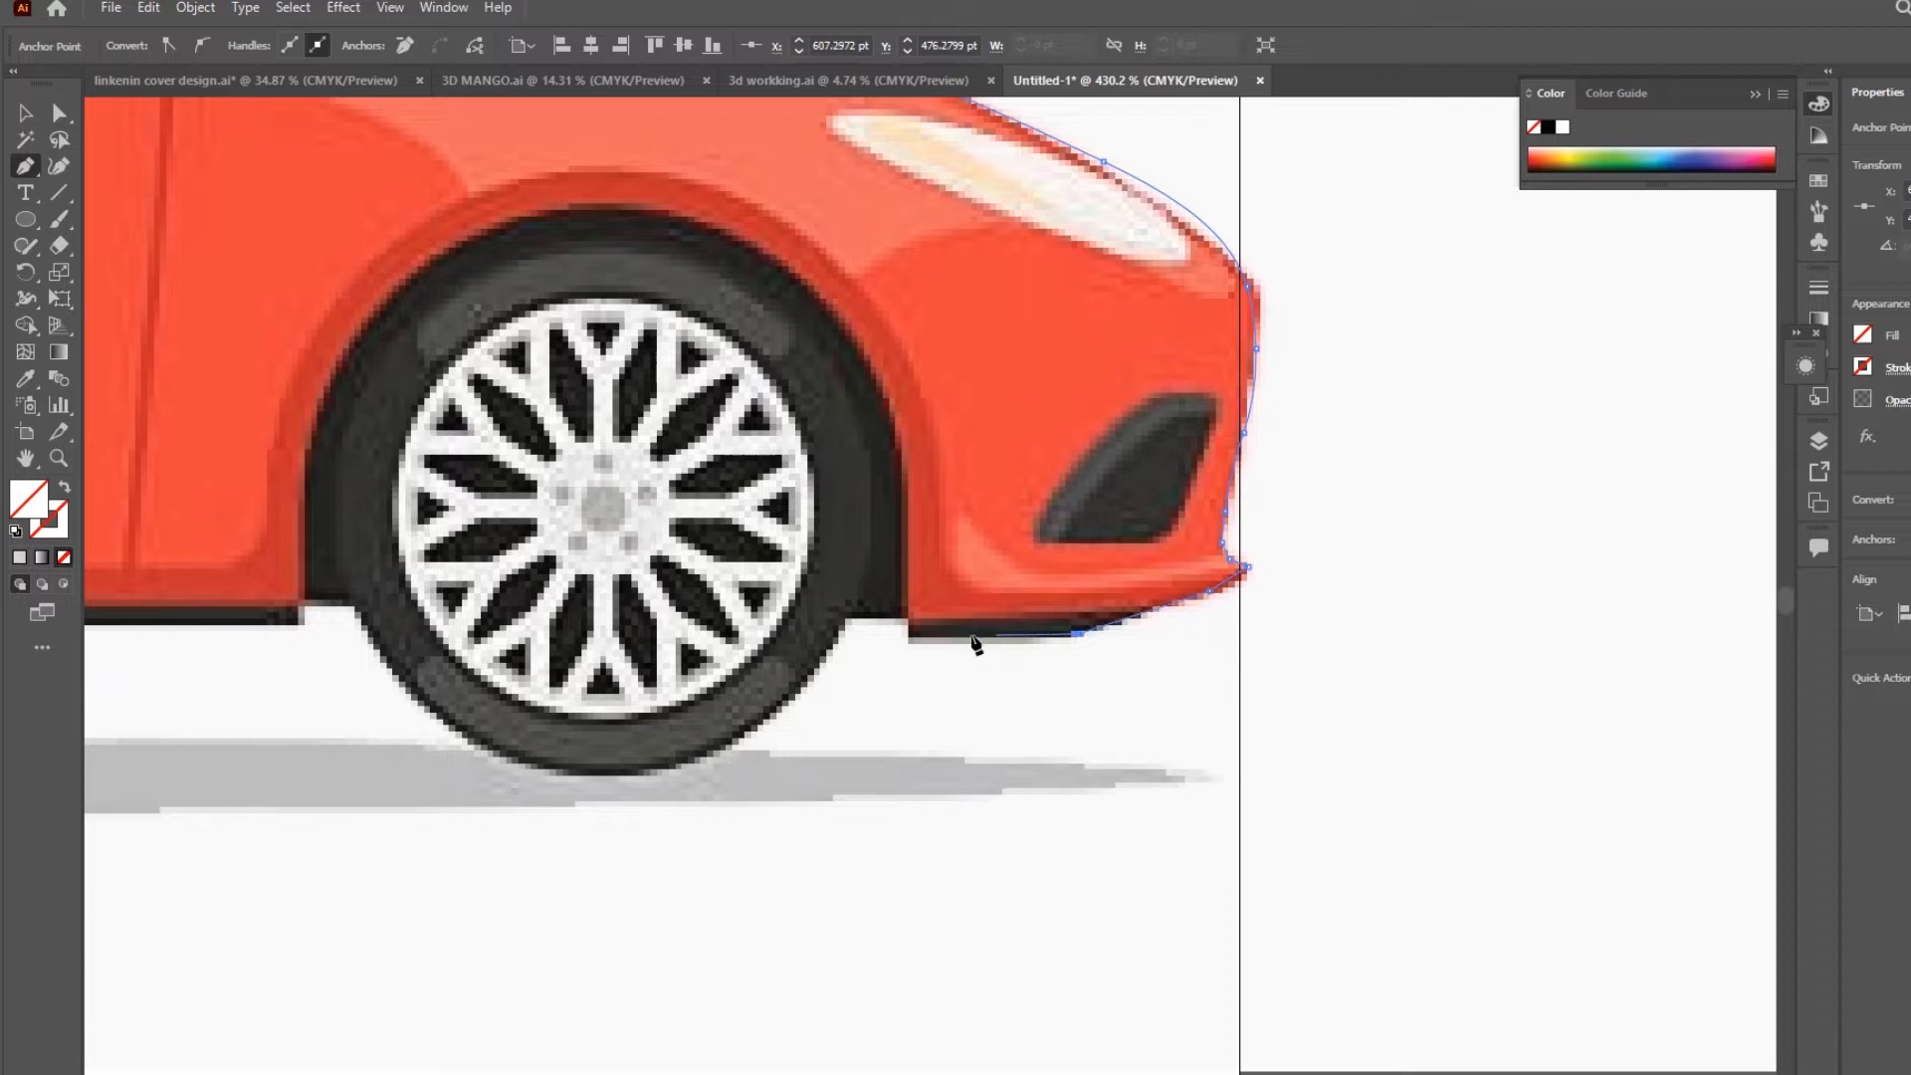
left_click(911, 635)
Trace the front wheel arch with the Curvature tool and run the outline along the sill to the rear wheel
left_click(863, 344)
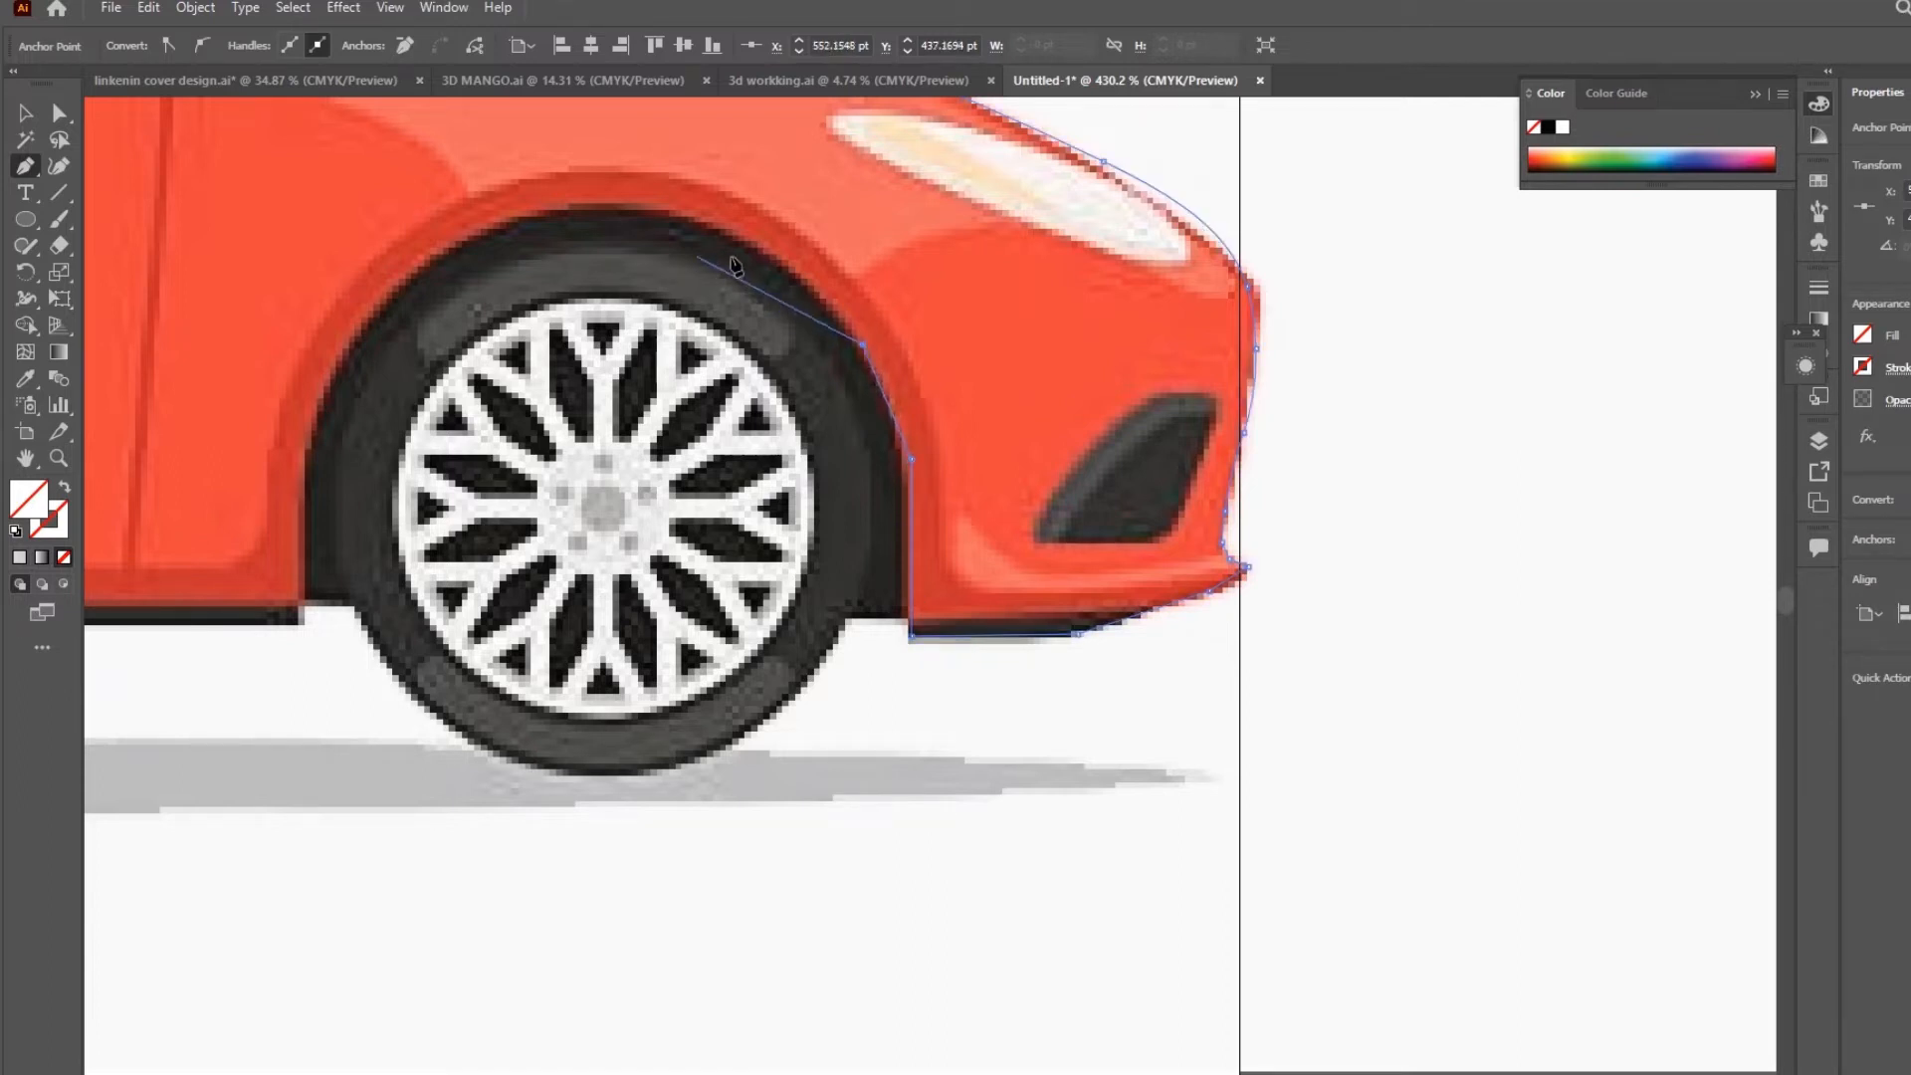
left_click(58, 166)
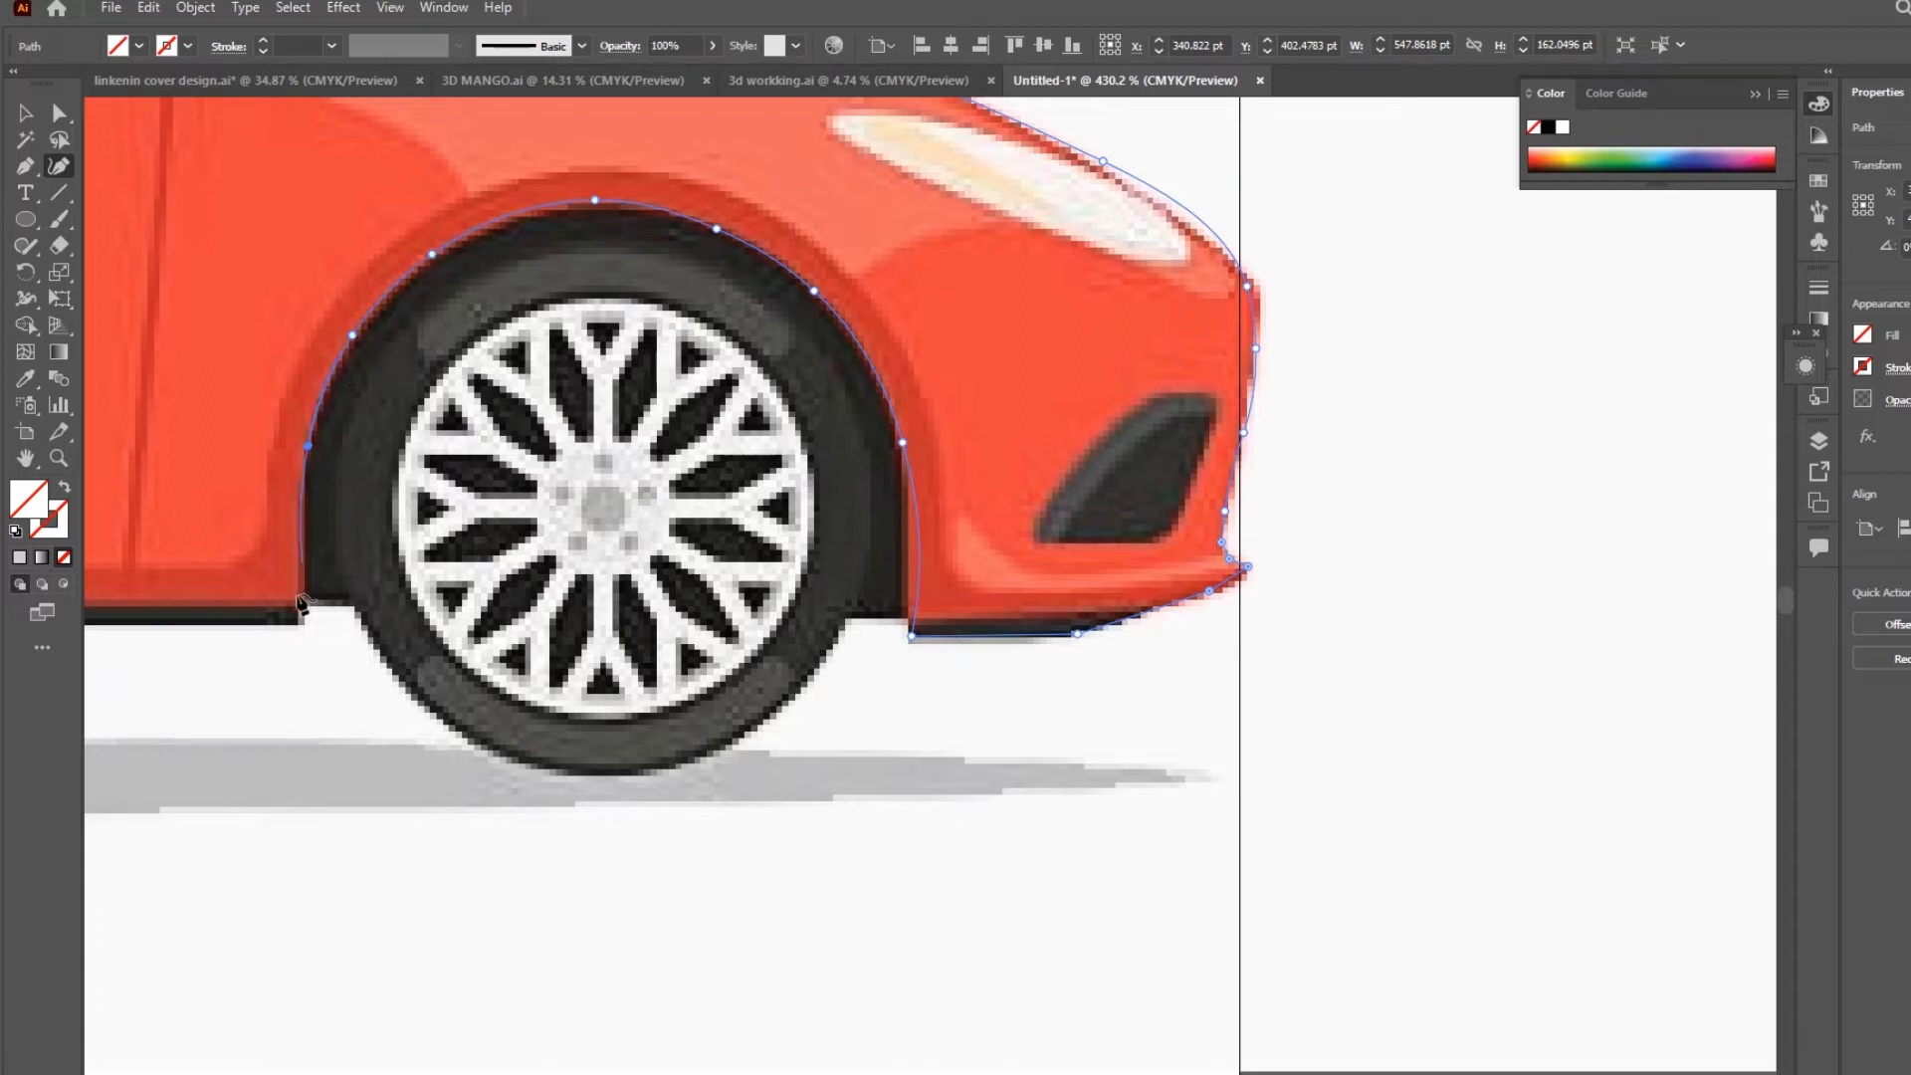
scroll(285, 617, "left", 10)
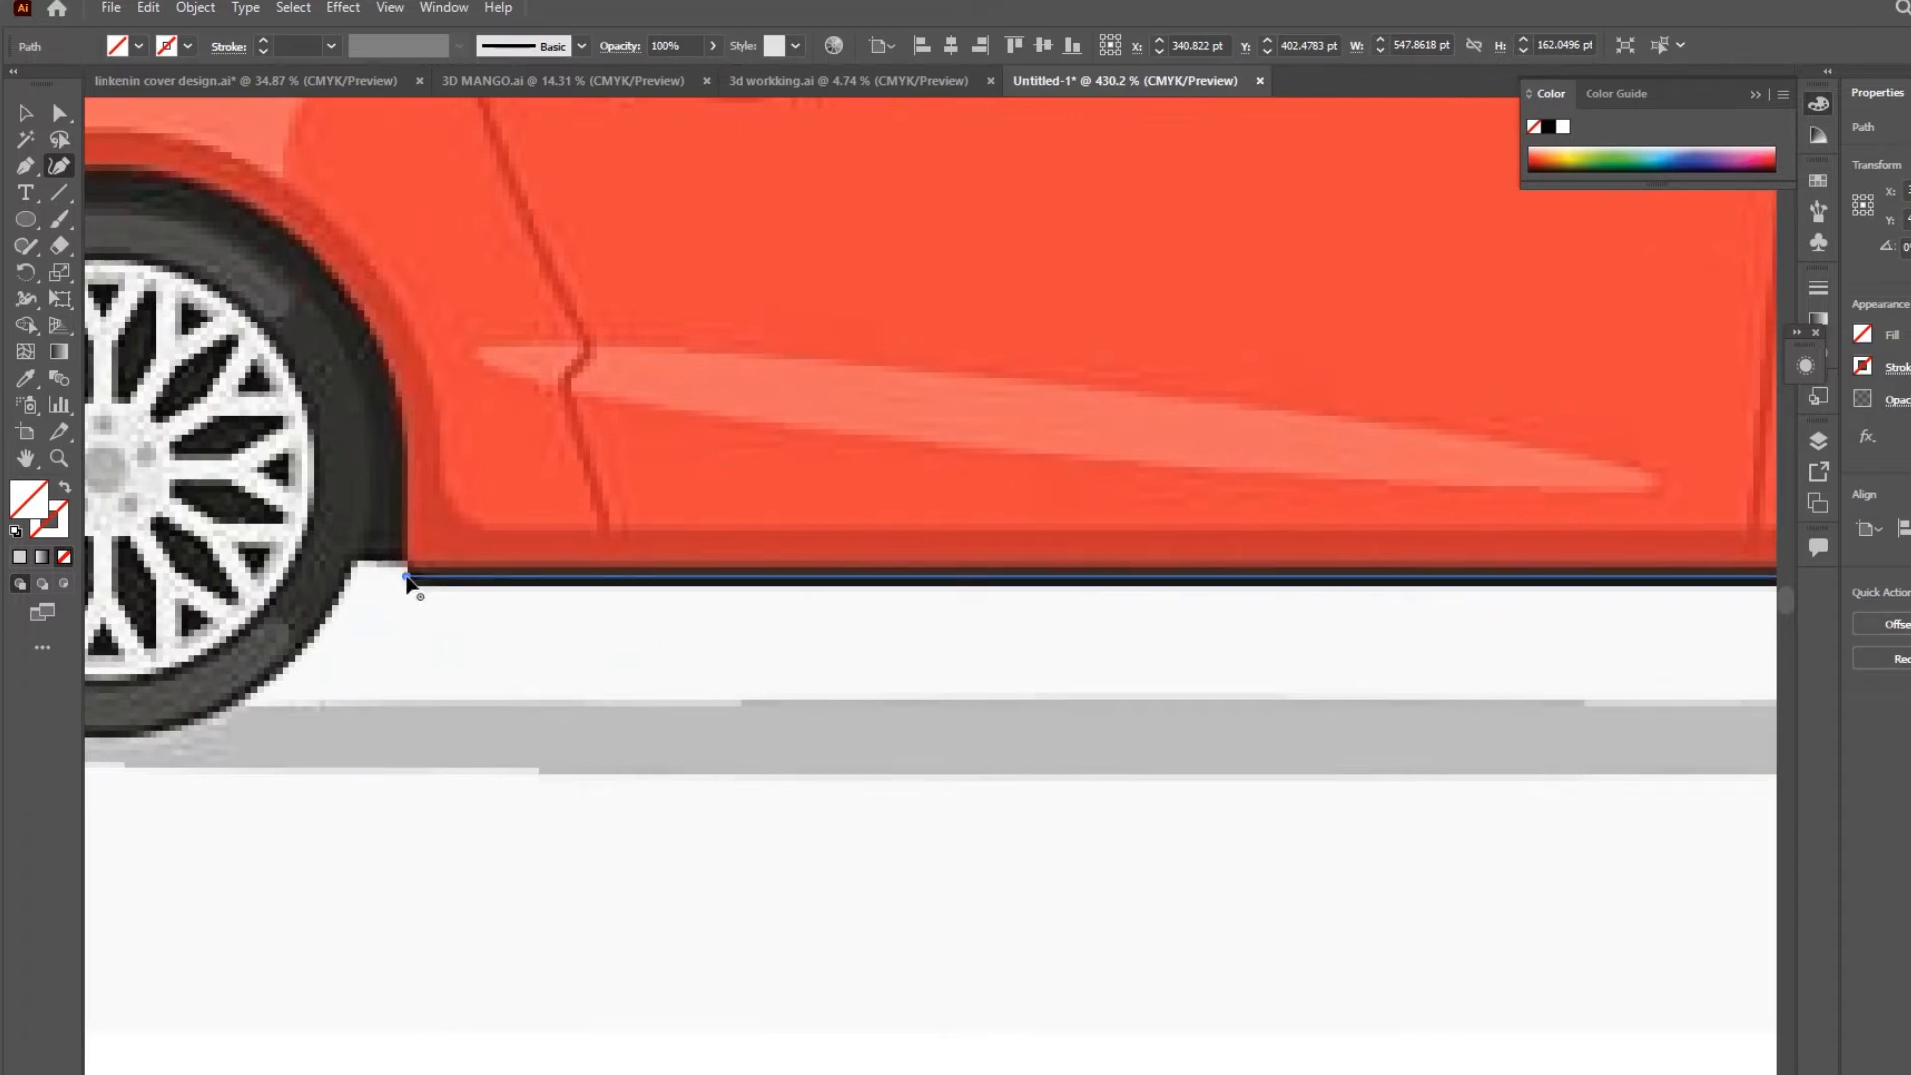
Trace the outline around the rear wheel arch, down to the underside of the rear bumper
left_click(408, 492)
left_click_drag(401, 354, 873, 451)
left_click(753, 335)
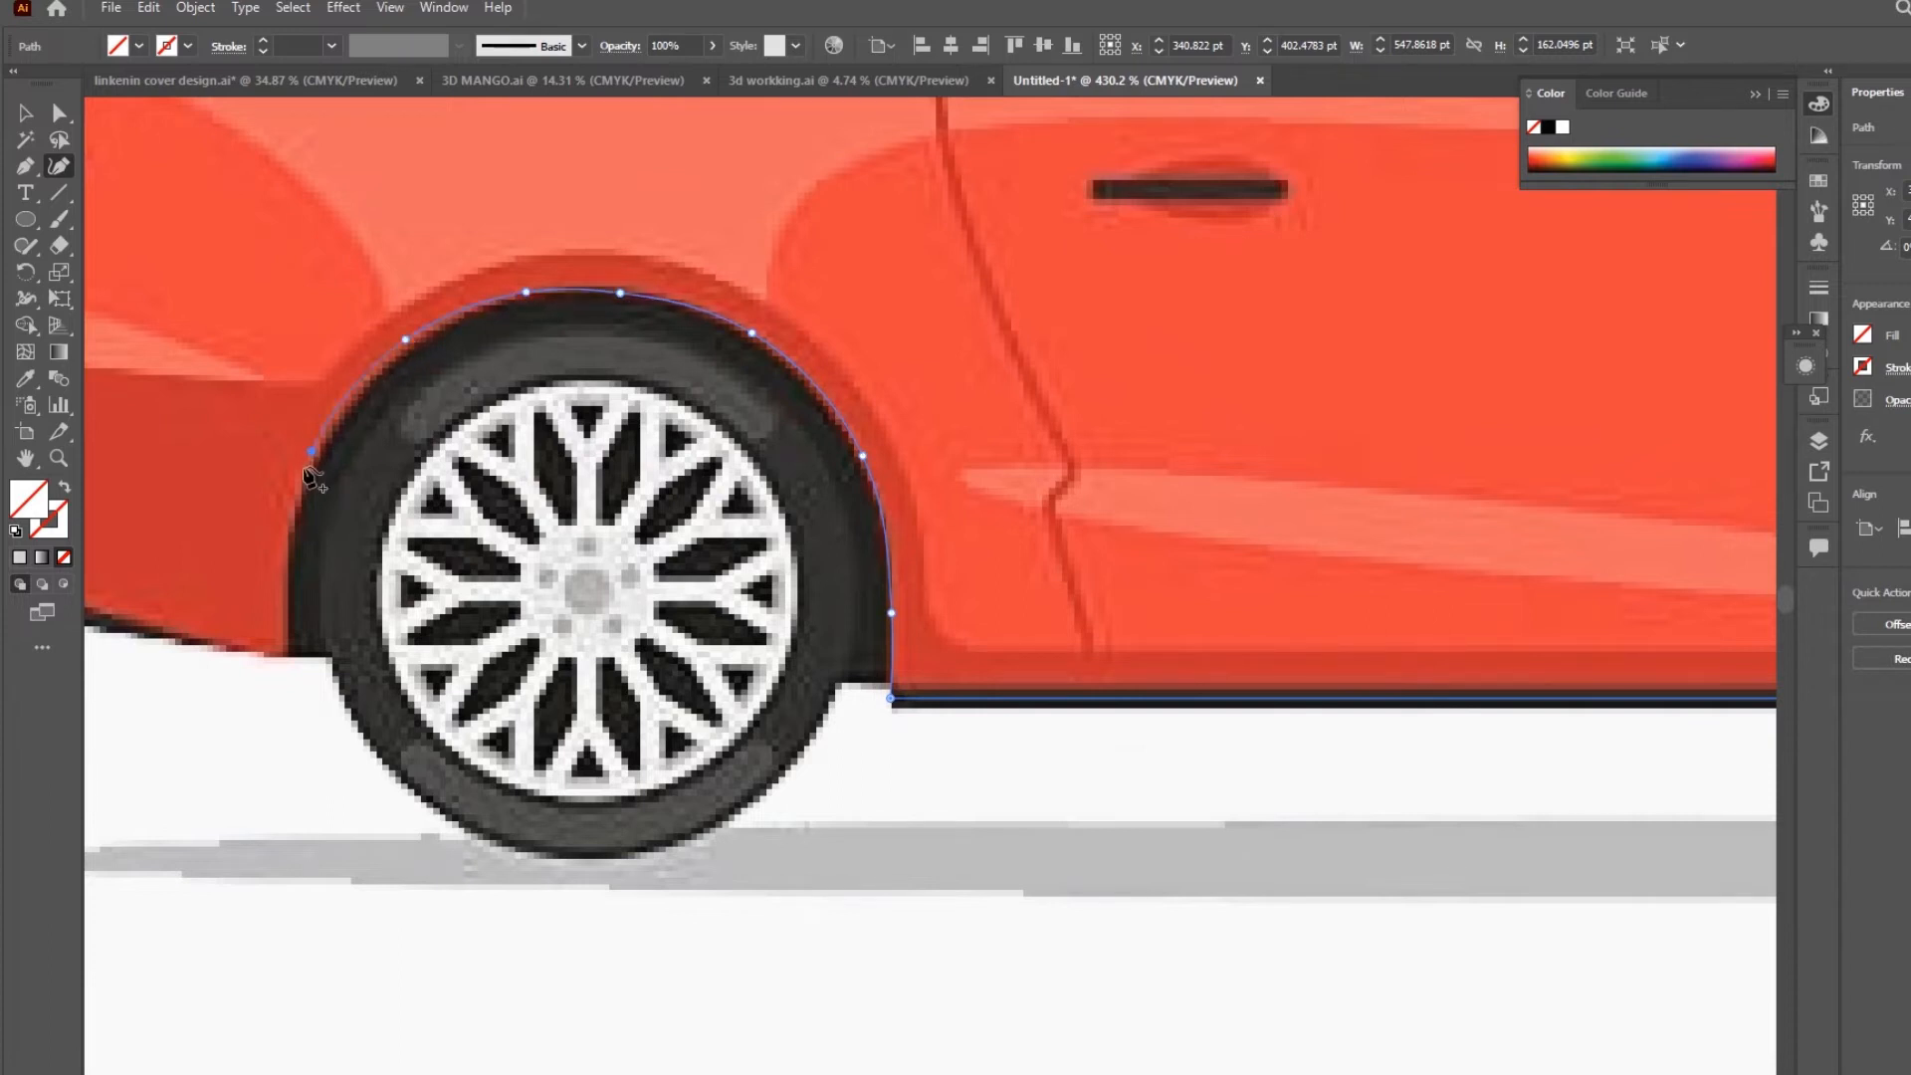
left_click(288, 656)
Trace the underside of the rear bumper and join the outline back to its starting end at the tail
left_click_drag(289, 659, 868, 730)
left_click(685, 694)
left_click(537, 643)
key("z")
left_click_drag(579, 623, 677, 623)
left_click(26, 166)
left_click(504, 633)
left_click(519, 655)
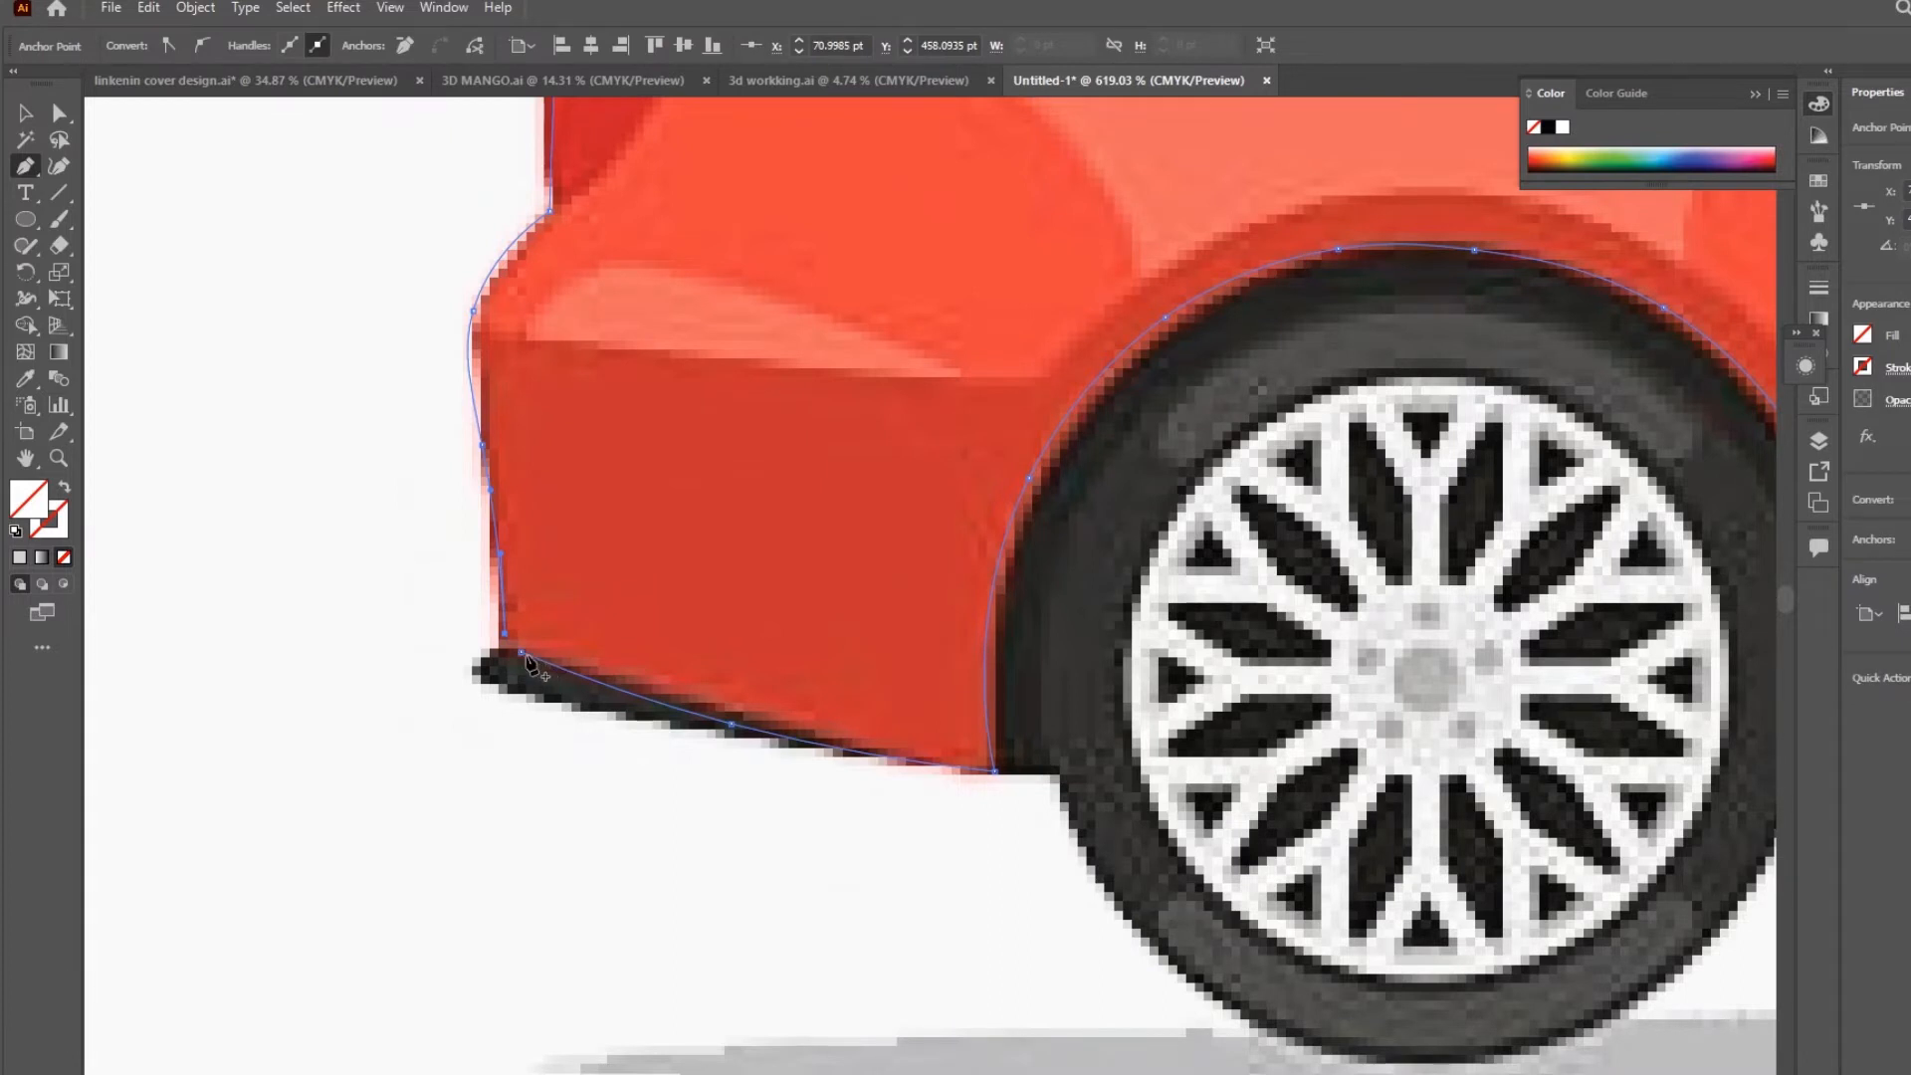
Fill the traced car outline with the red sampled from the reference car's body
key("z")
left_click_drag(771, 622, 414, 696)
left_click_drag(896, 564, 755, 564)
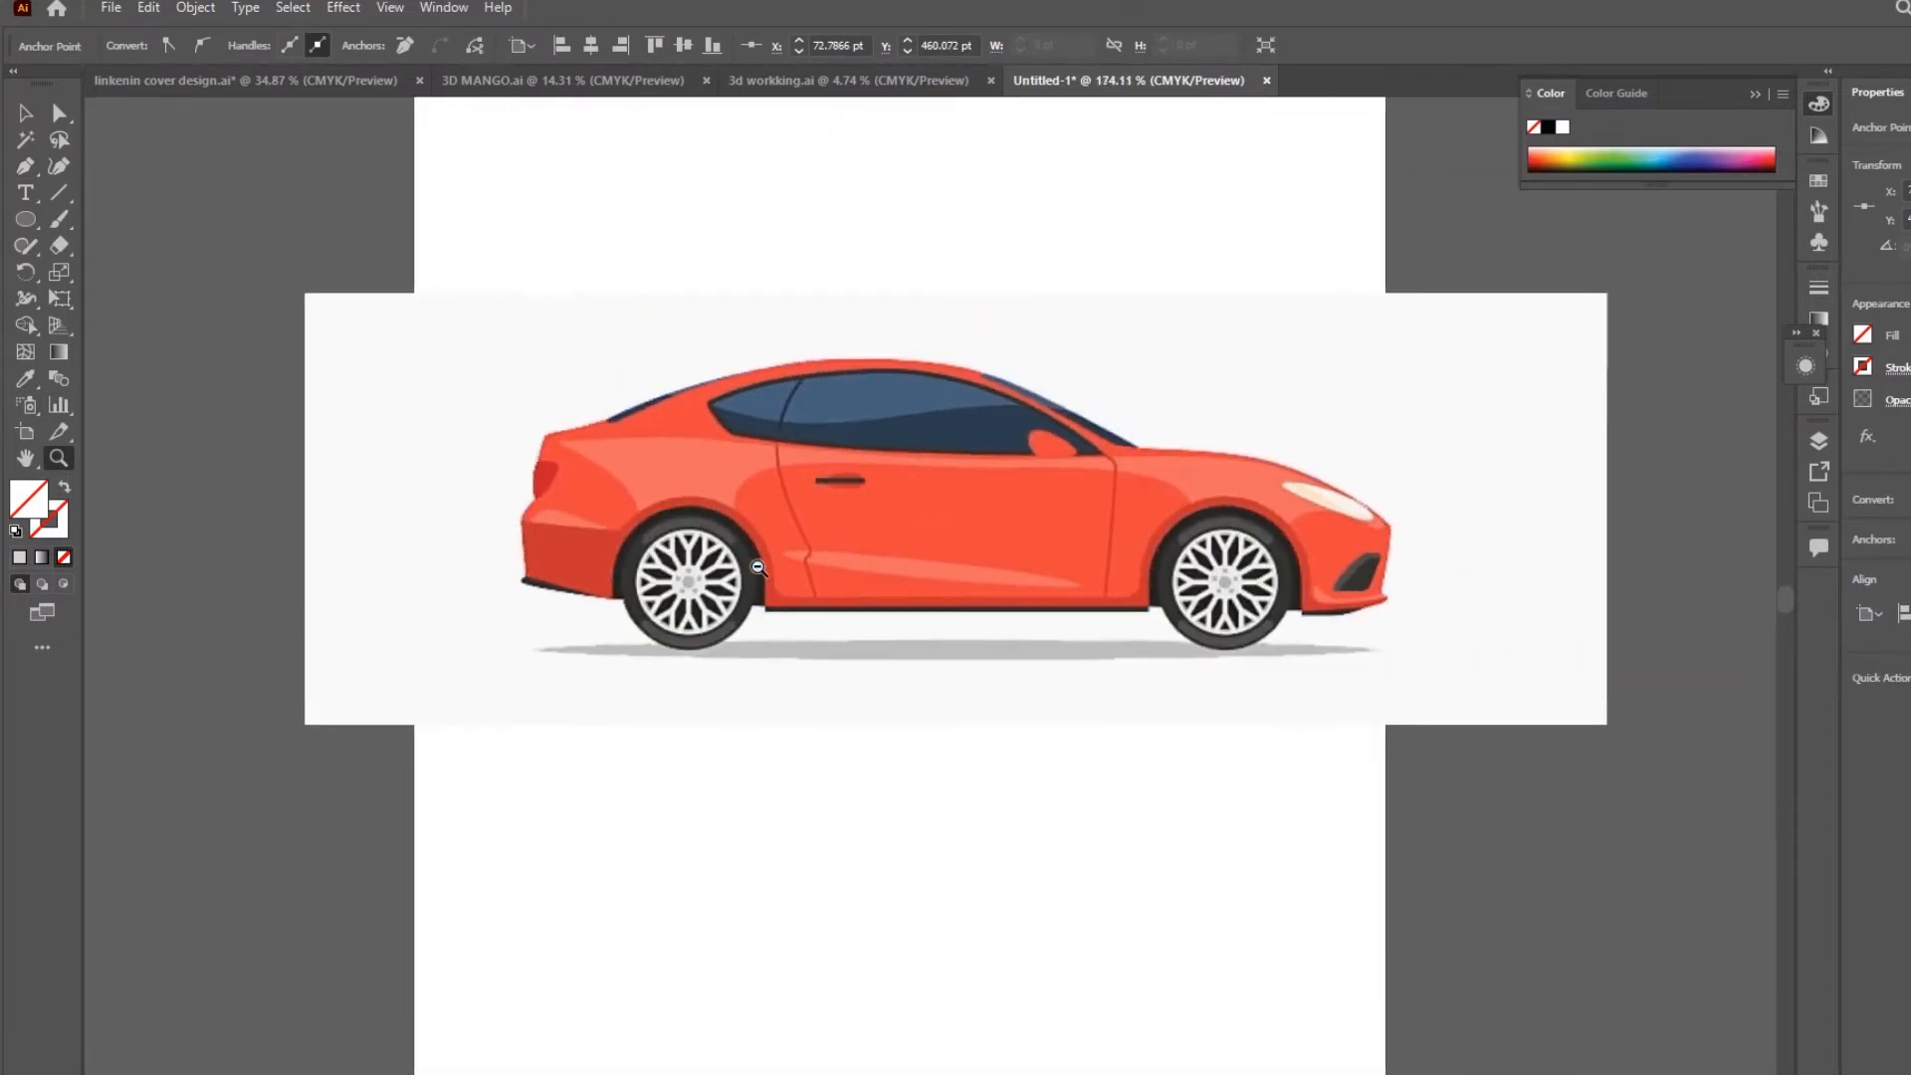
key("i")
left_click(1031, 510)
key("v")
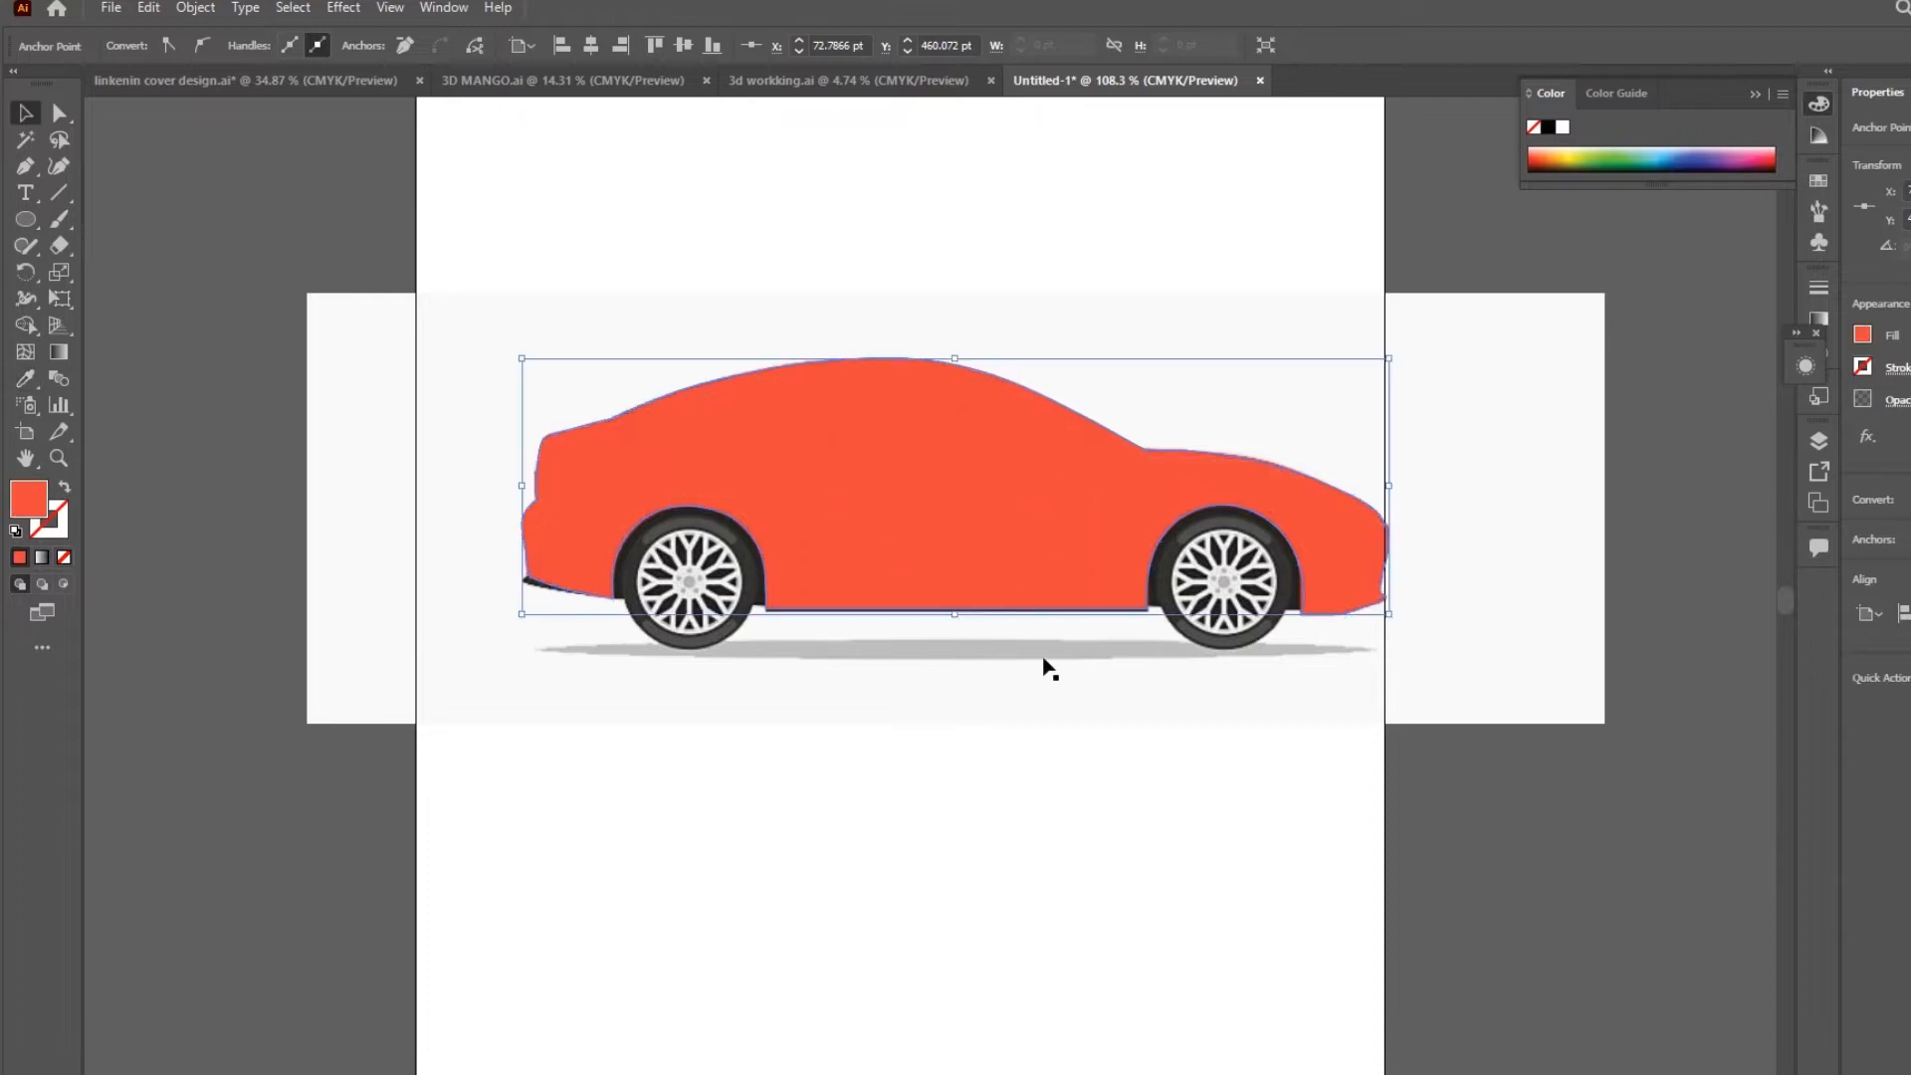
Move the red silhouette to the upper part of the artboard and the reference picture to the lower part
left_click(1080, 624)
key("z")
left_click_drag(1089, 596, 980, 639)
key("v")
left_click(1039, 708)
left_click_drag(1053, 552, 1067, 269)
key("z")
left_click_drag(1438, 403, 1357, 409)
key("v")
left_click_drag(1389, 307, 826, 326)
key("ctrl+z")
left_click_drag(1353, 582, 862, 834)
left_click(1359, 542)
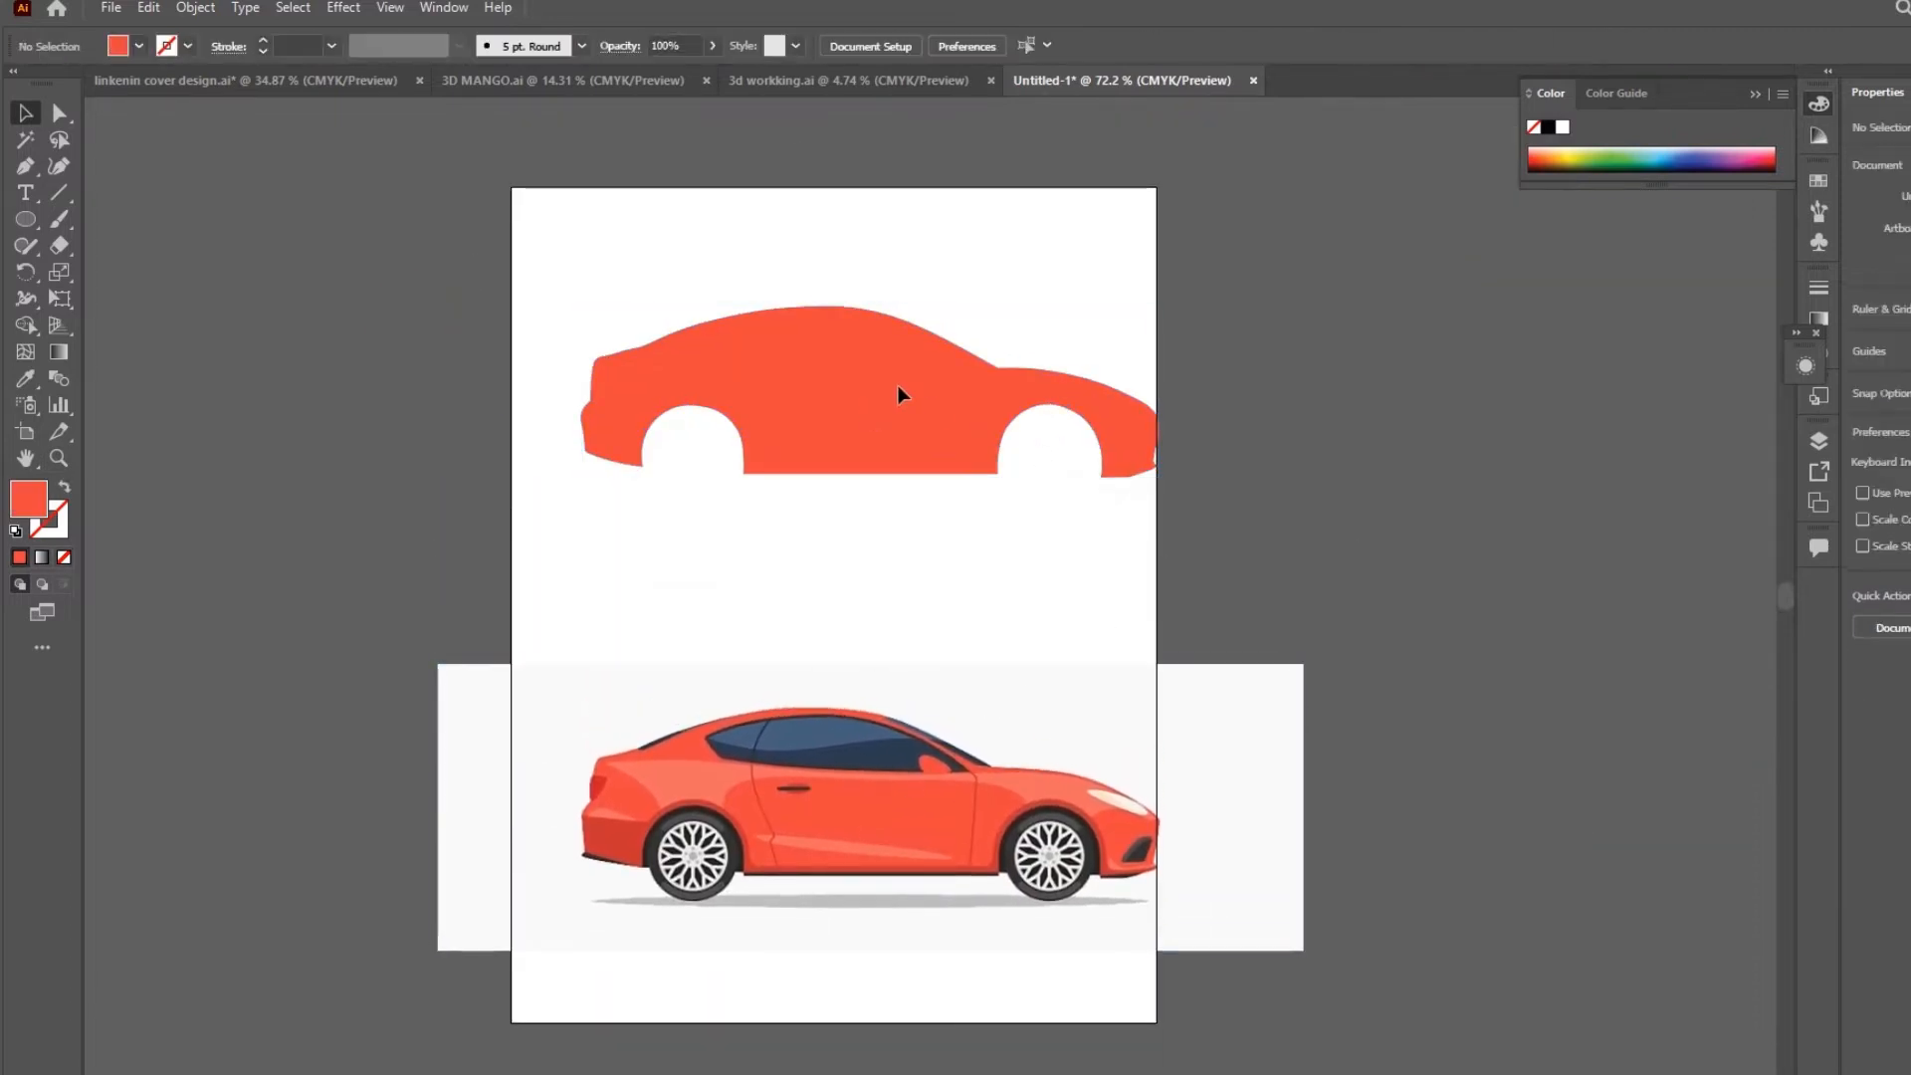
Create an area text block filled with placeholder text that covers the whole car silhouette
scroll(898, 385, "up", 3)
left_click(922, 384)
left_click(1359, 398)
key("t")
left_click_drag(388, 240, 1309, 611)
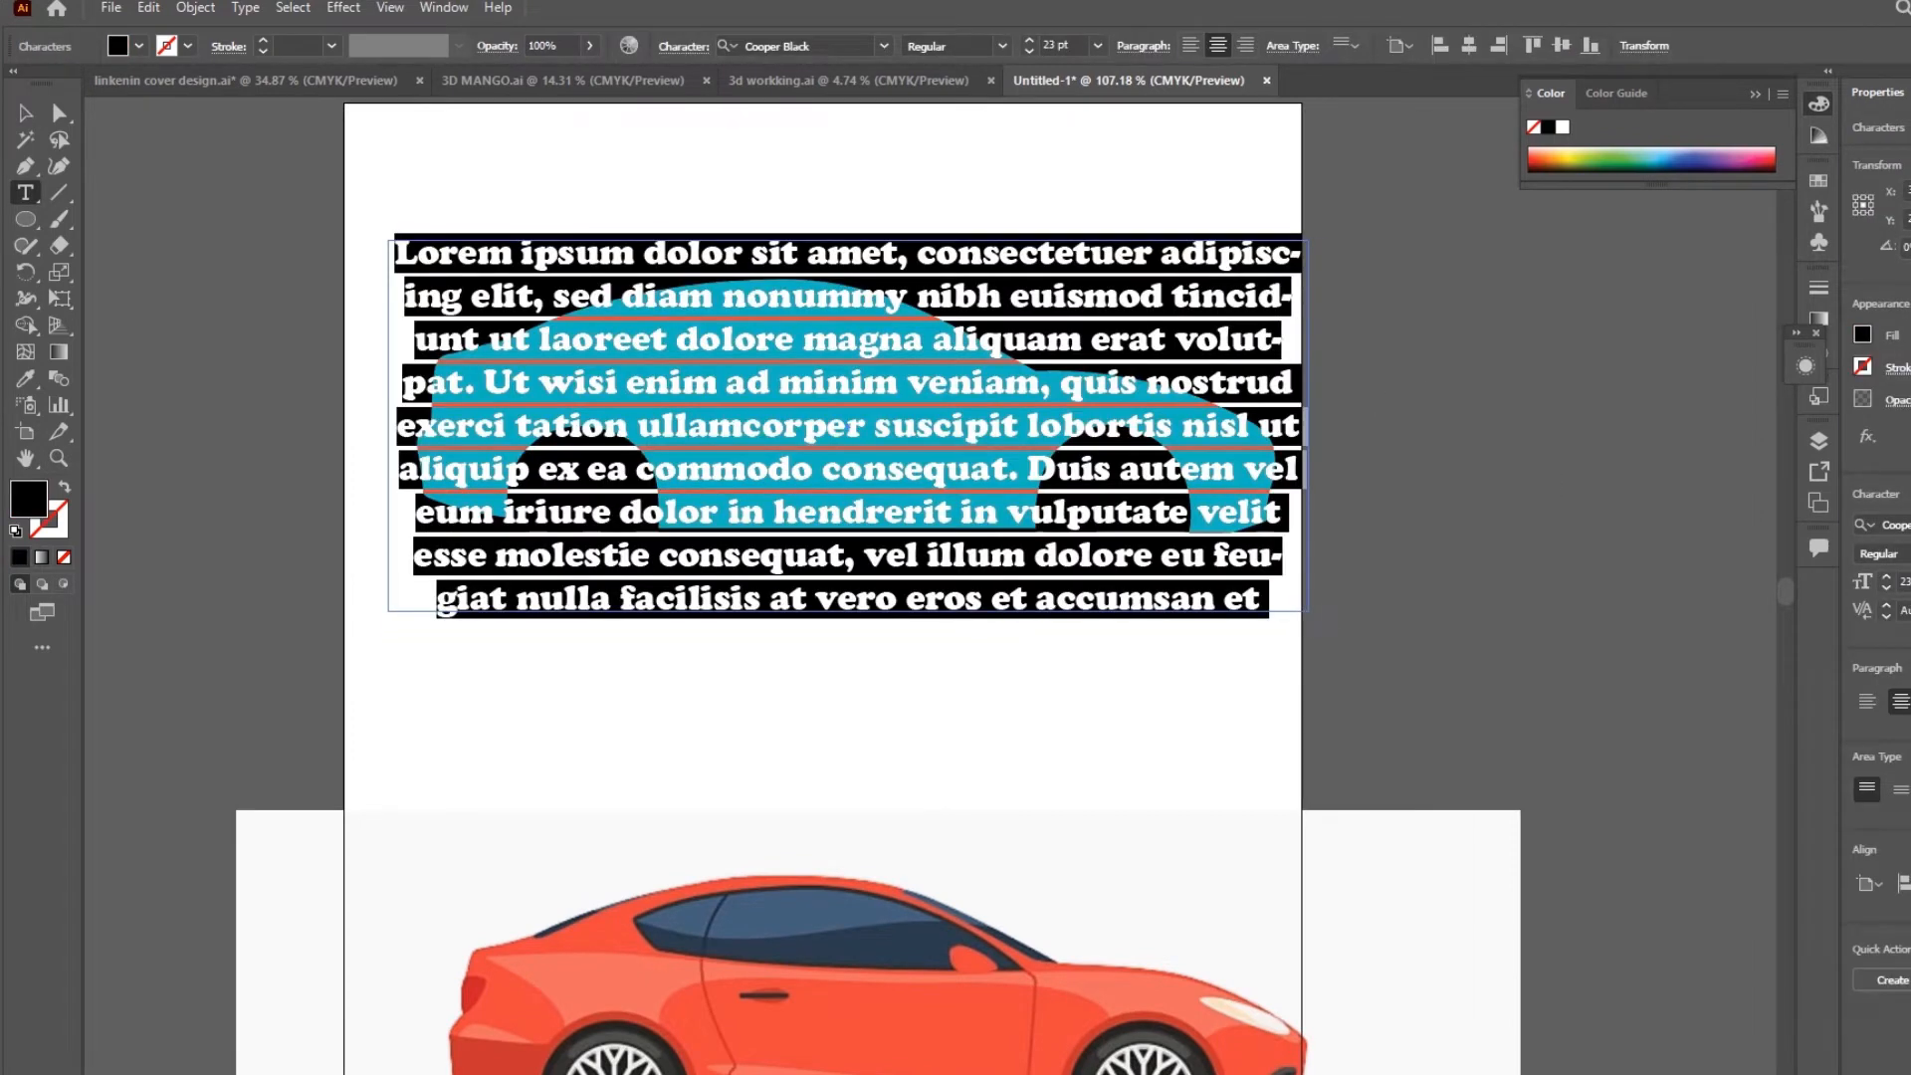
Set the placeholder text's font to Aloe Heavy
left_click(1887, 524)
key("Down")
key("Down")
key("Down")
key("Down")
key("Down")
key("Down")
key("Down")
key("Down")
key("Down")
key("Down")
key("Down")
key("Down")
key("Down")
key("Down")
key("Down")
key("Down")
key("Down")
key("Down")
key("Down")
key("Down")
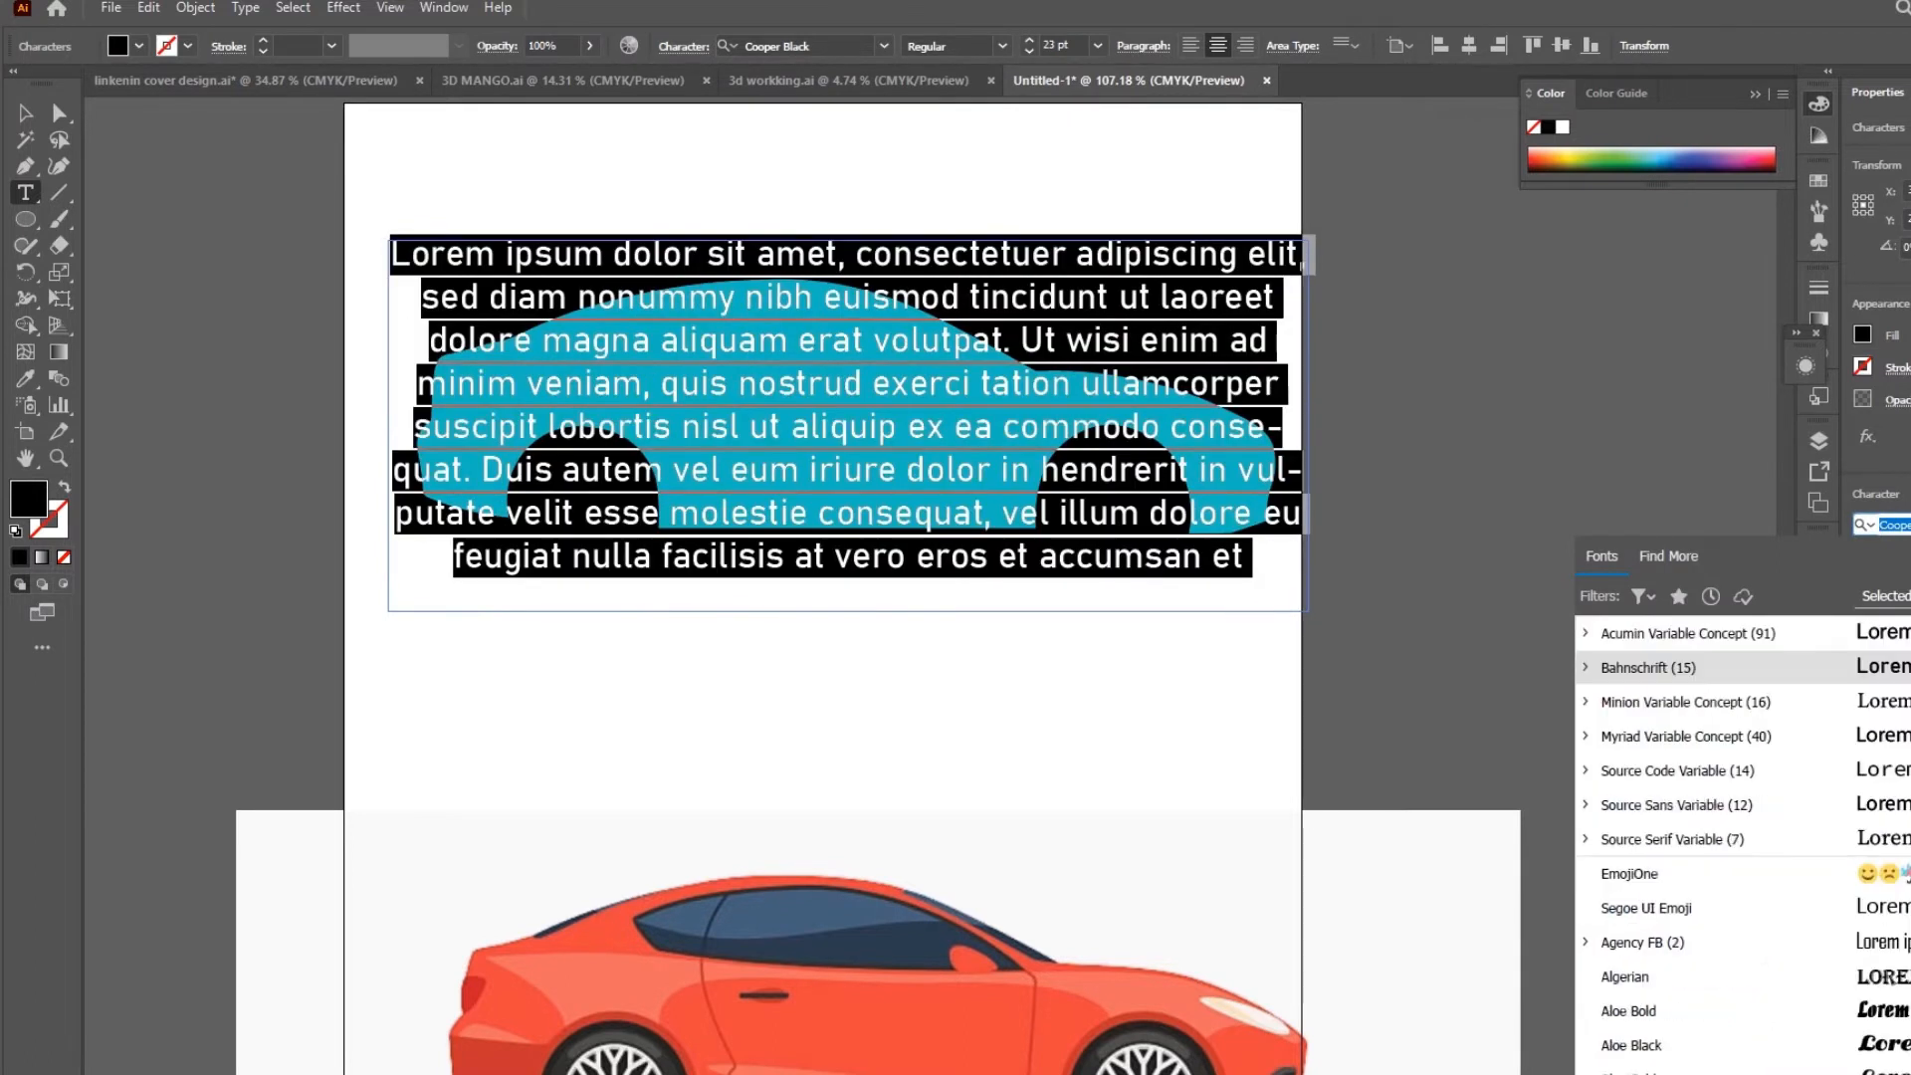
key("Up")
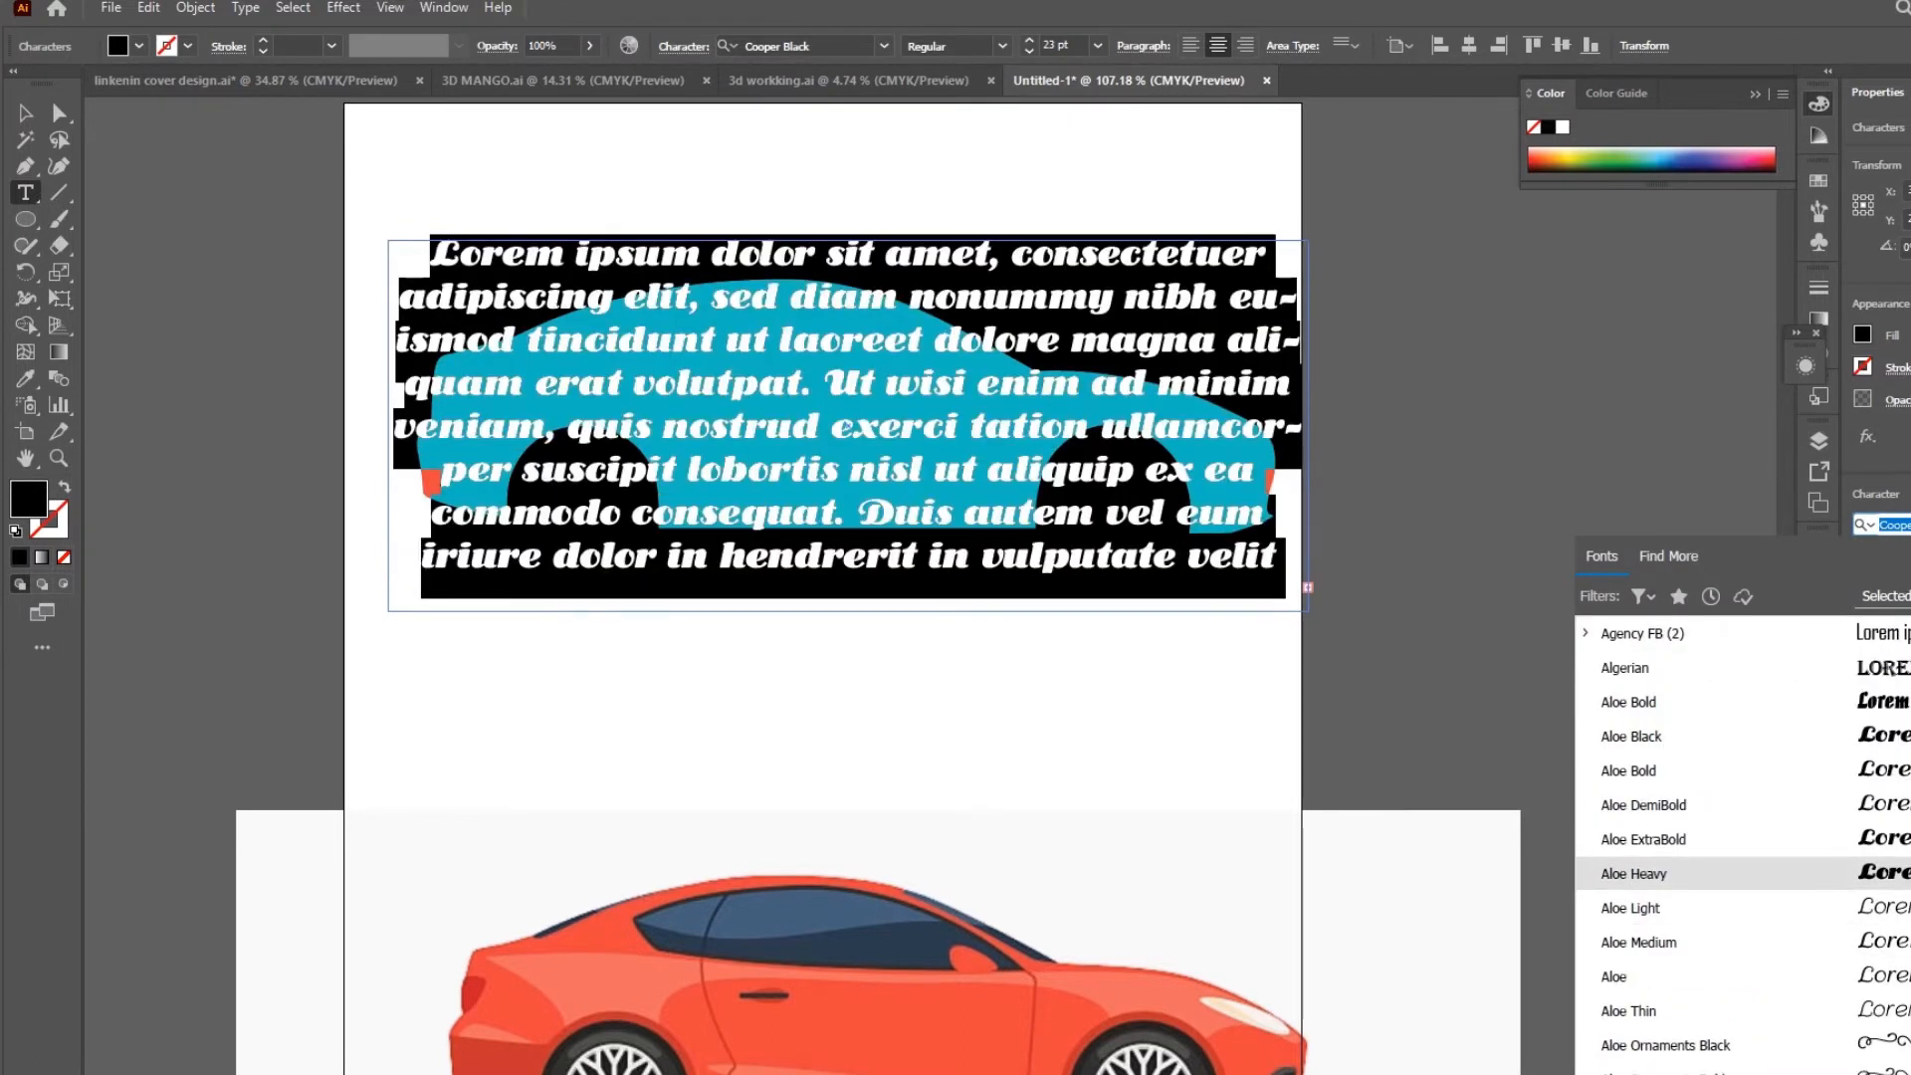
key("Up")
key("Up")
key("Down")
key("Down")
key("Return")
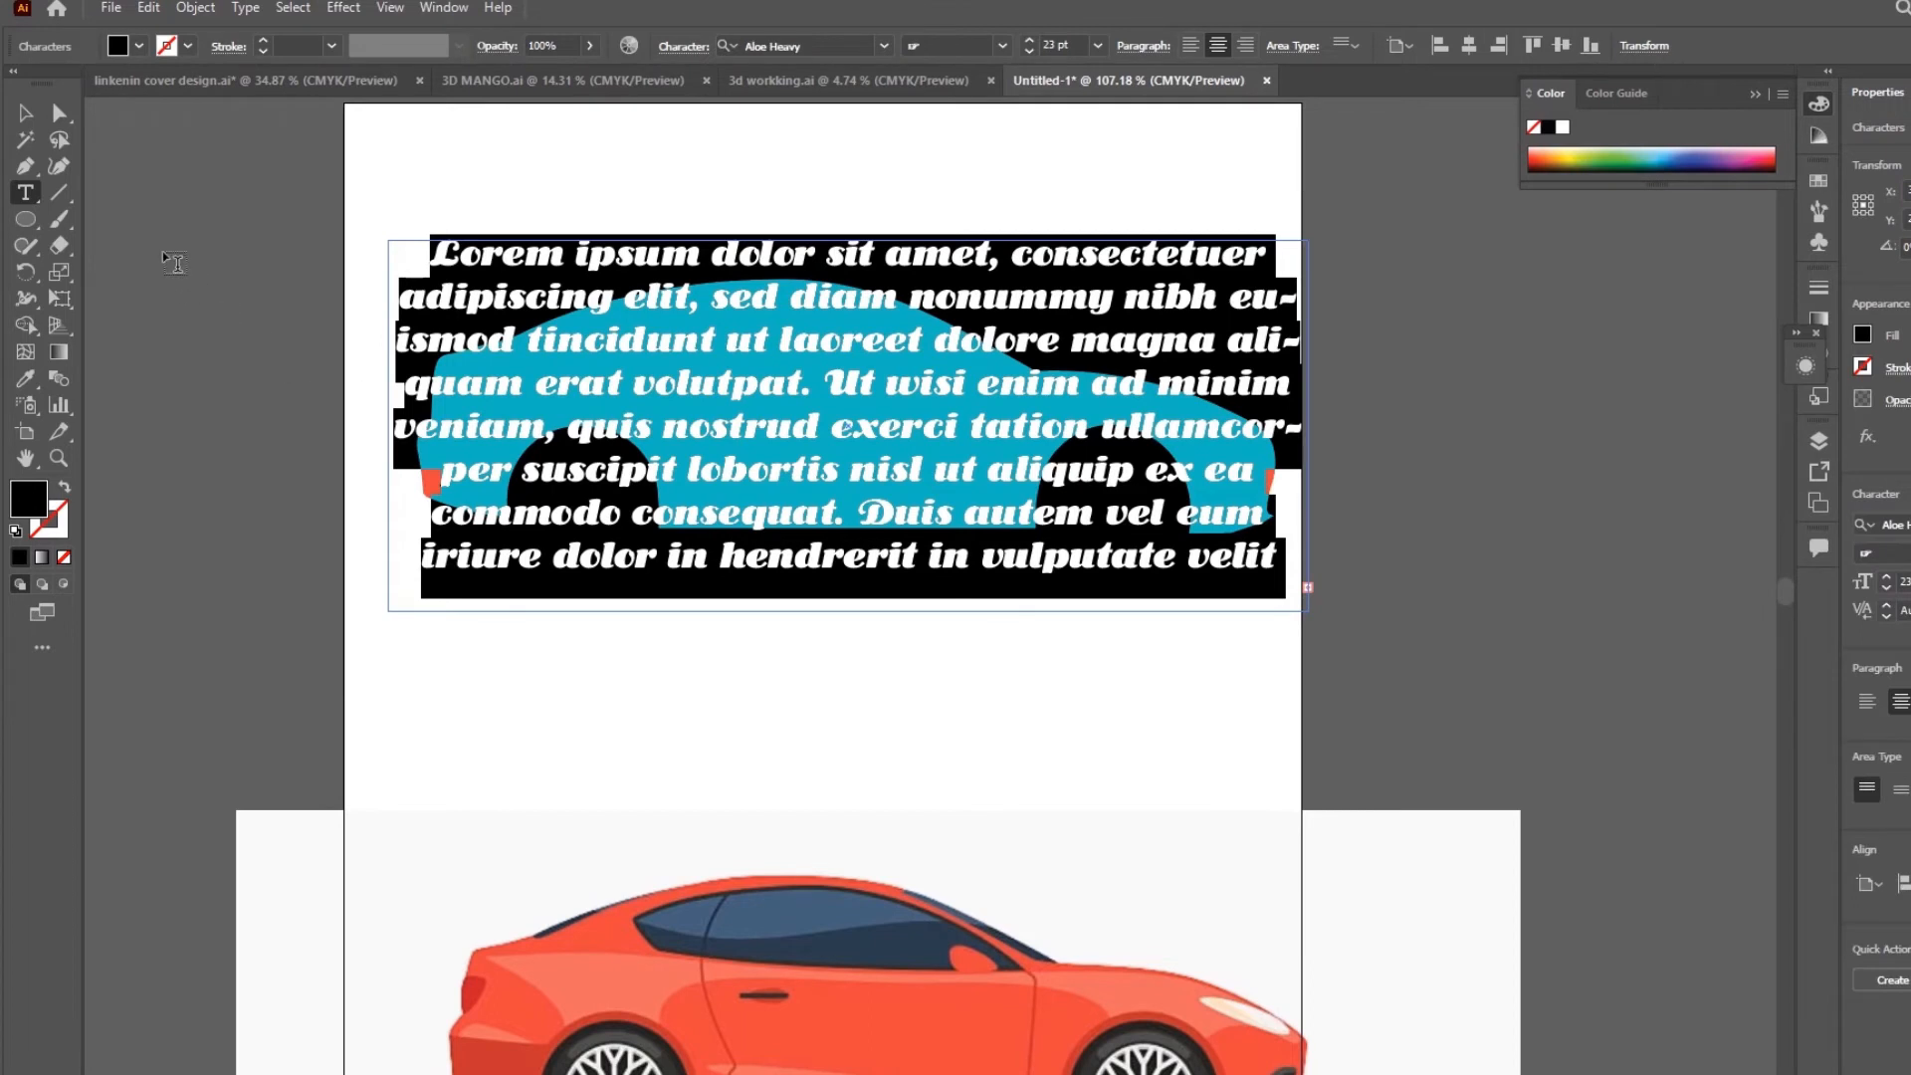
Send the placeholder text block behind the red car silhouette
left_click(27, 115)
scroll(994, 339, "up", 2)
left_click_drag(1022, 323, 1025, 343)
left_click(1096, 177)
left_click(1096, 254)
key("ctrl+shift+bracketleft")
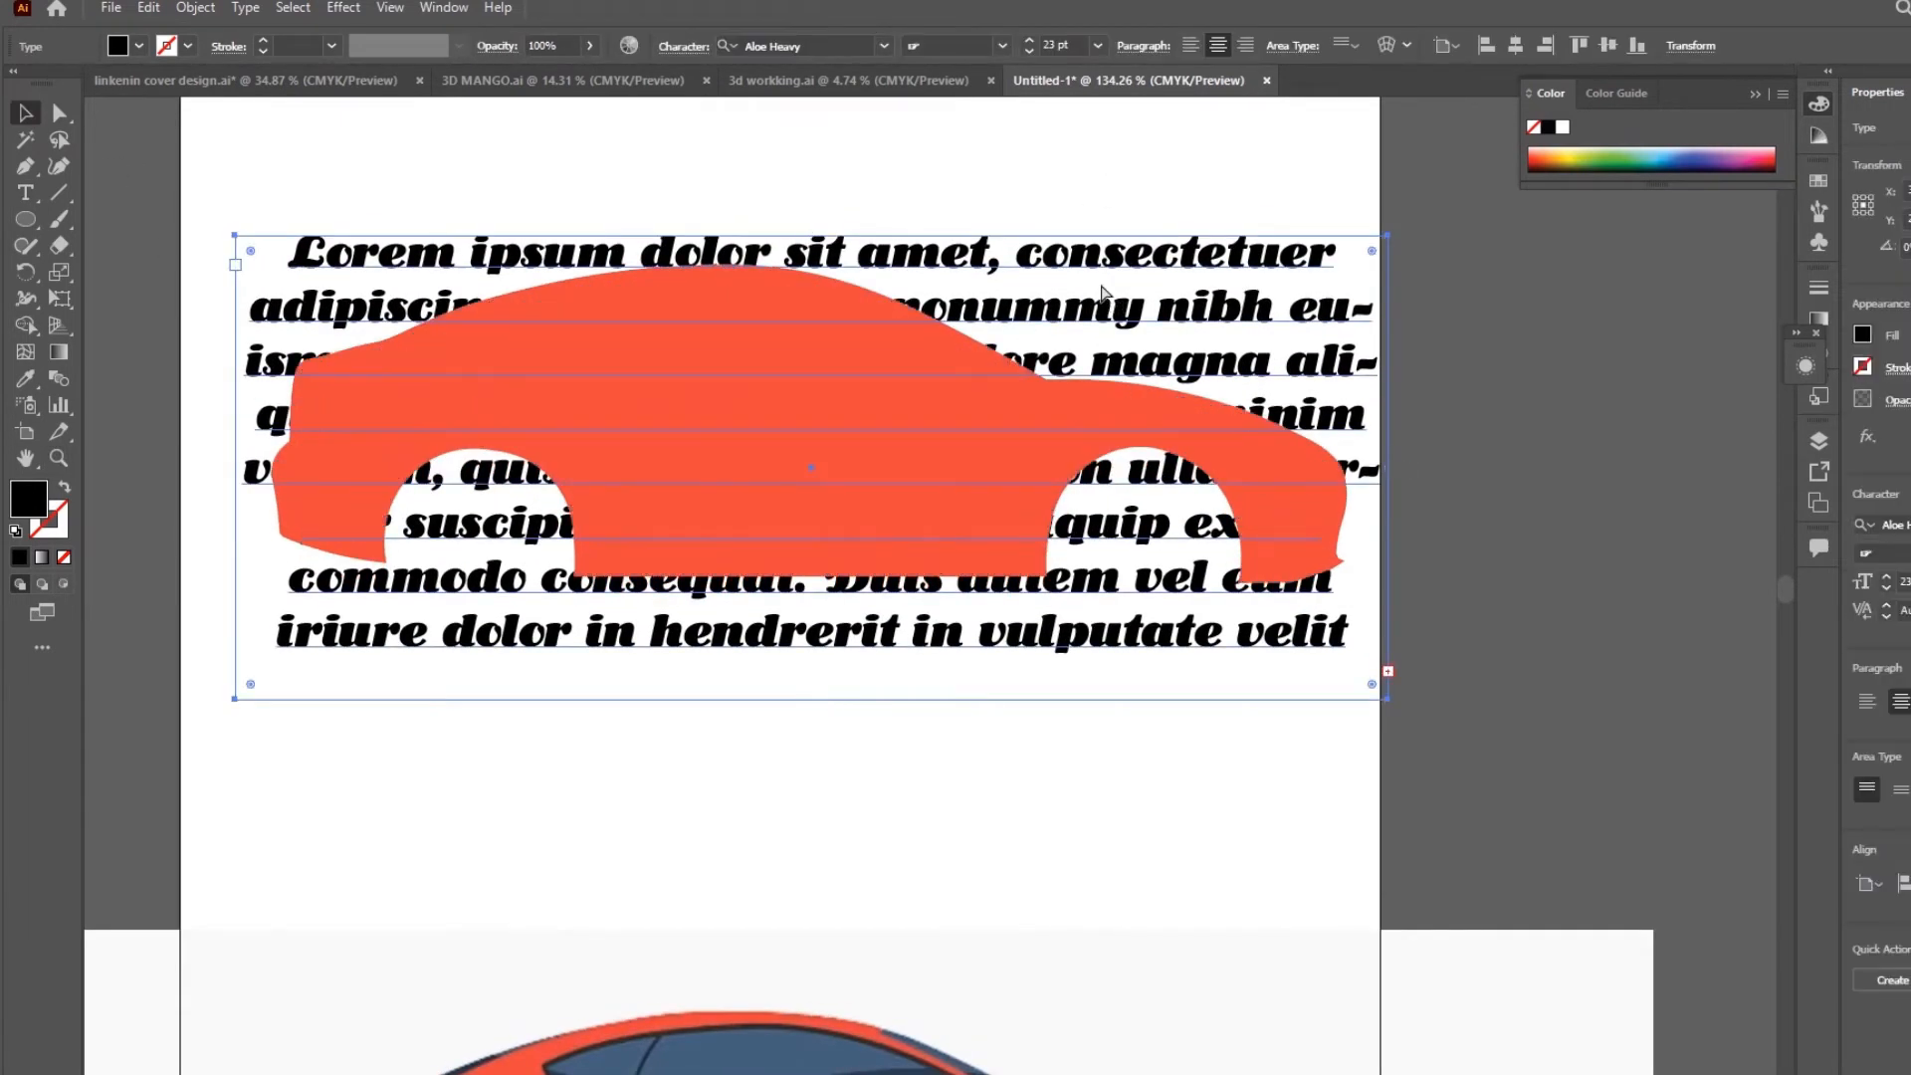
Select the silhouette together with the text and apply an Envelope Distort using the silhouette as the top object
left_click(1083, 183)
left_click_drag(685, 498, 683, 503)
left_click(1001, 778)
left_click_drag(795, 755, 1040, 375)
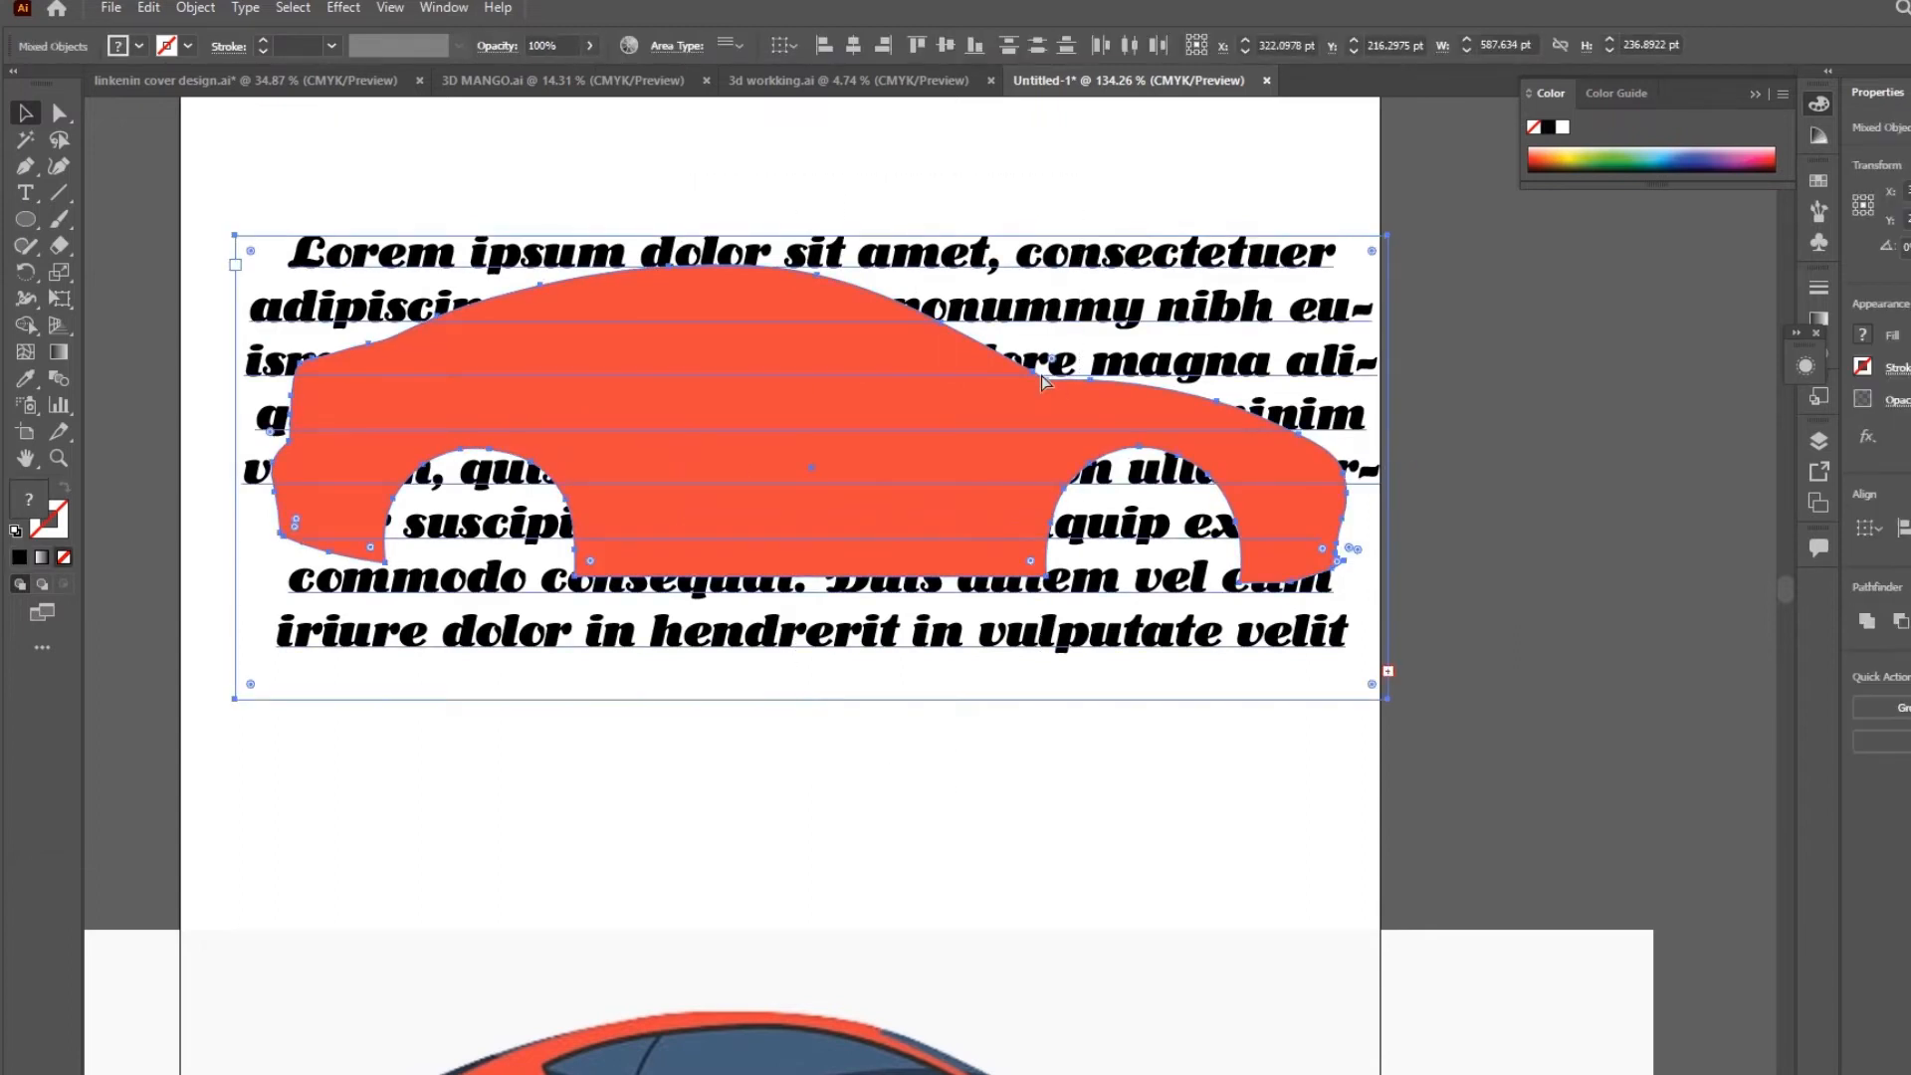
key("ctrl+alt+c")
left_click(1425, 392)
Draw a circle as the rear wheel and position it inside the text car's rear wheel arch
key("z")
left_click_drag(1425, 392, 1221, 377)
left_click_drag(839, 631, 906, 555)
left_click_drag(906, 554, 853, 713)
left_click_drag(749, 396, 901, 418)
key("v")
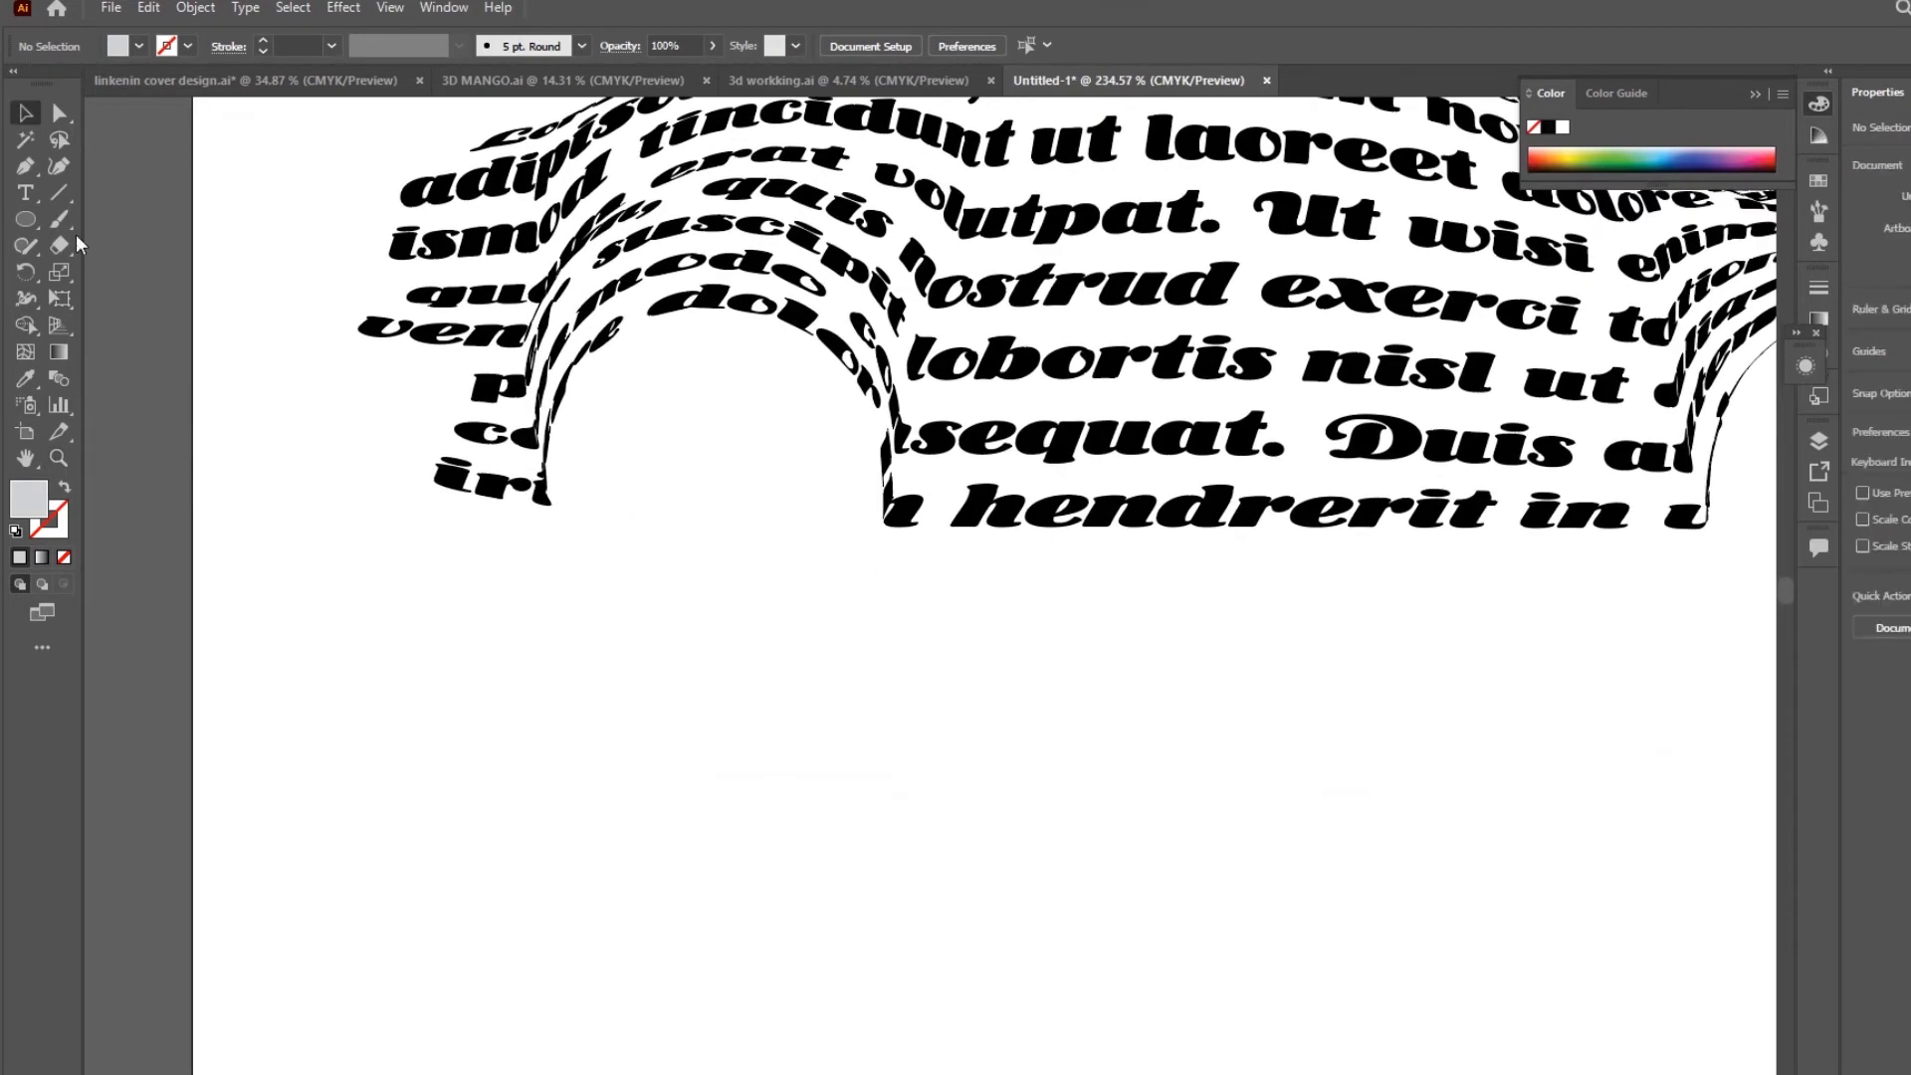
left_click(26, 219)
mouse_move(587, 353)
left_mouse_down()
mouse_move(820, 529)
mouse_move(853, 563)
mouse_move(845, 603)
left_mouse_up()
left_click_drag(822, 502, 588, 524)
Duplicate the wheel circle into the front wheel arch and fill both wheels with the text's black
left_click_drag(668, 478, 1216, 482)
left_click_drag(496, 422, 691, 496)
left_click(900, 487, "shift")
key("i")
left_click(967, 358)
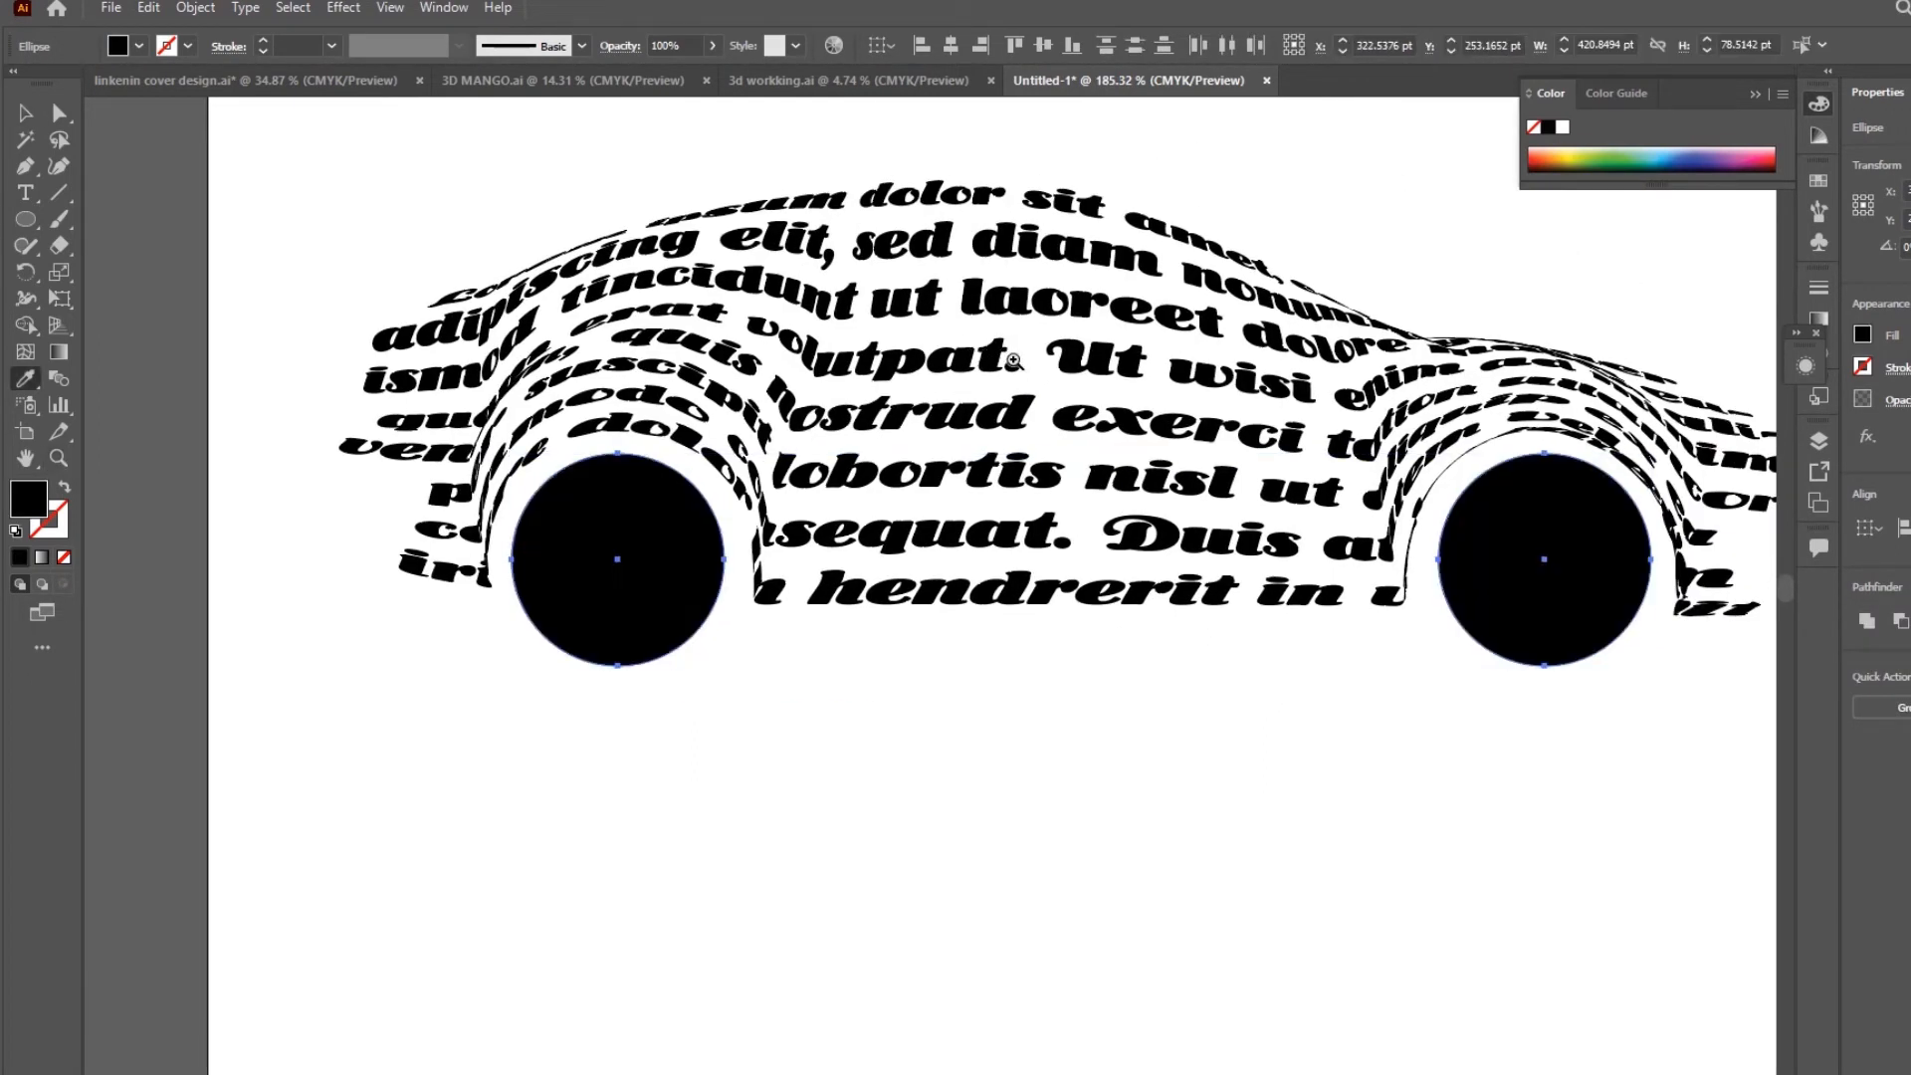
left_click_drag(1008, 359, 953, 359)
key("v")
left_click(1178, 618)
left_click_drag(1185, 585, 1123, 632)
Open the car-shaped envelope's text for editing and delete characters from the lower lines behind the rear wheel
key("z")
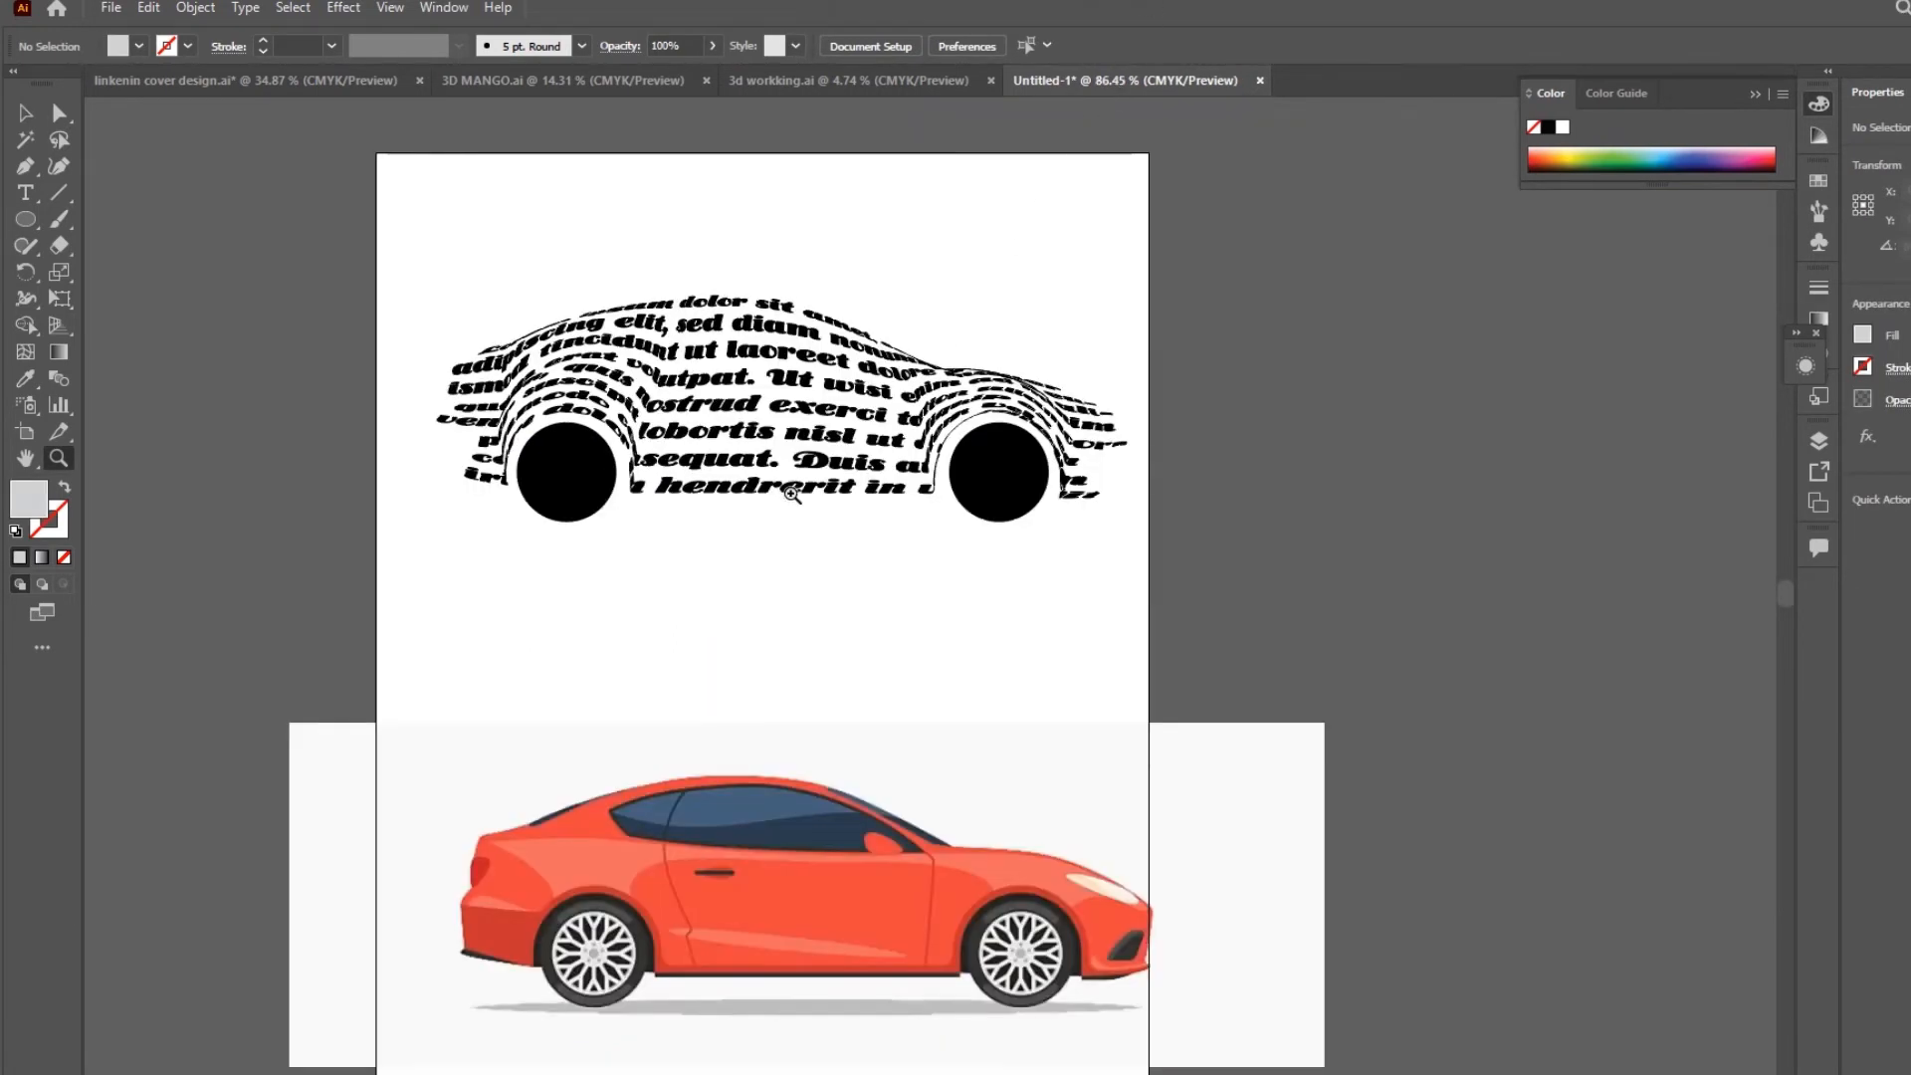
left_click_drag(789, 487, 826, 493)
left_click_drag(700, 495, 811, 498)
left_click_drag(559, 418, 701, 537)
left_click_drag(570, 488, 533, 512)
key("t")
left_click(694, 483)
key("ctrl+z")
key("v")
double_click(714, 480)
key("BackSpace")
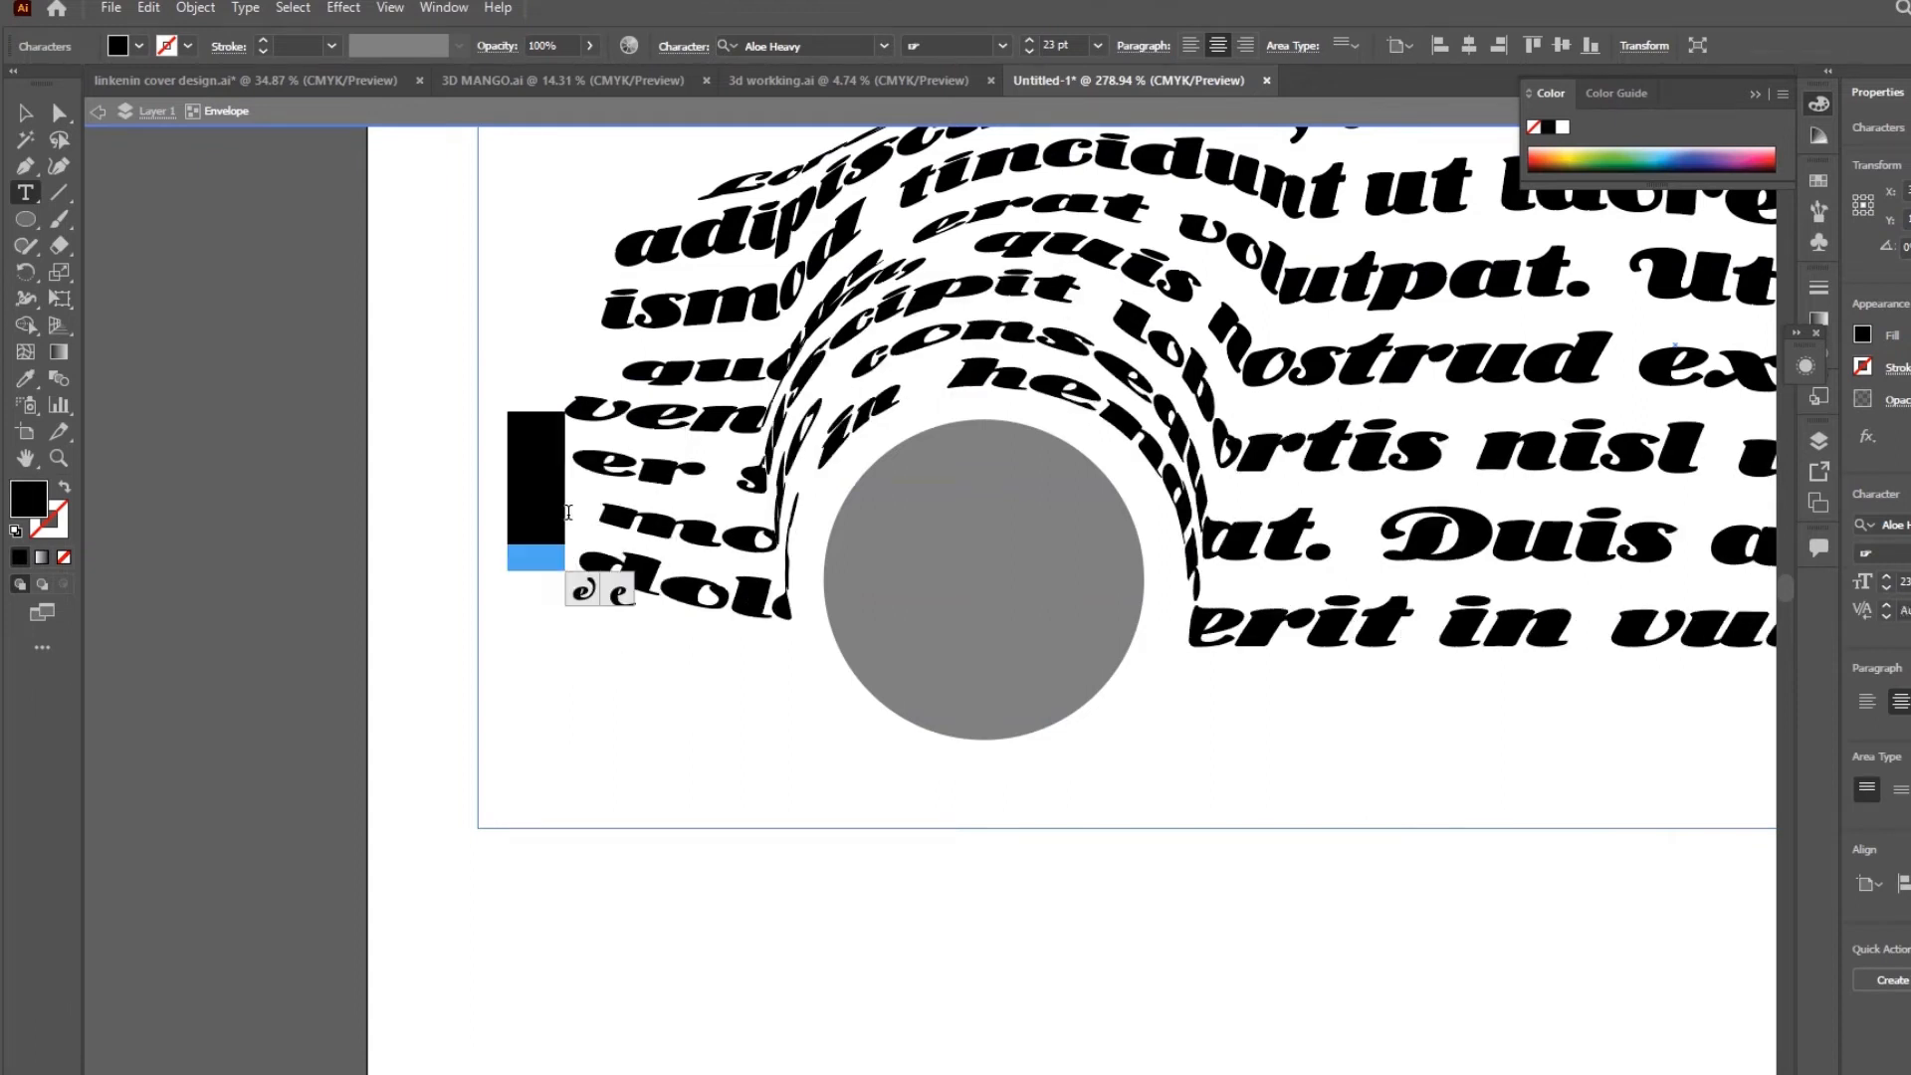
key("BackSpace")
key("ctrl+z")
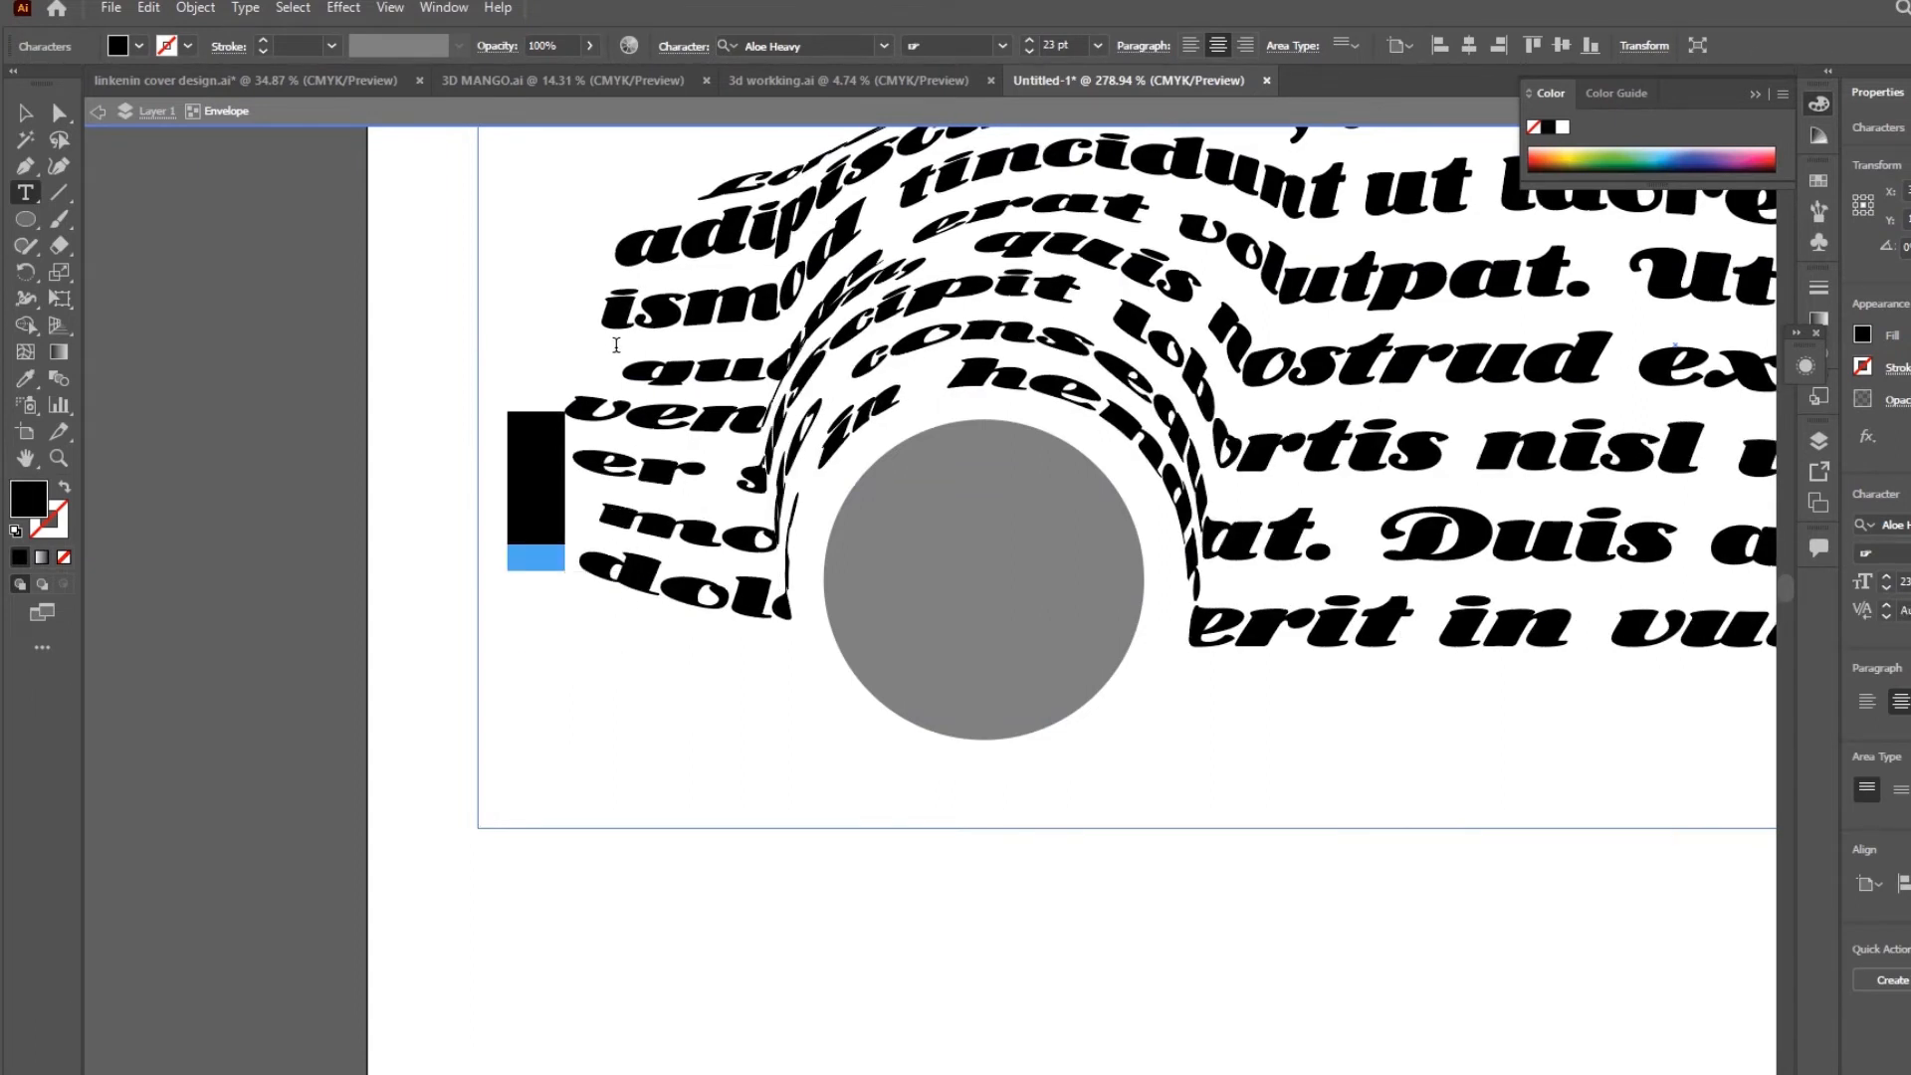
left_click_drag(609, 336, 541, 359)
left_click(573, 294)
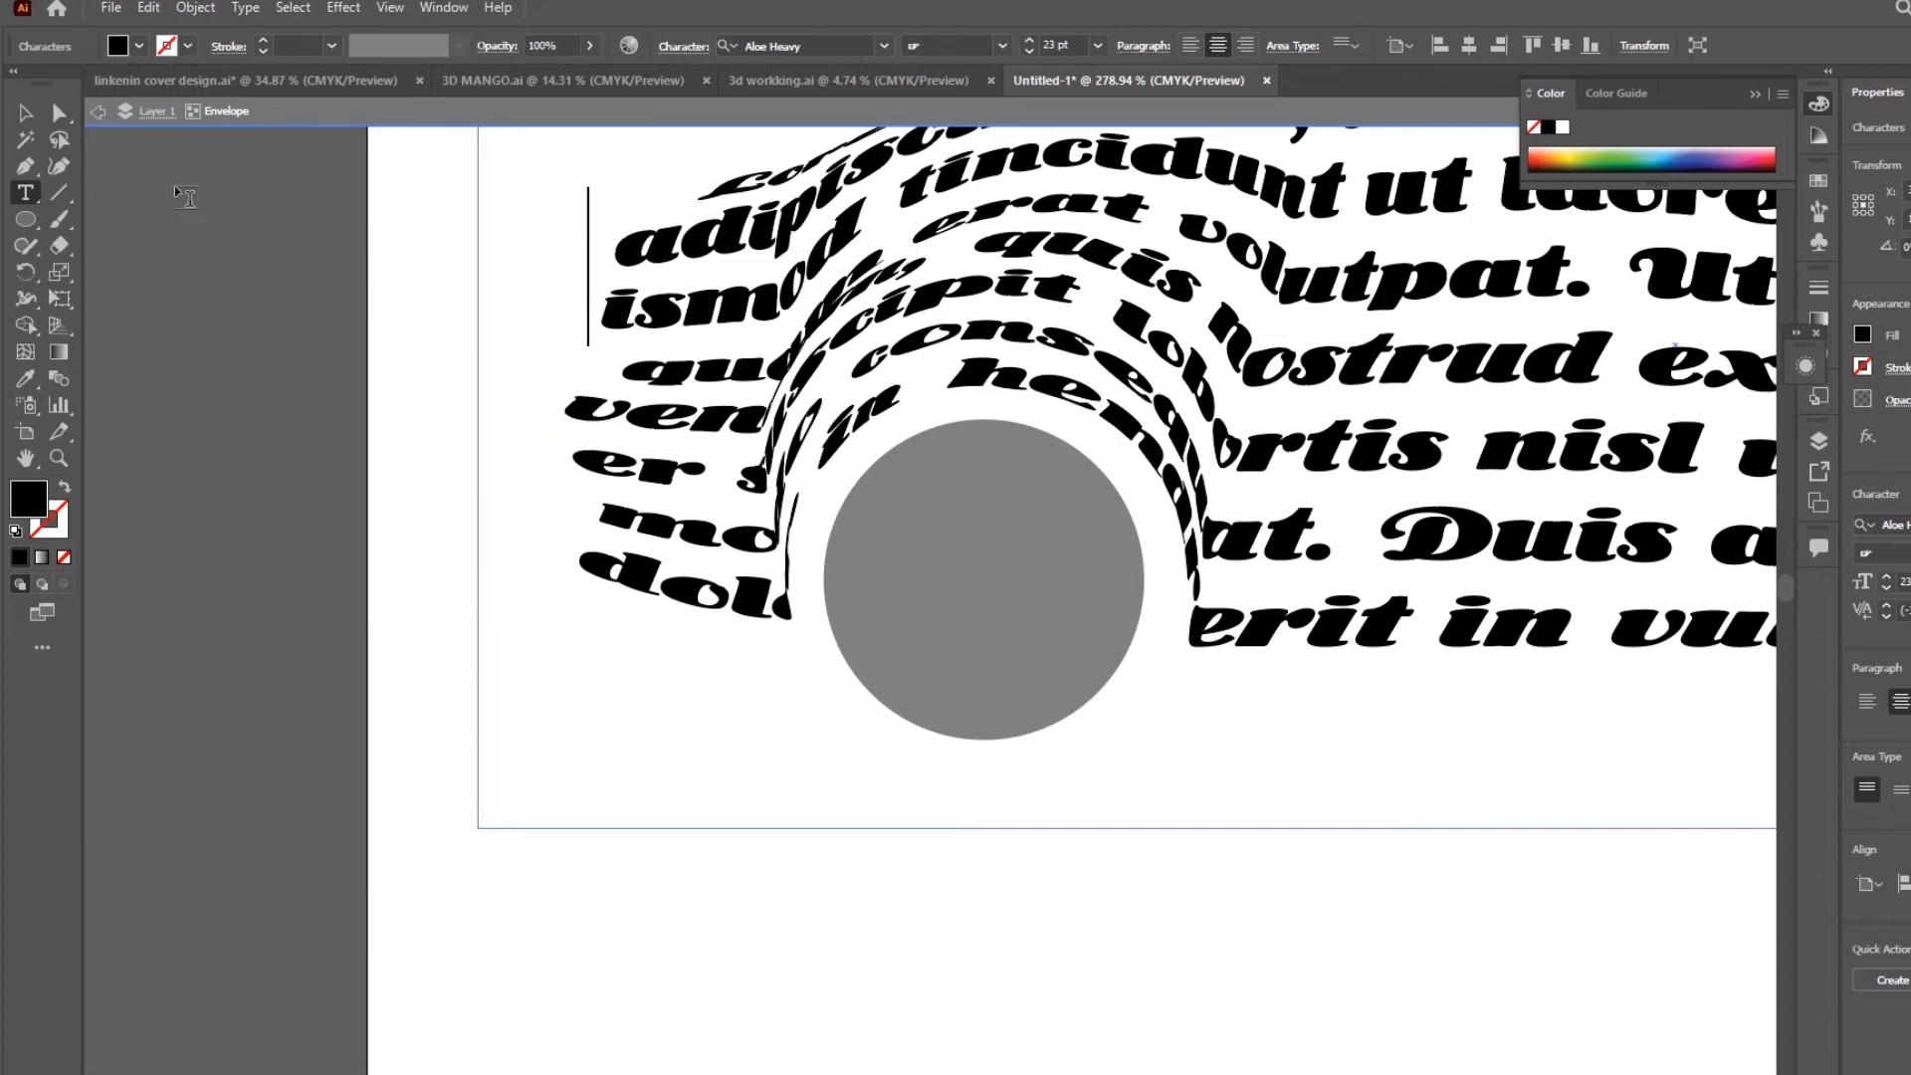
Insert an "s" into the second-lowest text line in front of the car's front wheel so it reads "rse"
left_click(24, 114)
key("z")
left_click_drag(533, 356, 256, 427)
left_click_drag(1257, 398, 894, 410)
left_click_drag(1398, 437, 1090, 436)
left_click_drag(1090, 437, 1108, 431)
key("v")
double_click(1109, 431)
left_click(1418, 412, "ctrl")
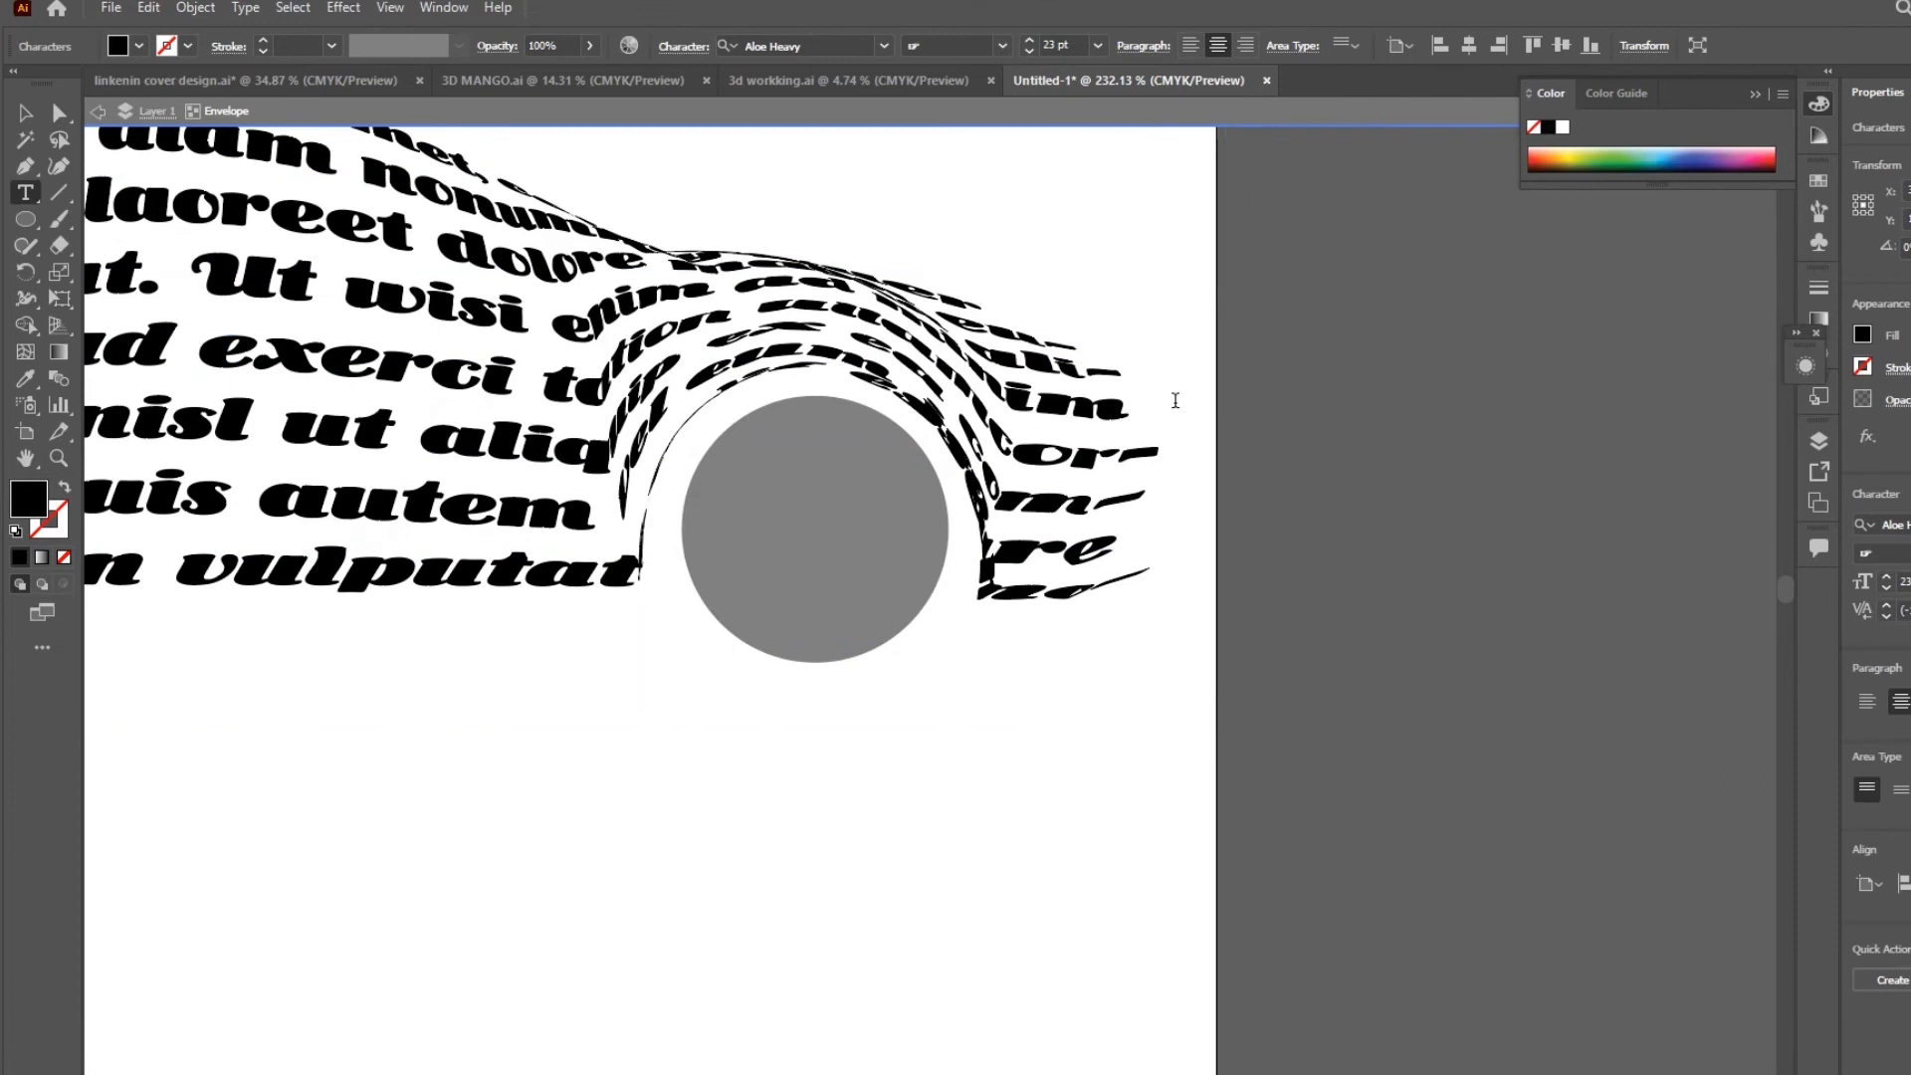
left_click(1049, 418)
left_click_drag(1190, 413, 1135, 491)
type("s")
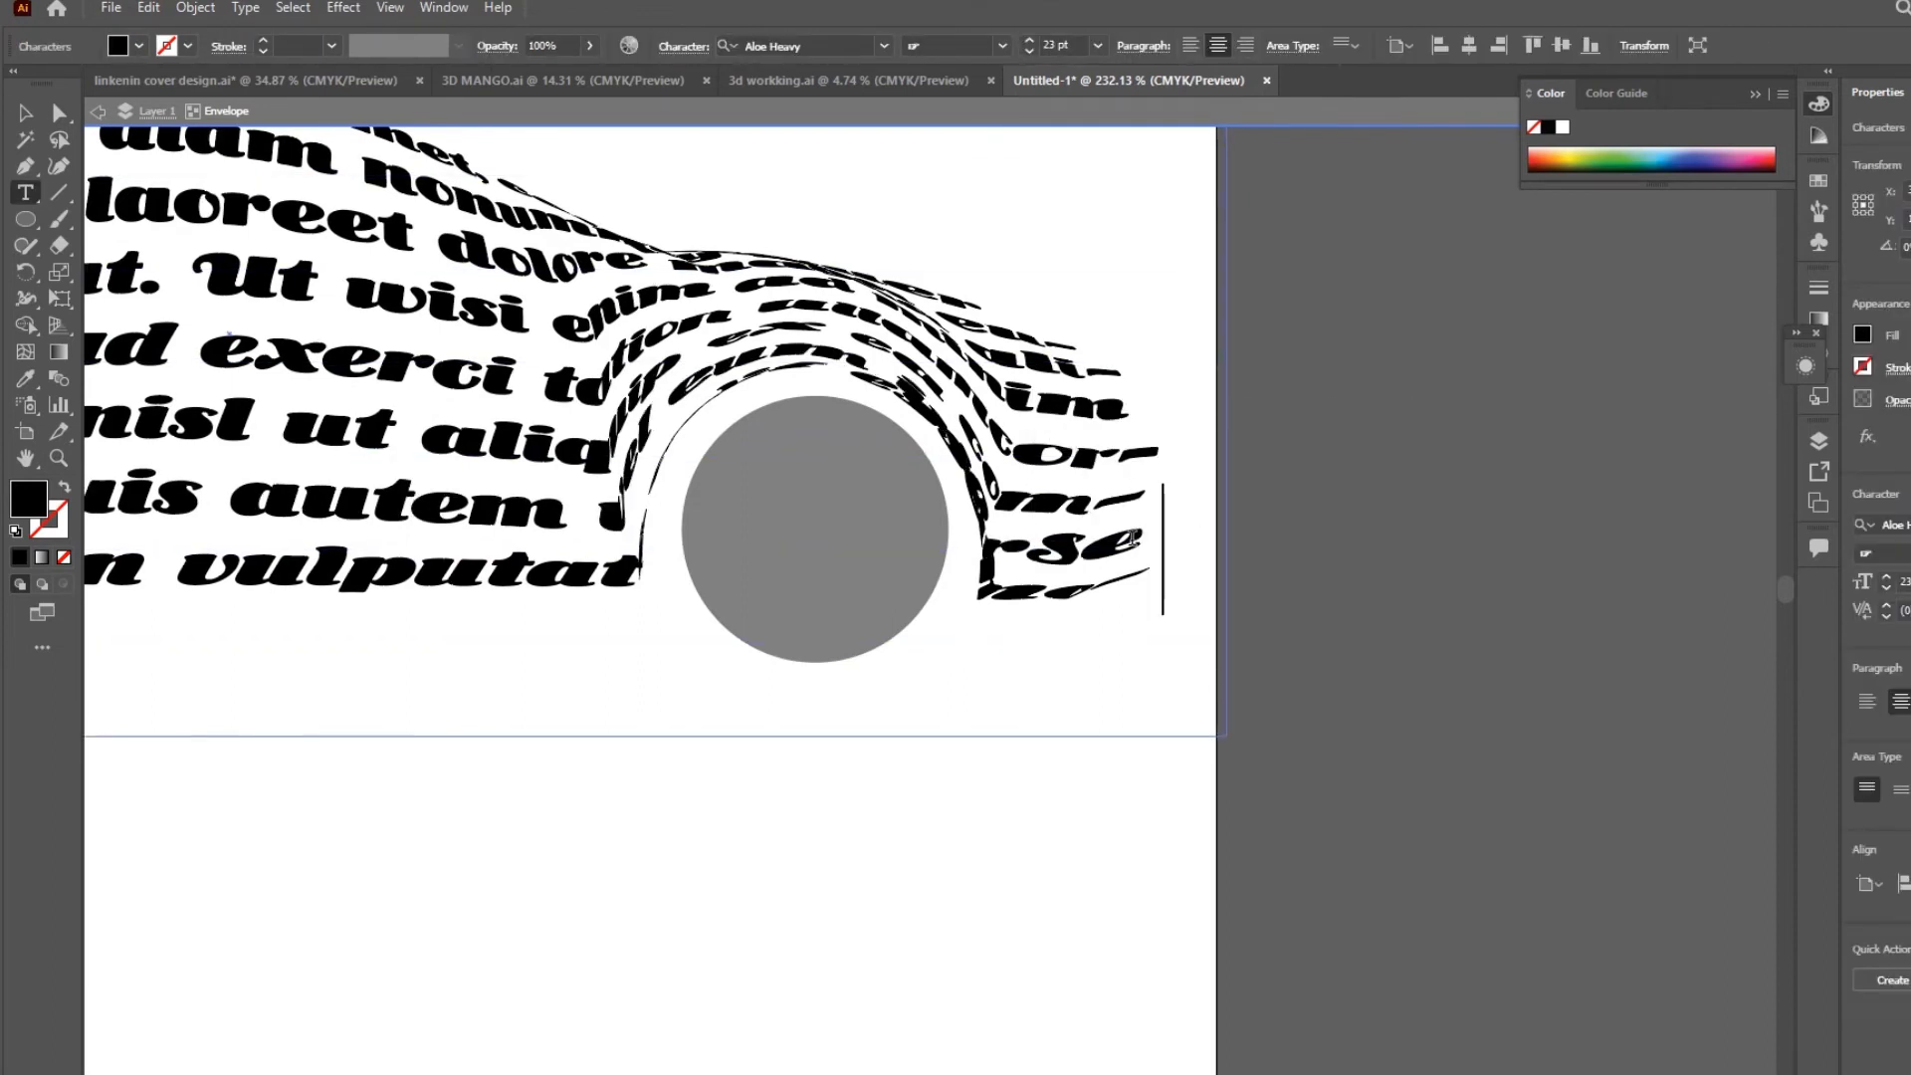
Try additional characters and a line break in the text lines in front of the front wheel
type("d")
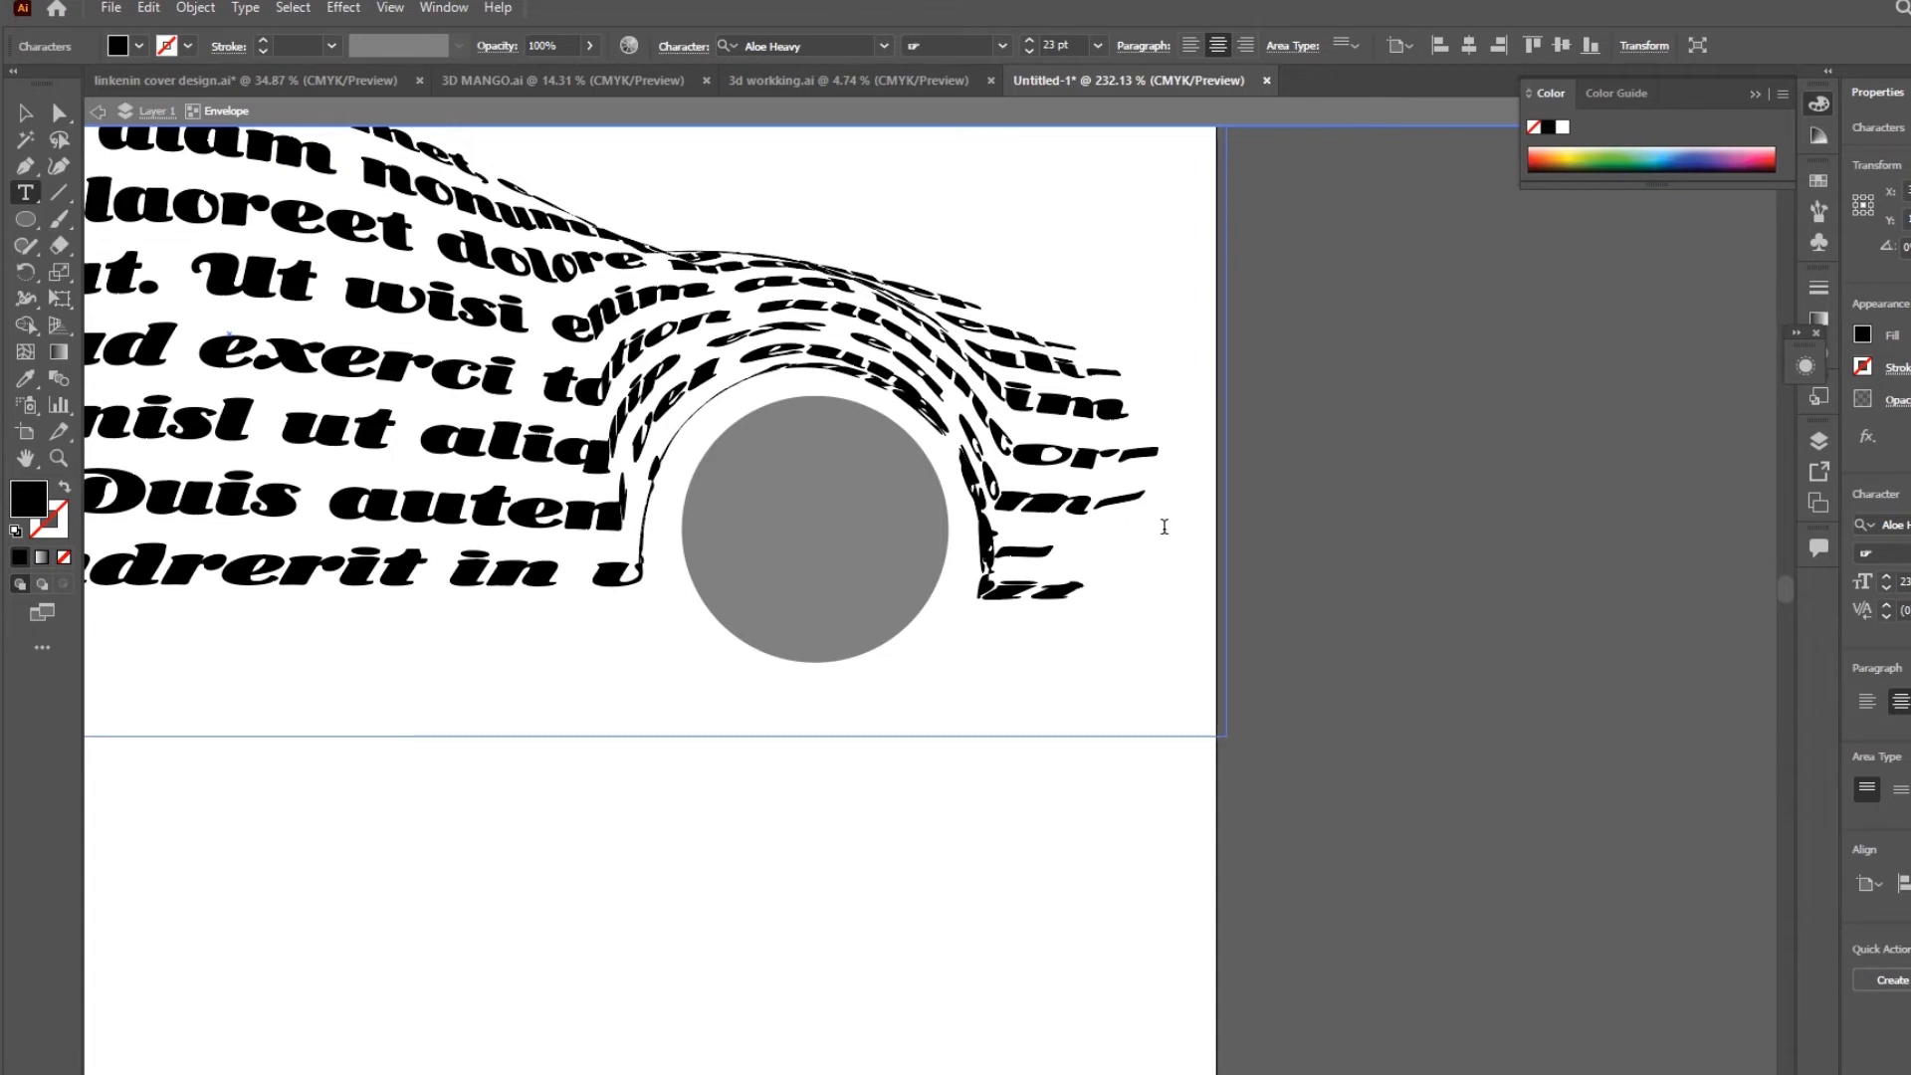
key("BackSpace")
key("Escape")
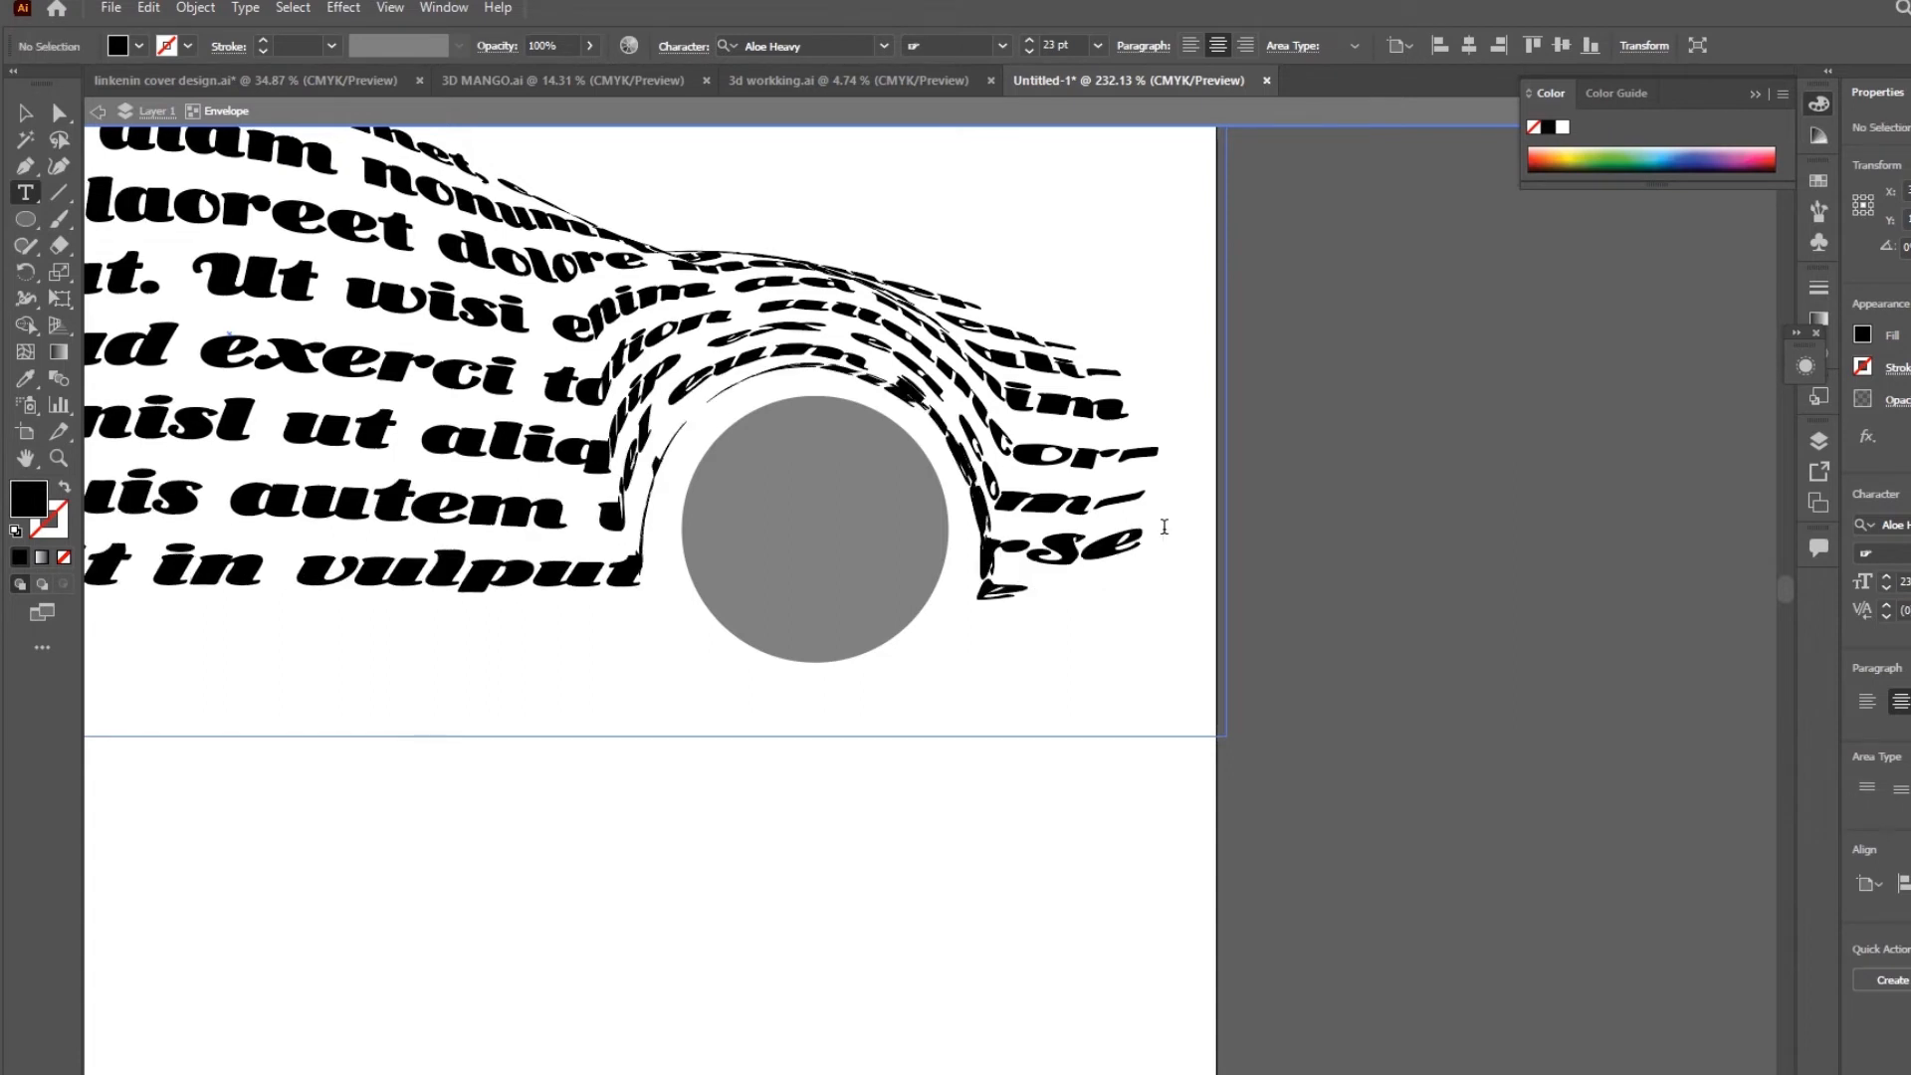
left_click(1162, 525)
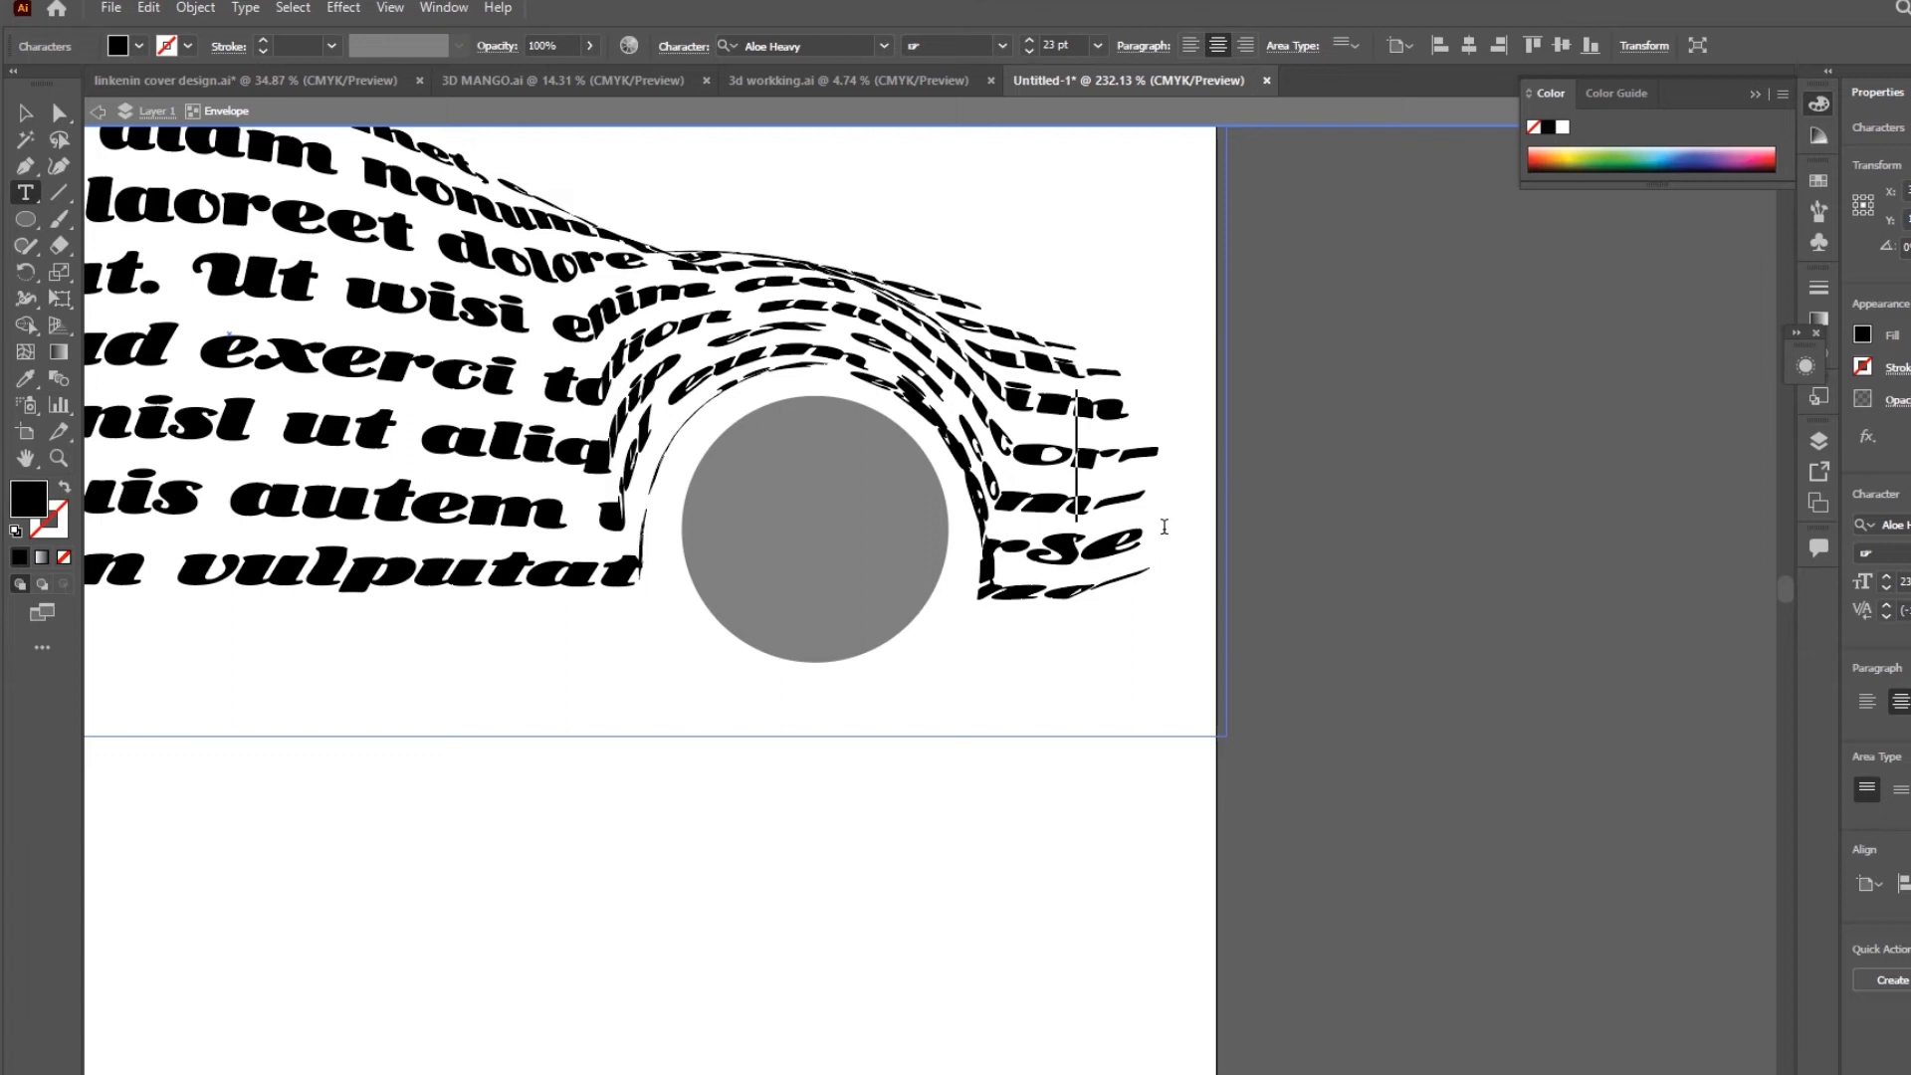
key("Return")
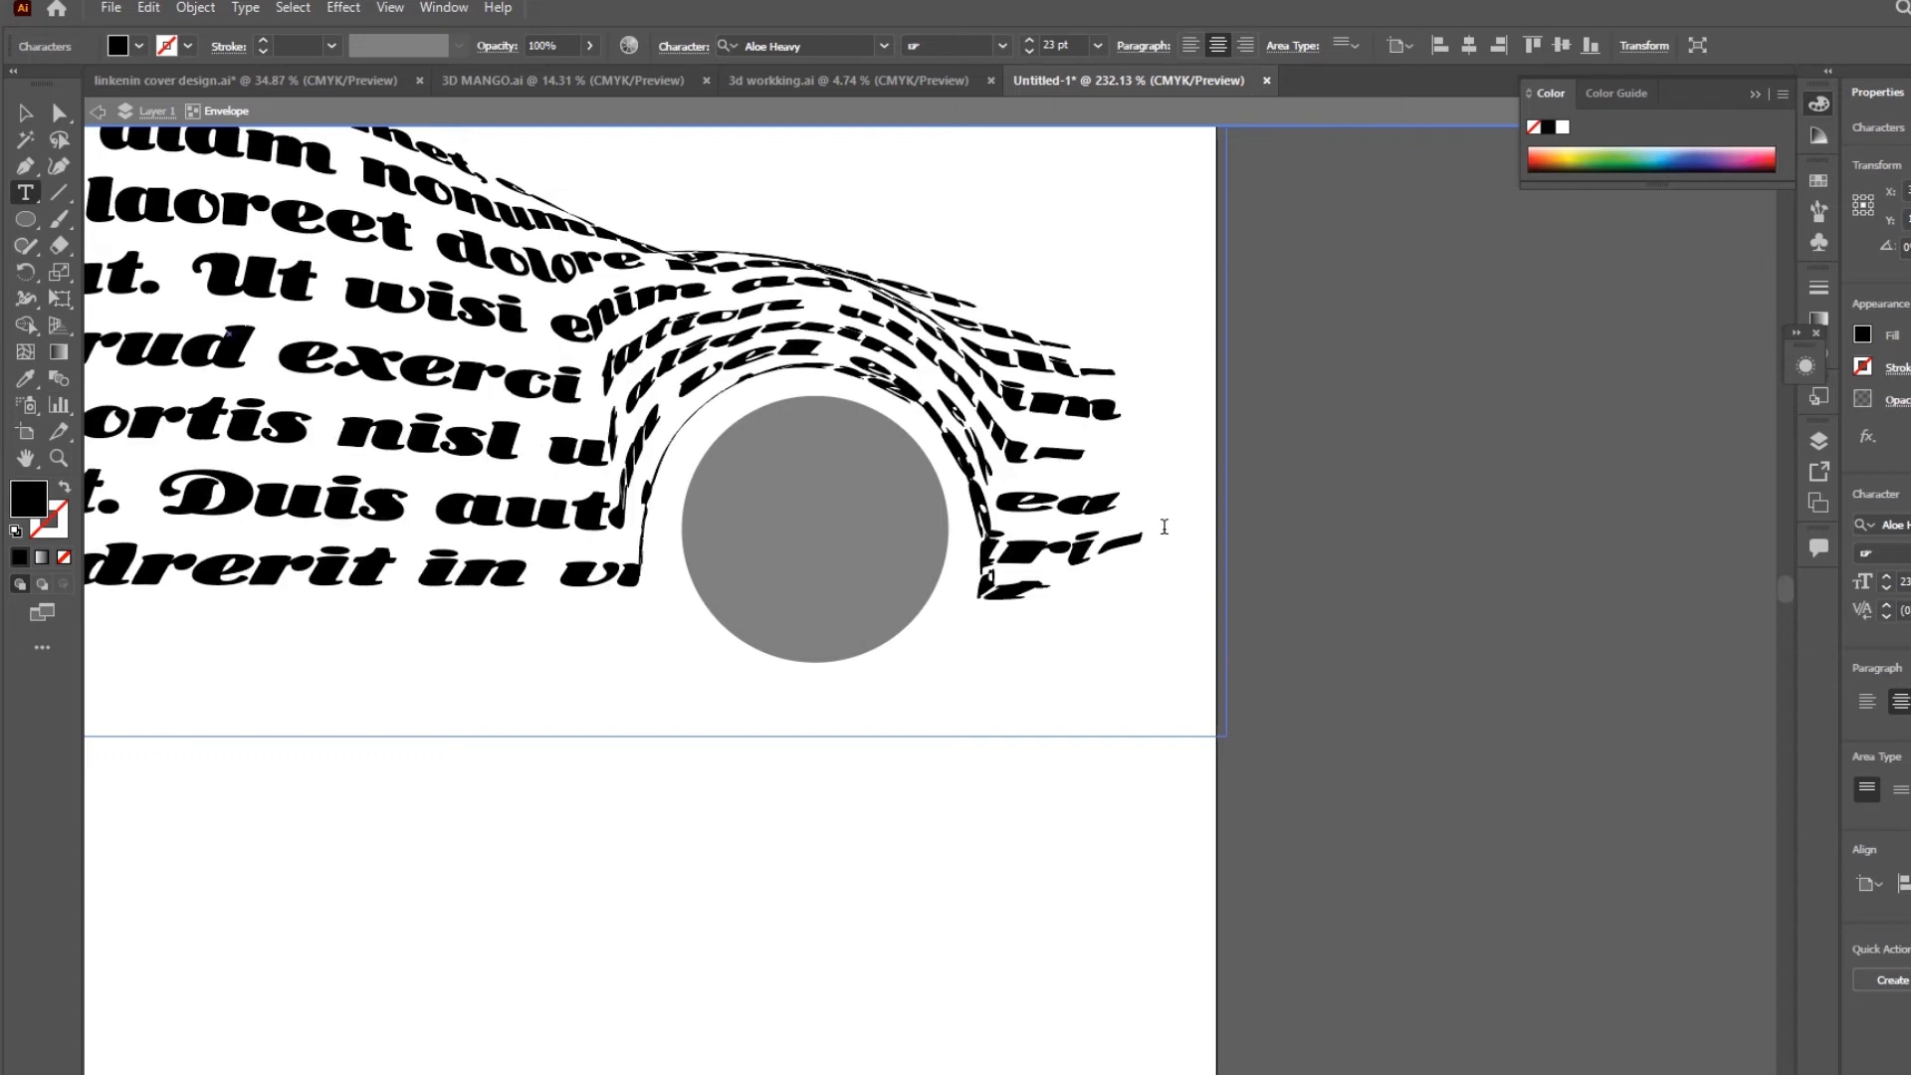
key("BackSpace")
Finish editing the envelope's text and leave its isolation mode with the whole text car in view
left_click(27, 113)
left_click_drag(665, 463, 697, 570)
left_click(1249, 546)
key("ctrl+space")
left_click_drag(1055, 533, 1146, 515)
left_click(1149, 524)
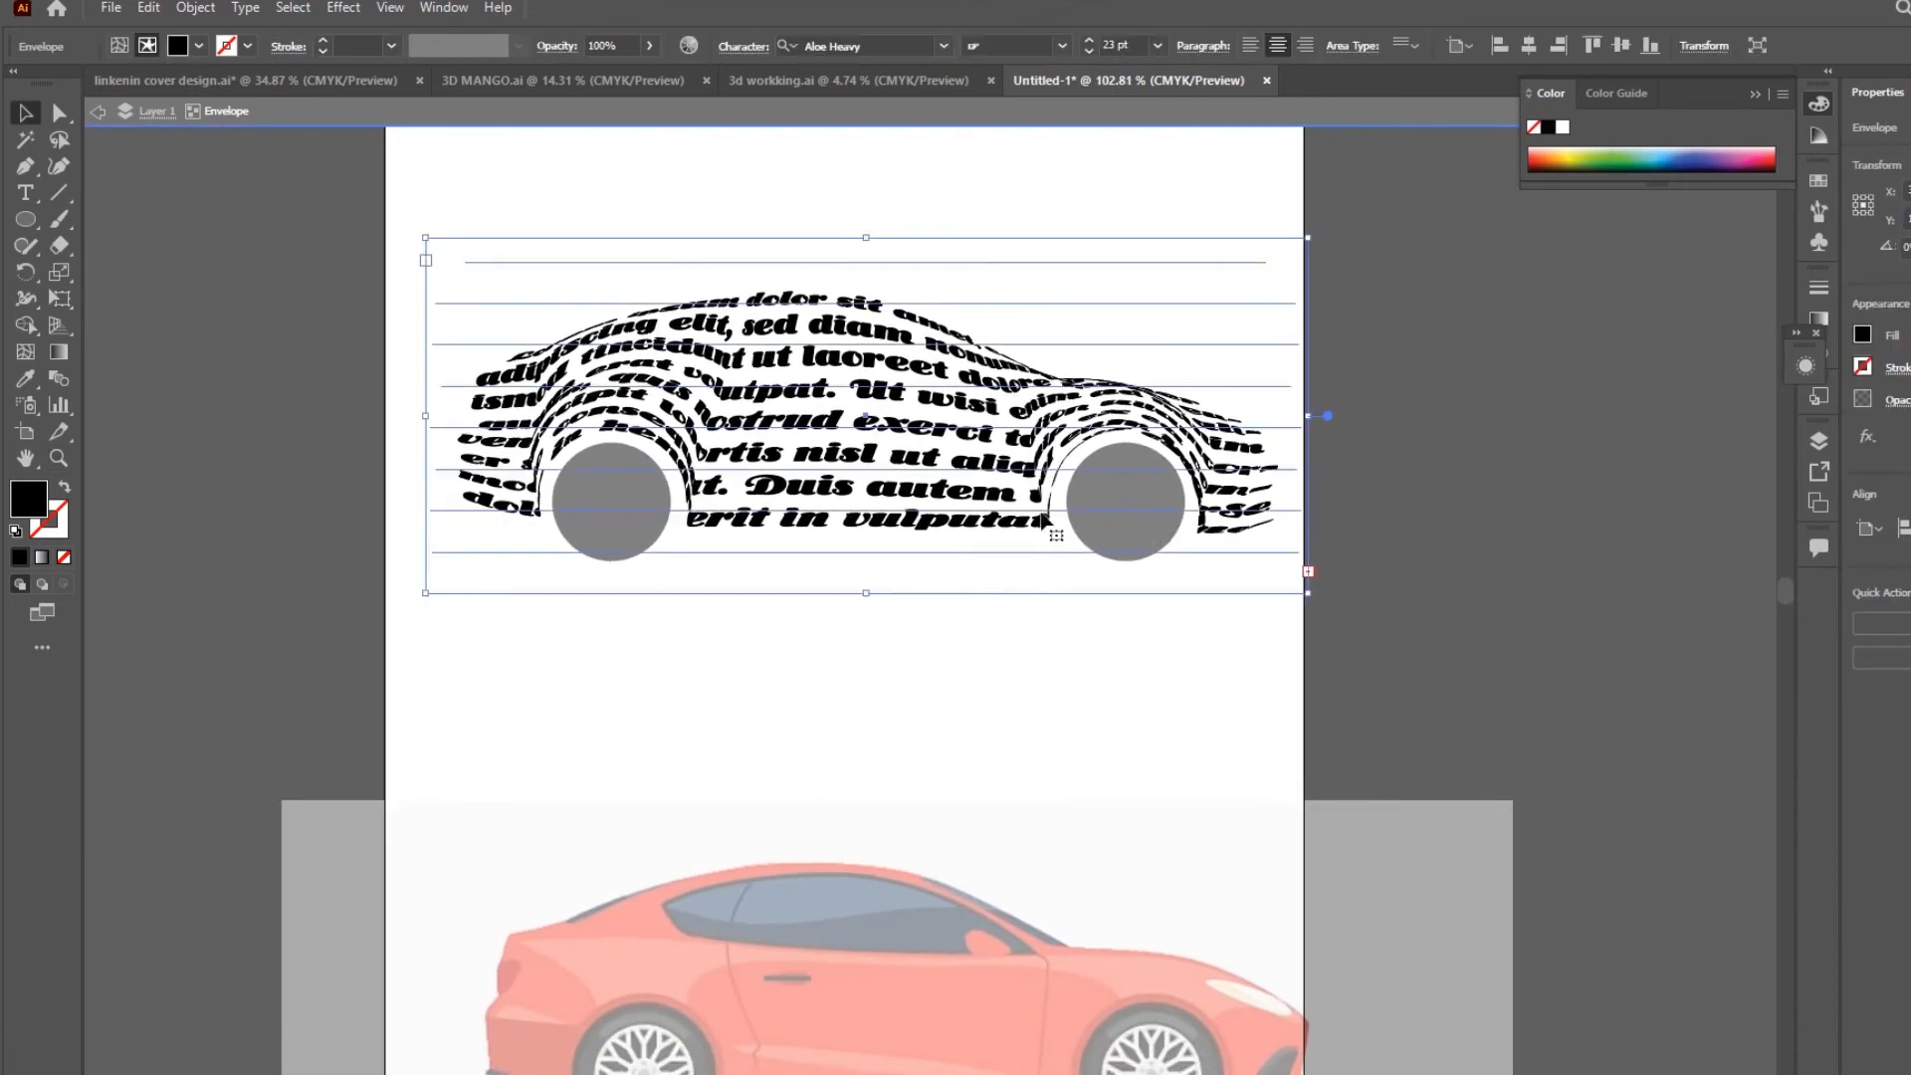
key("Escape")
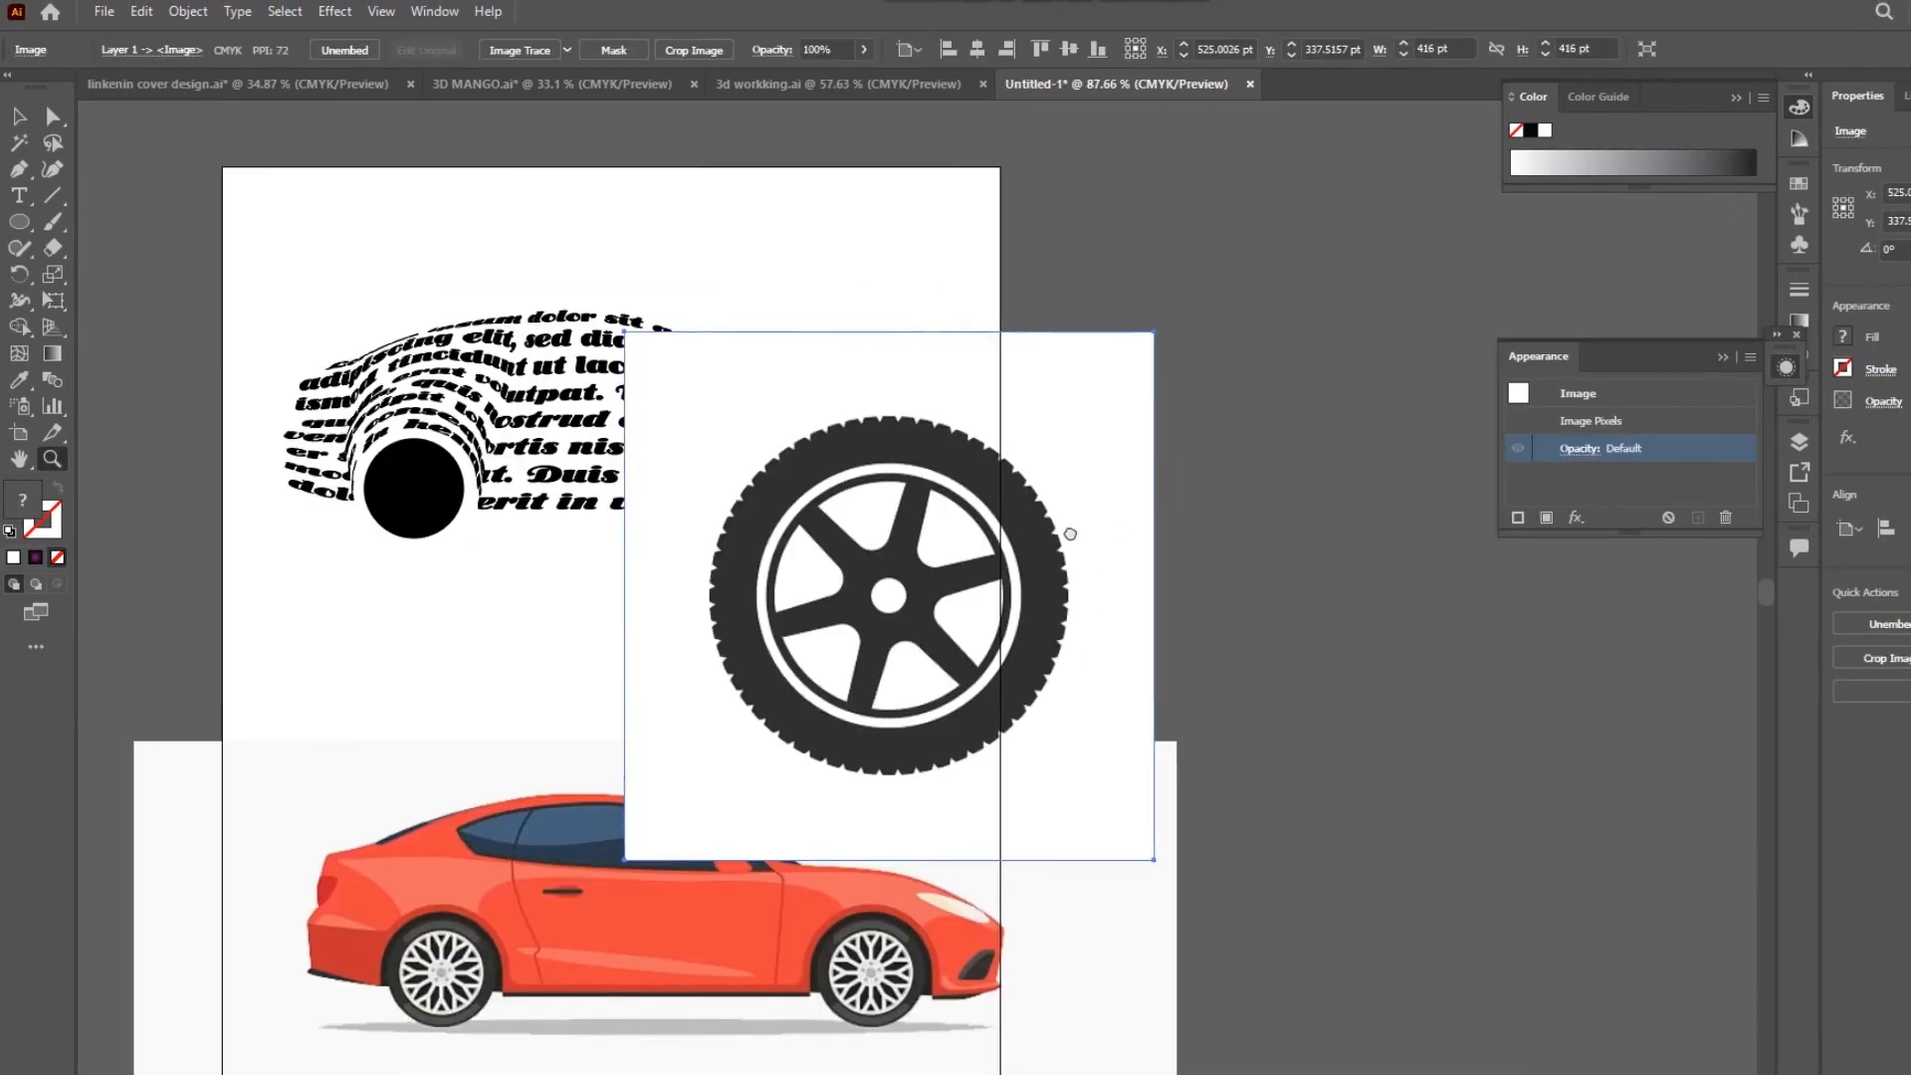
Move the wheel image beside the artboard, vectorize it with the default Image Trace and expand the result
mouse_move(931, 520)
left_mouse_down()
mouse_move(1190, 486)
mouse_move(1312, 377)
left_mouse_up()
left_click(490, 51)
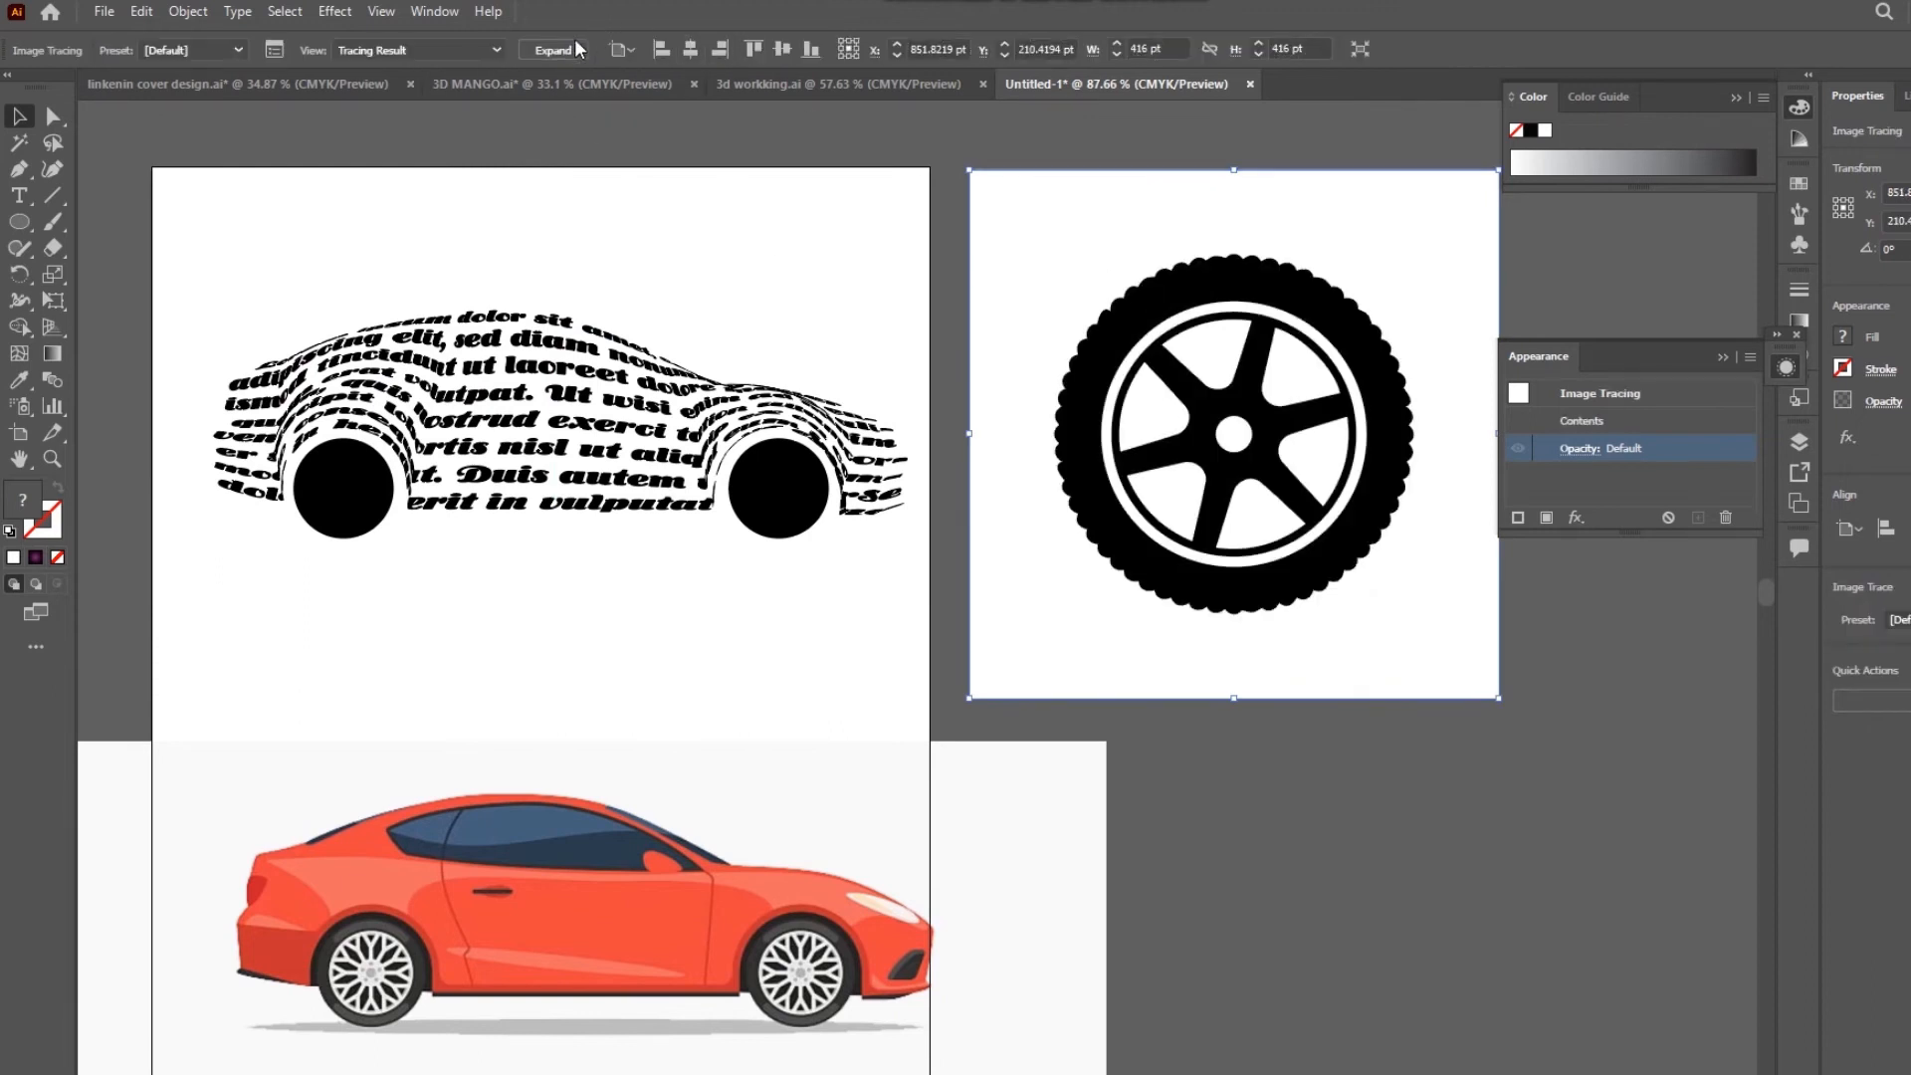
left_click(552, 50)
left_click(842, 142)
Delete the traced wheel's white background, the gaps between the spokes, the hub centre and the rim ring
key("a")
left_click(1214, 343)
left_click(1213, 338, "shift")
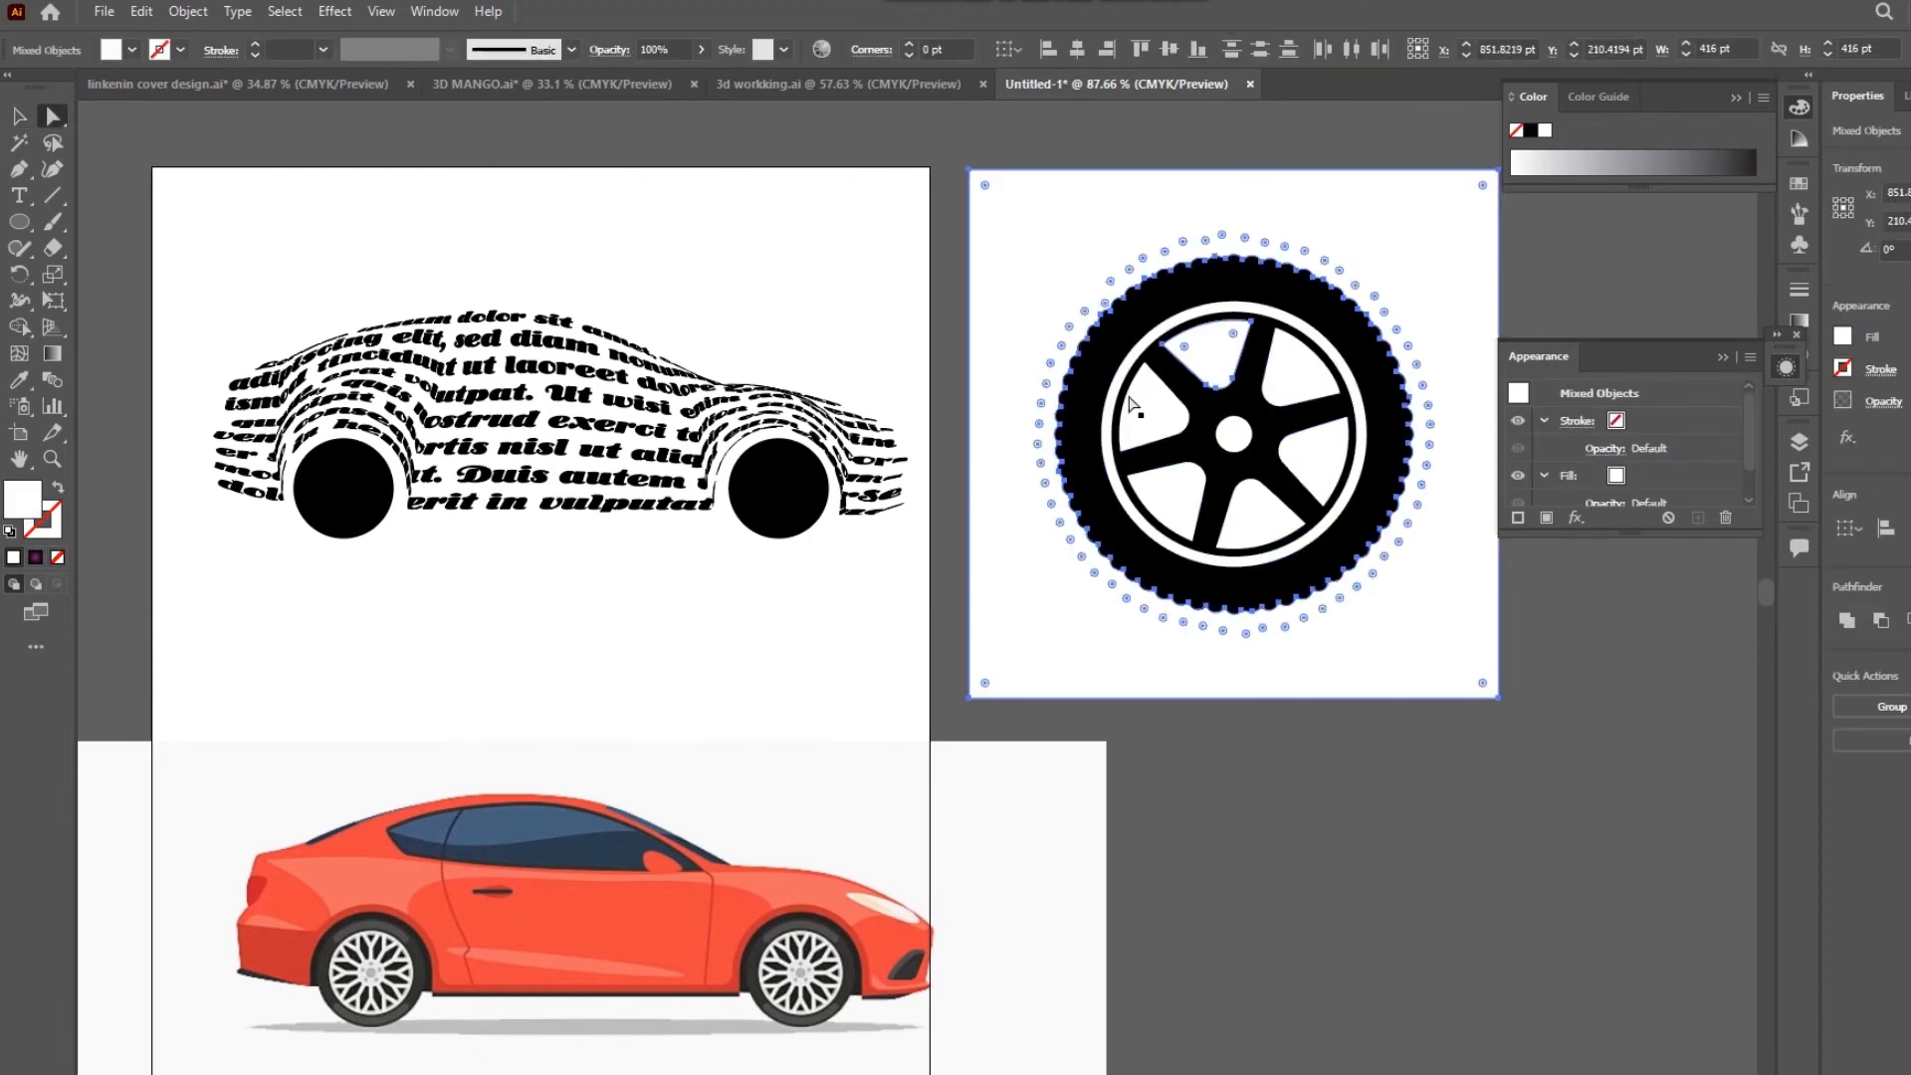
left_click(1134, 406, "shift")
left_click(1172, 503, "shift")
left_click(1228, 436, "shift")
left_click(1241, 512, "shift")
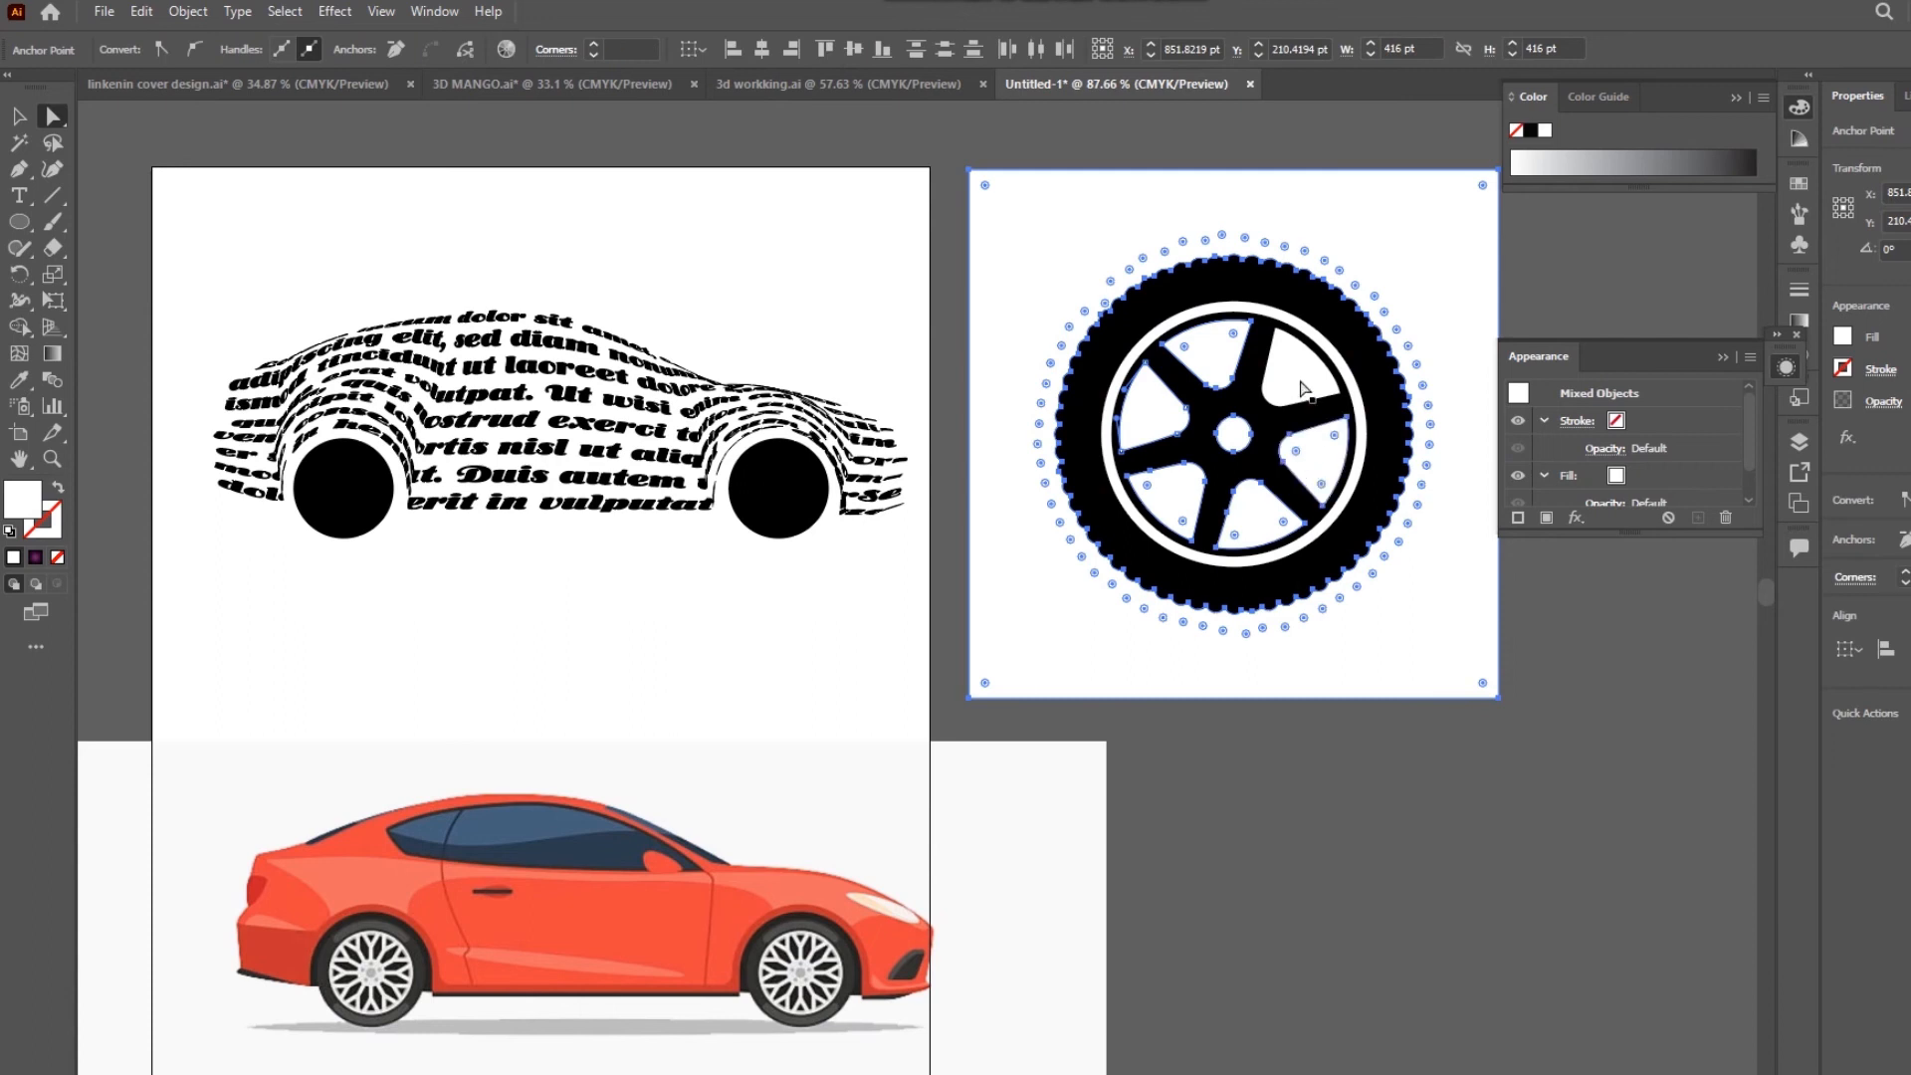
key("Delete")
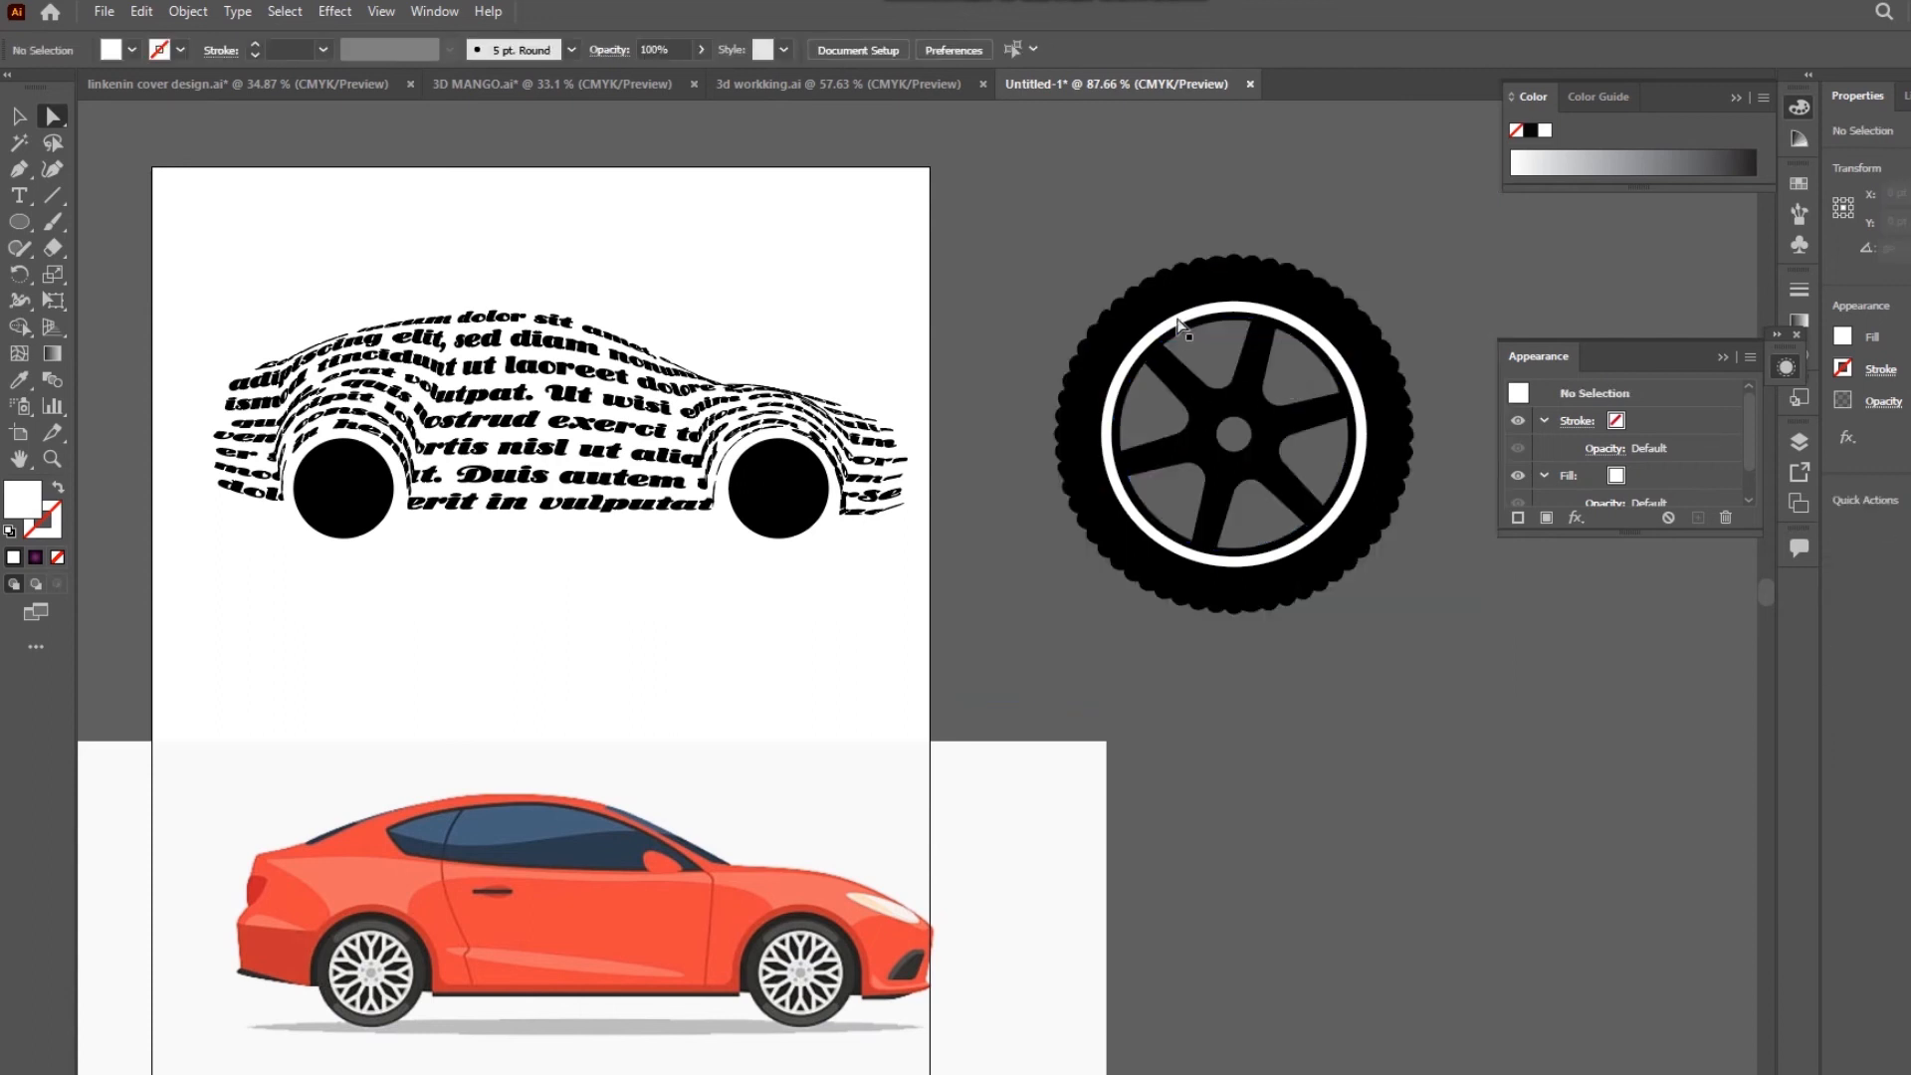
left_click(1178, 318)
key("Delete")
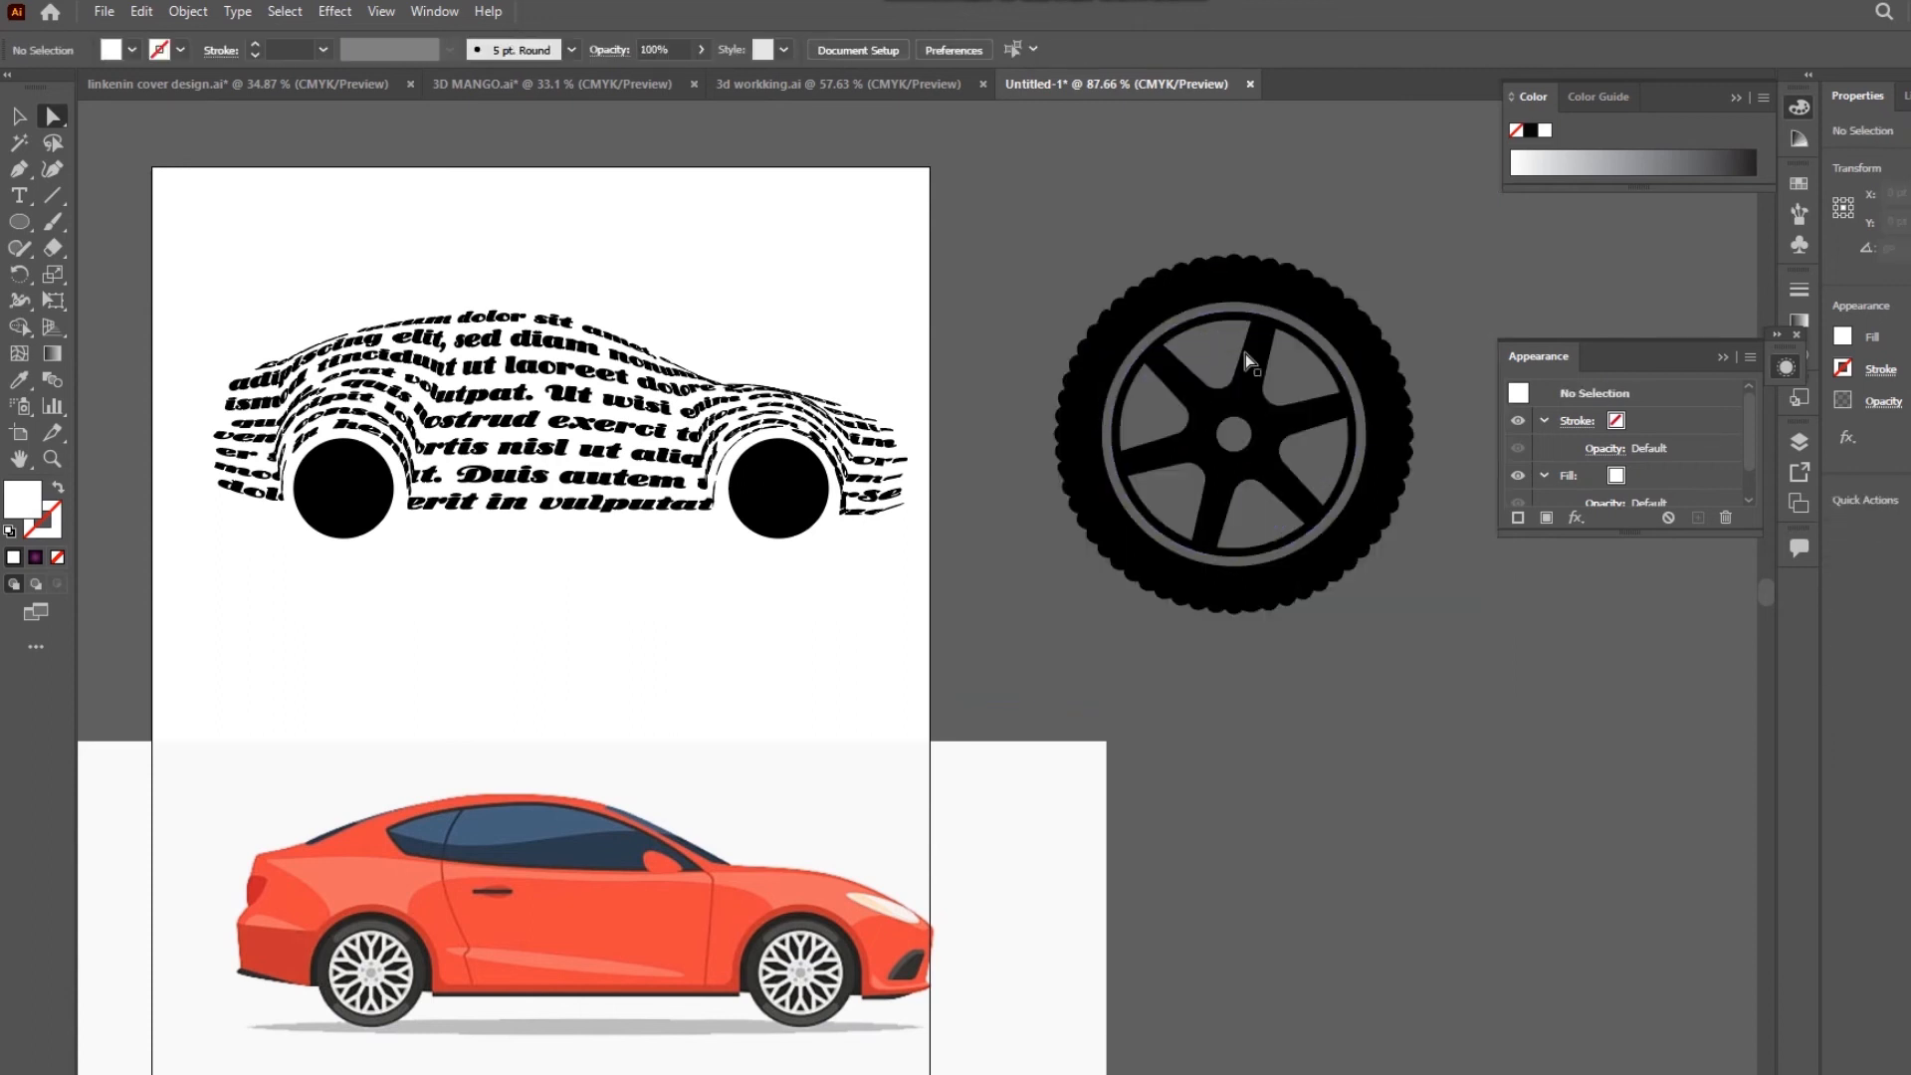
Bring the traced wheel onto the artboard below the text car and delete both black placeholder circles
key("v")
left_click_drag(1204, 301, 765, 563)
scroll(687, 468, "up", 3)
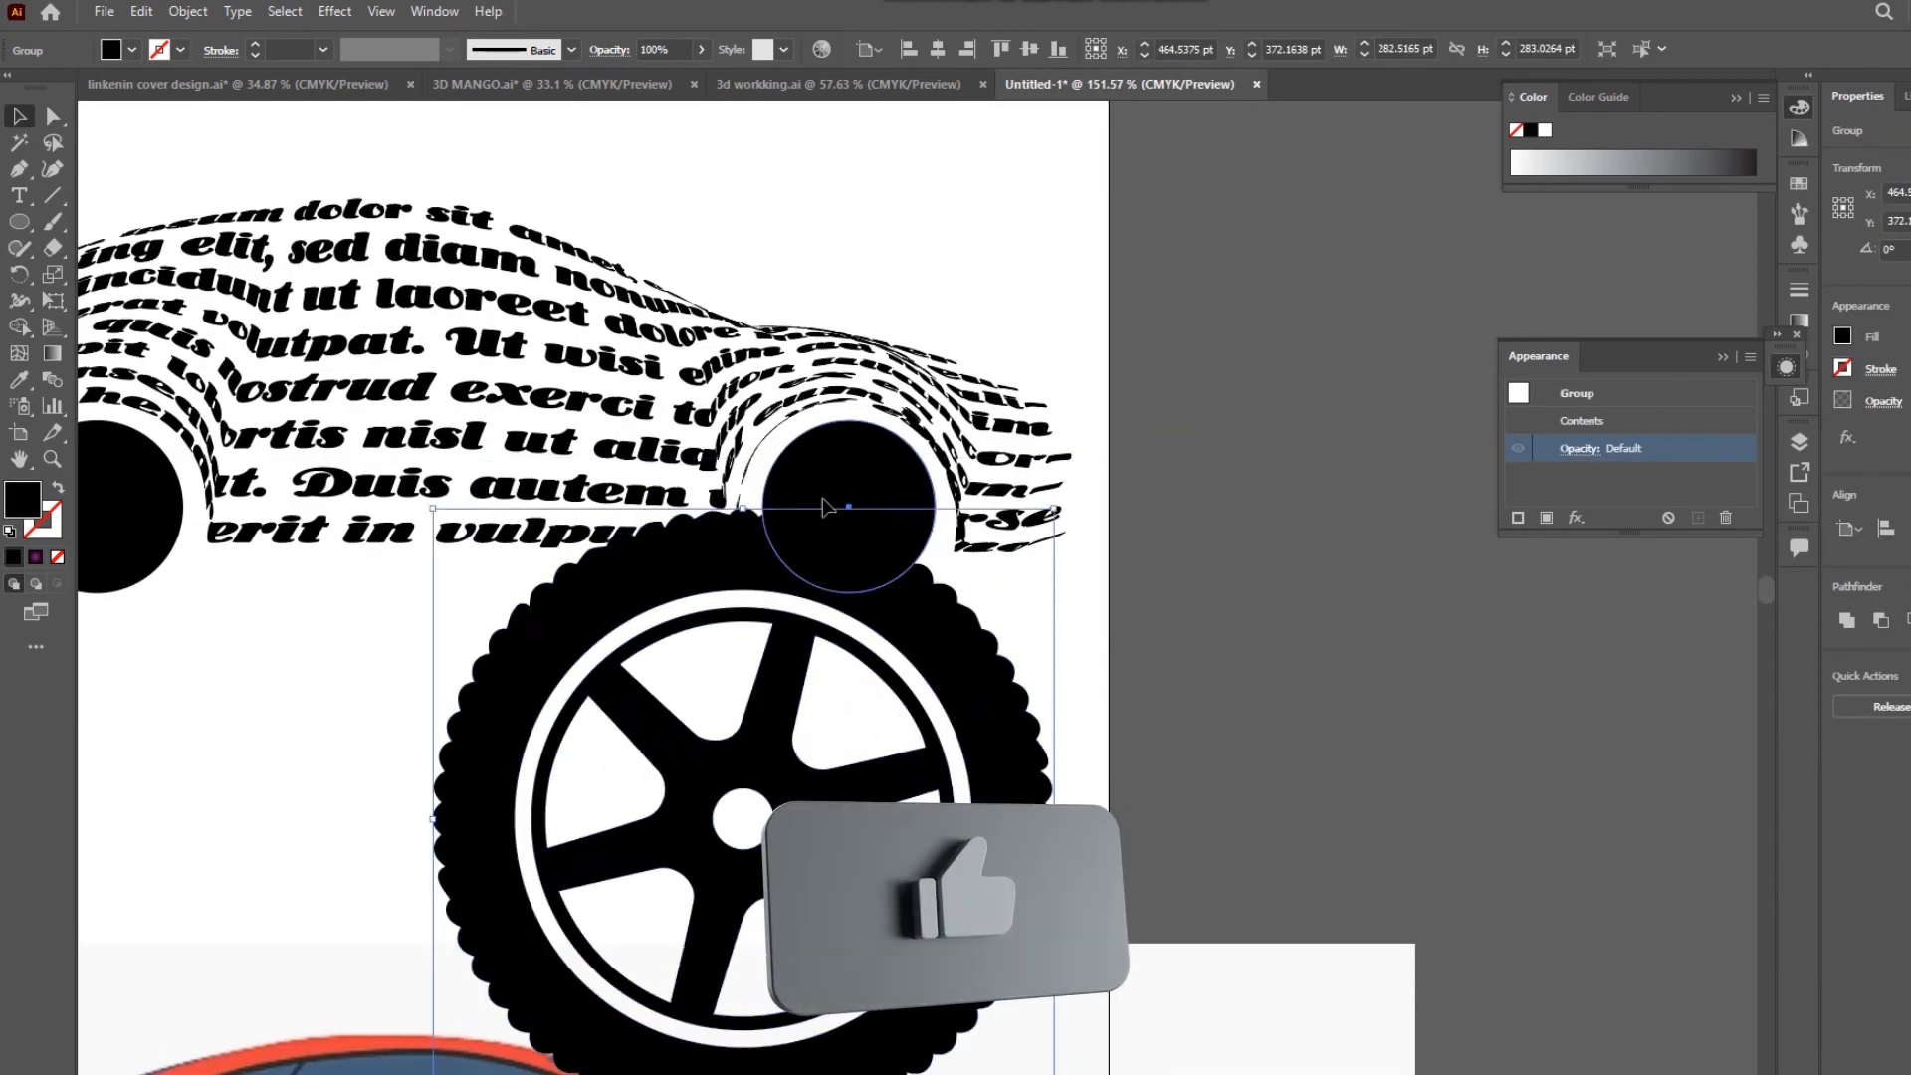
left_click(824, 509)
left_click(149, 547, "shift")
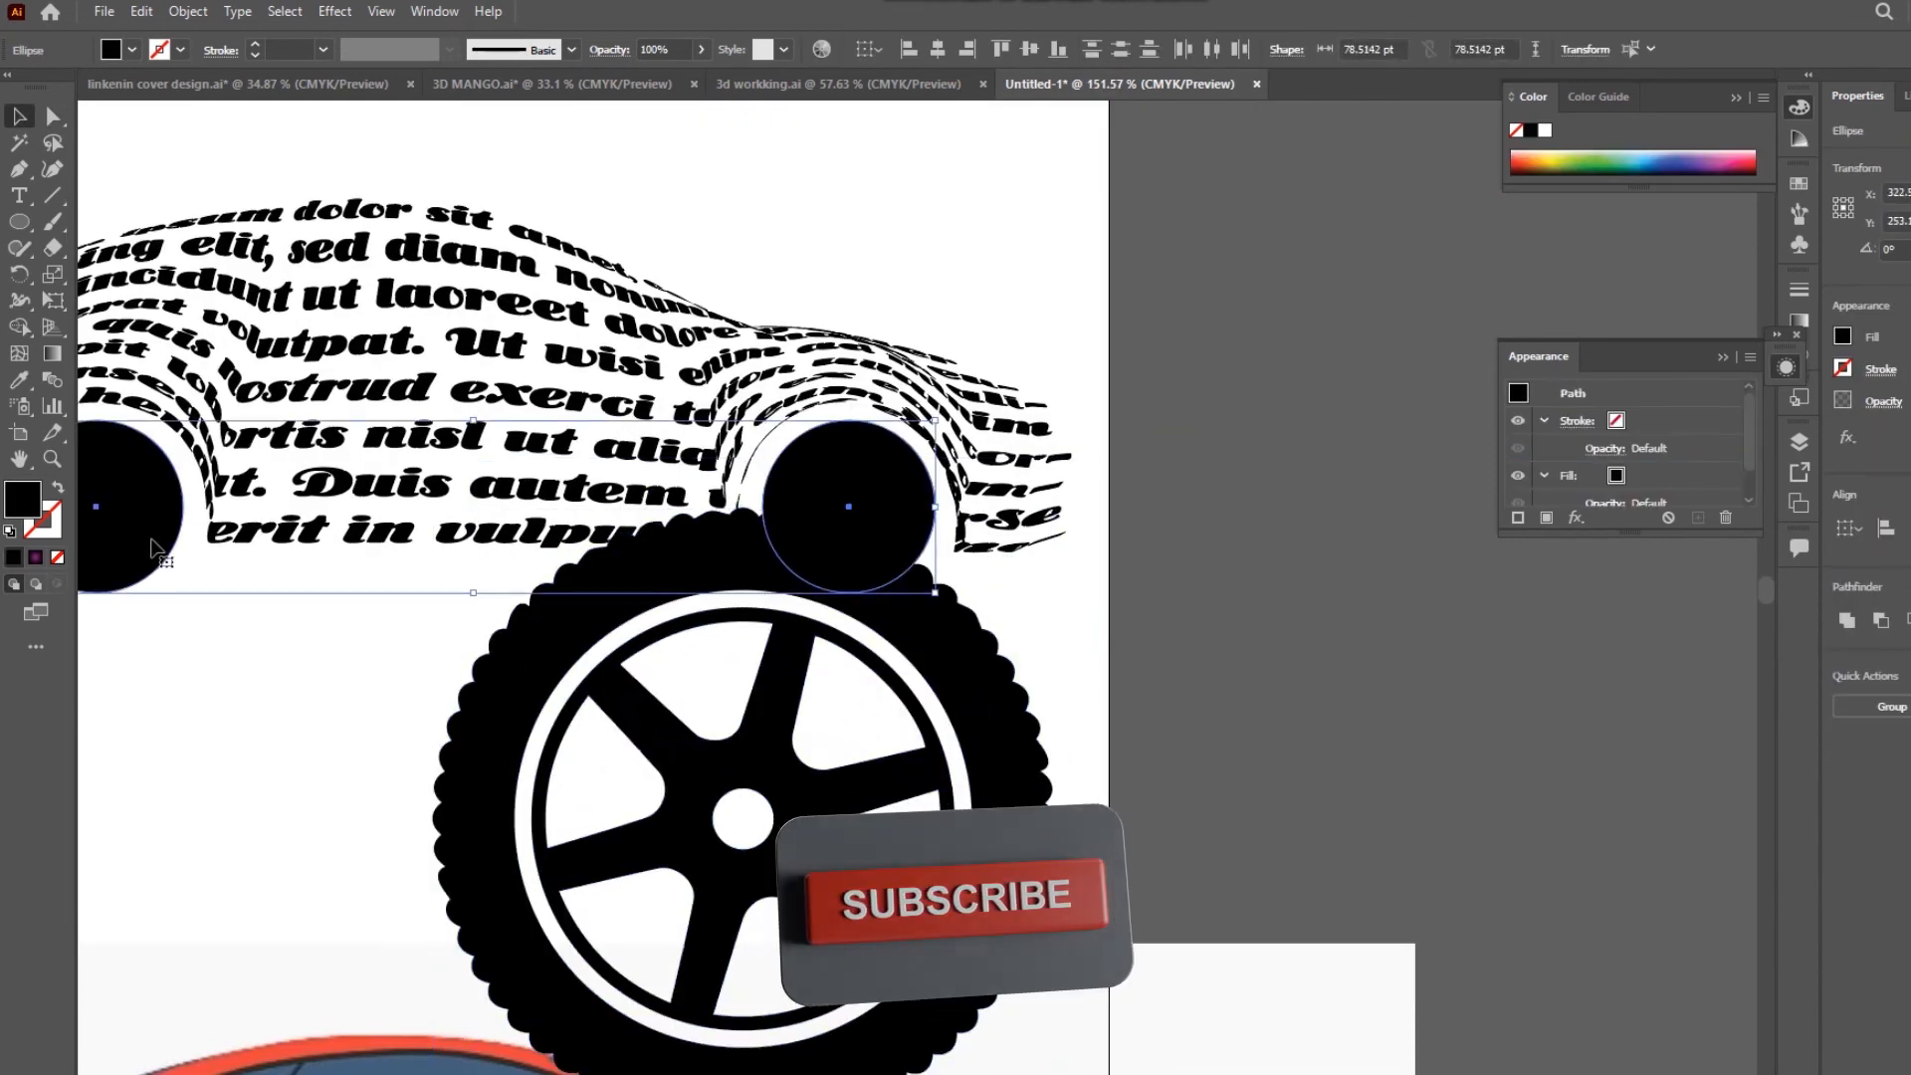
key("Delete")
scroll(778, 542, "down", 2)
Scale the traced wheel down and position it inside the text car's front wheel arch
left_click_drag(832, 511, 897, 448)
left_click(896, 528)
key("e")
left_click_drag(1077, 458, 994, 392)
key("v")
key("z")
key("e")
key("z")
left_click_drag(880, 430, 924, 430)
key("v")
left_click_drag(956, 441, 888, 418)
key("z")
left_click_drag(945, 418, 1103, 401)
key("v")
Duplicate the front wheel straight across into the text car's rear wheel arch and check its fit
left_click_drag(981, 392, 185, 438, "alt+shift")
key("z")
key("v")
left_click_drag(304, 418, 506, 660)
key("z")
key("v")
left_click(1358, 660)
left_click_drag(1233, 605, 1262, 648)
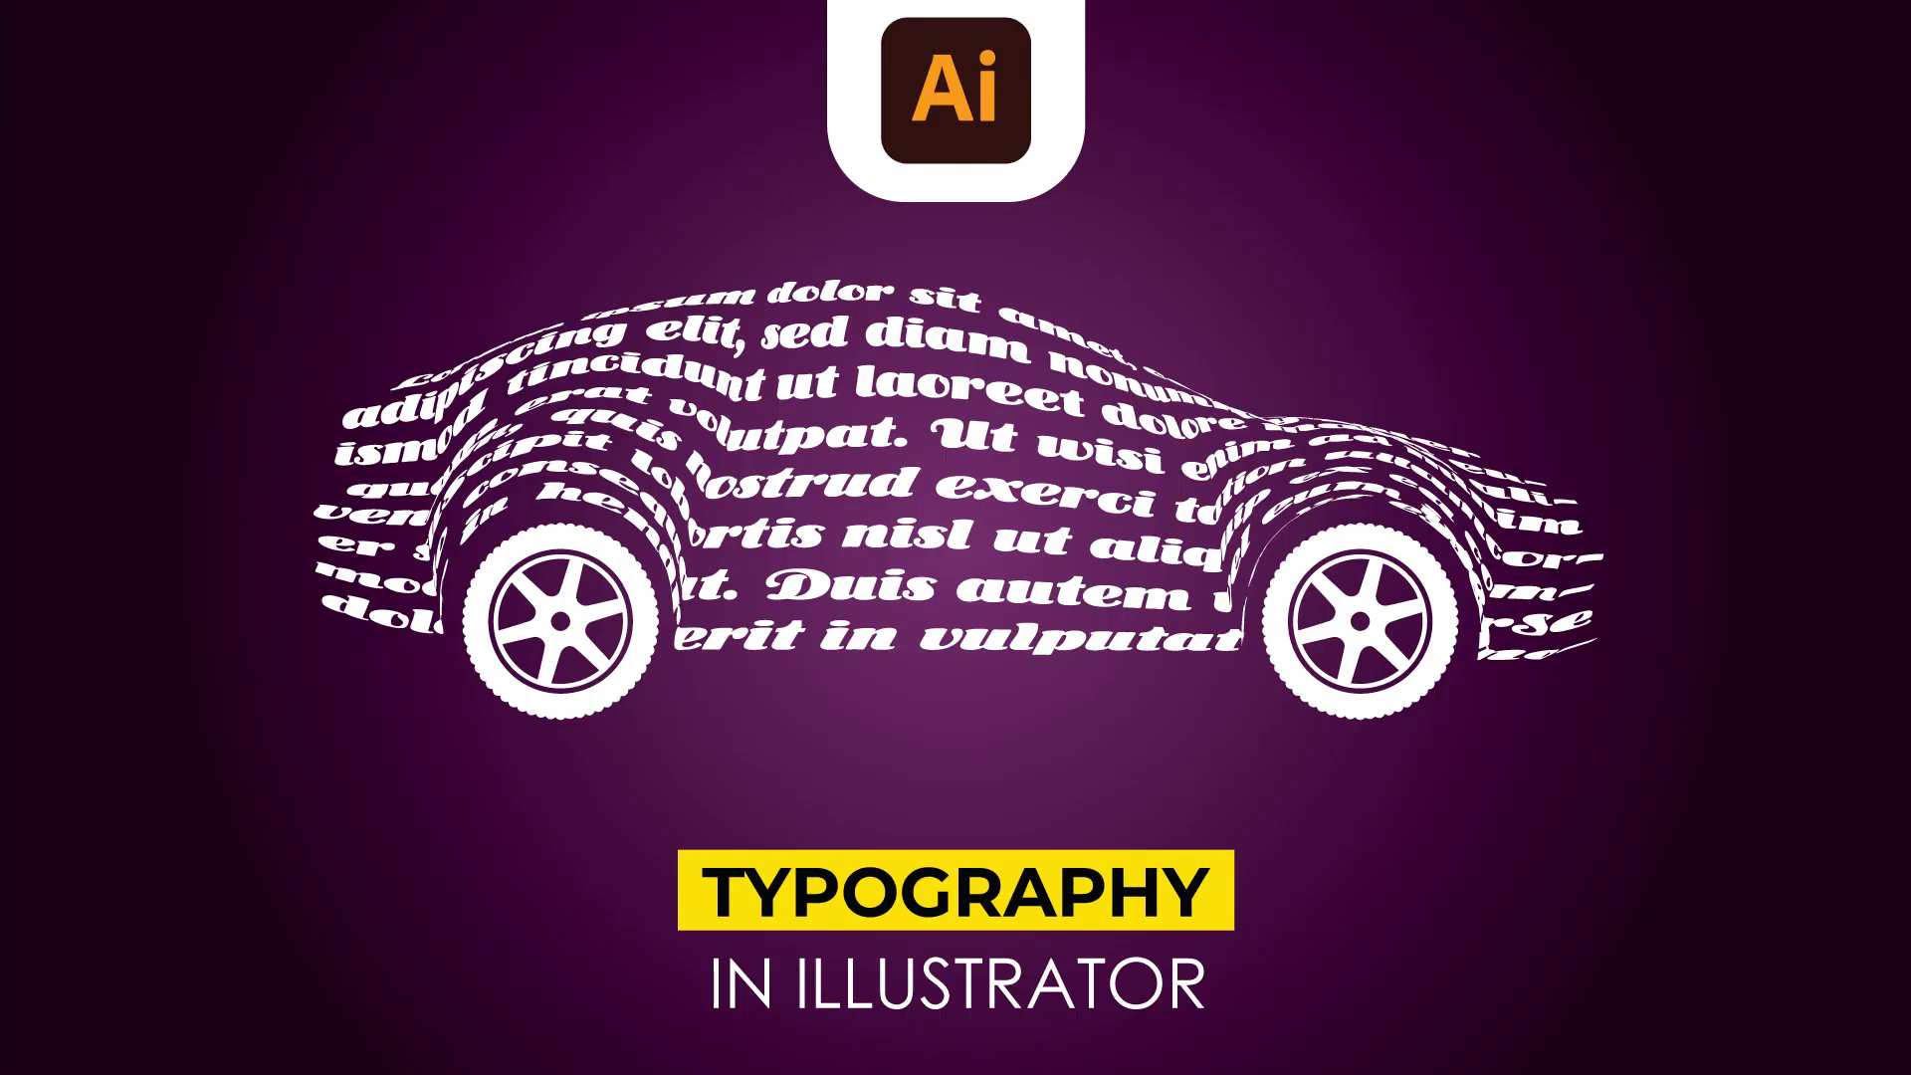